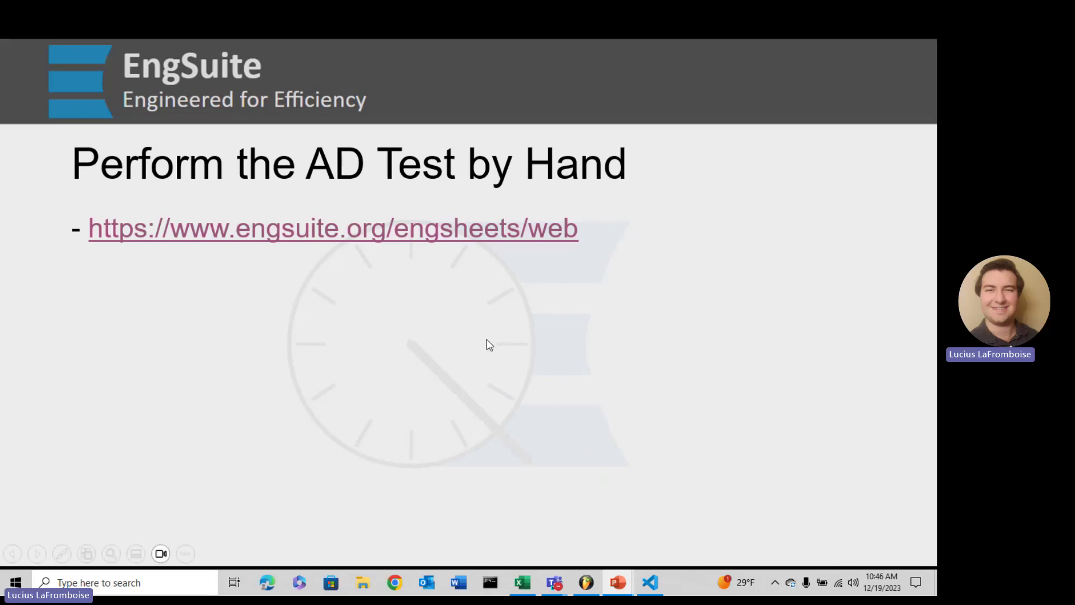
left_click(517, 241)
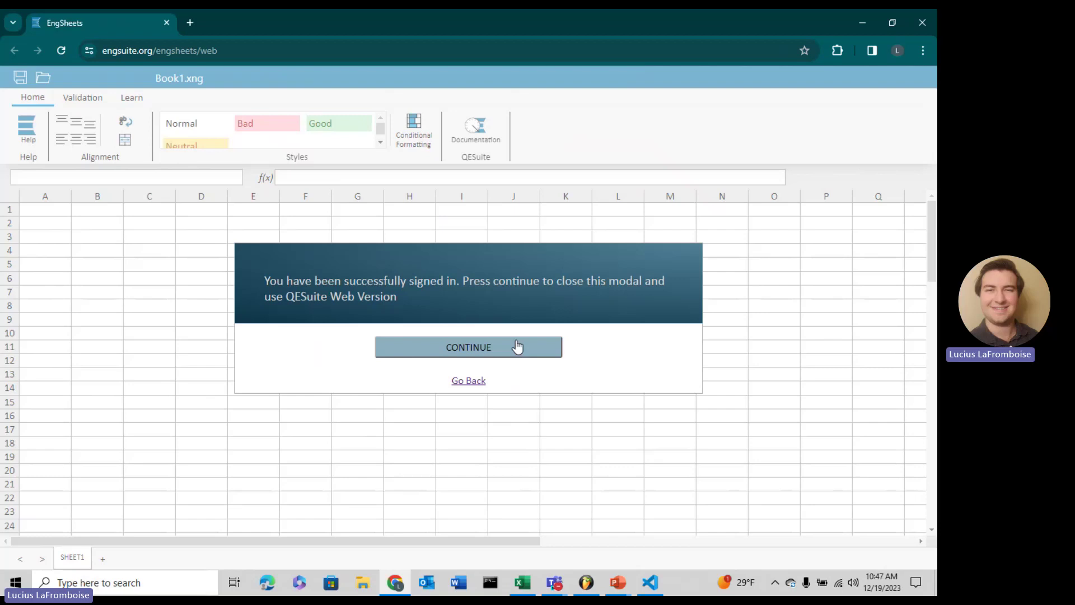
Dismiss the sign-in confirmation and preview the Anderson-Darling tools on the Learn tab
left_click(517, 347)
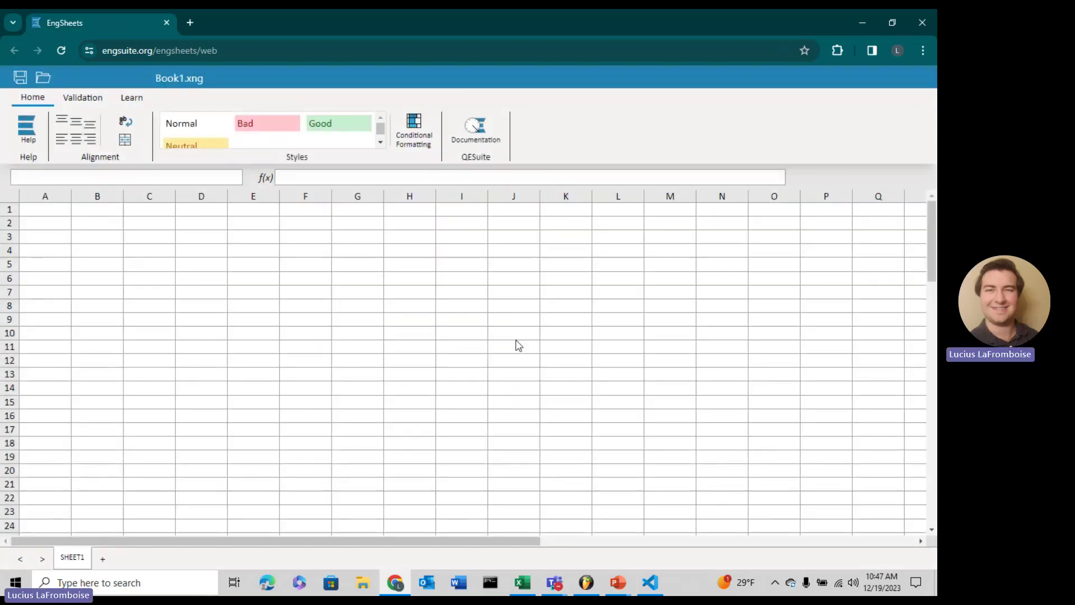
left_click(134, 99)
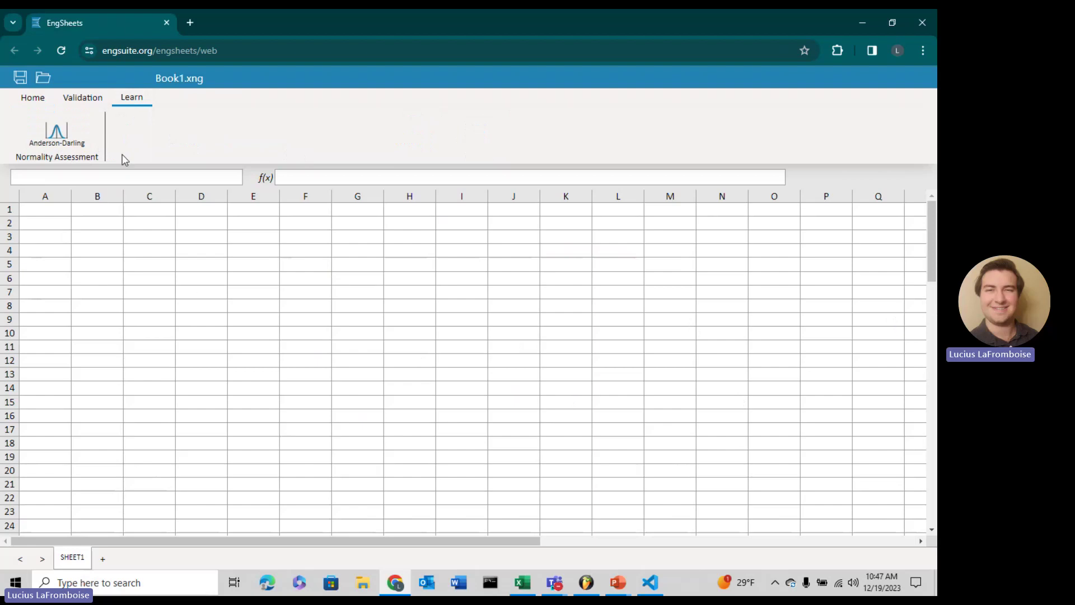
left_click(16, 102)
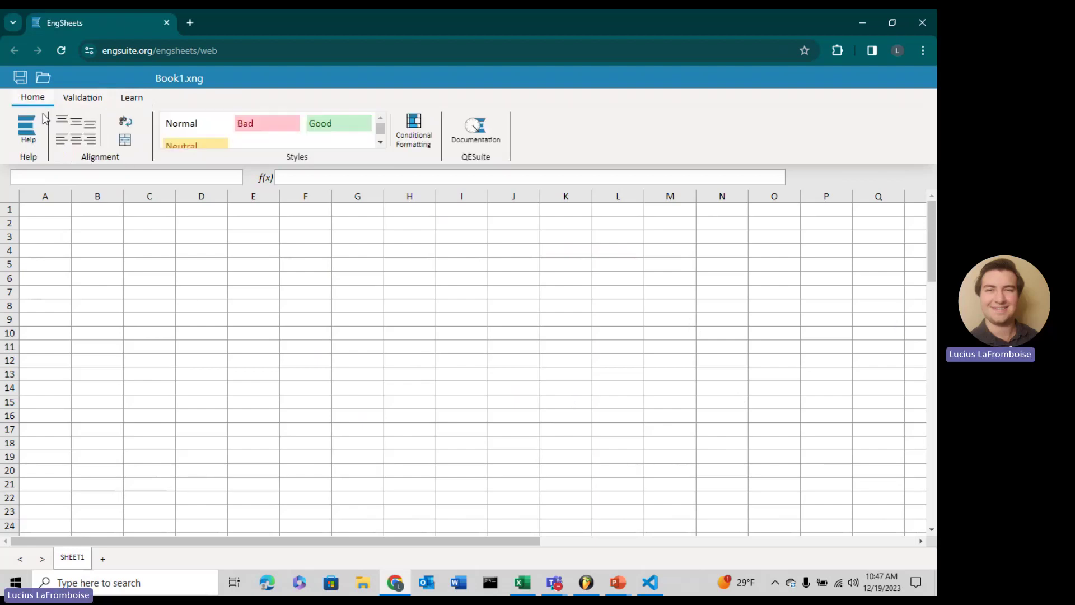
Paste the 0.792+/-.01 heading and its 30 measurements into column A from A1
left_click(59, 220)
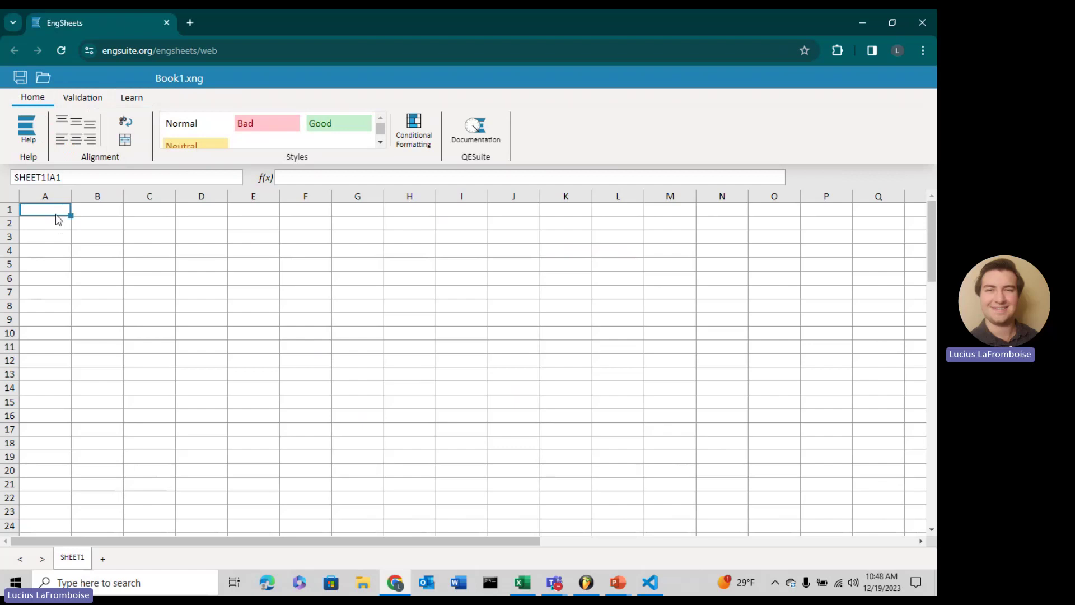
key("ctrl+v")
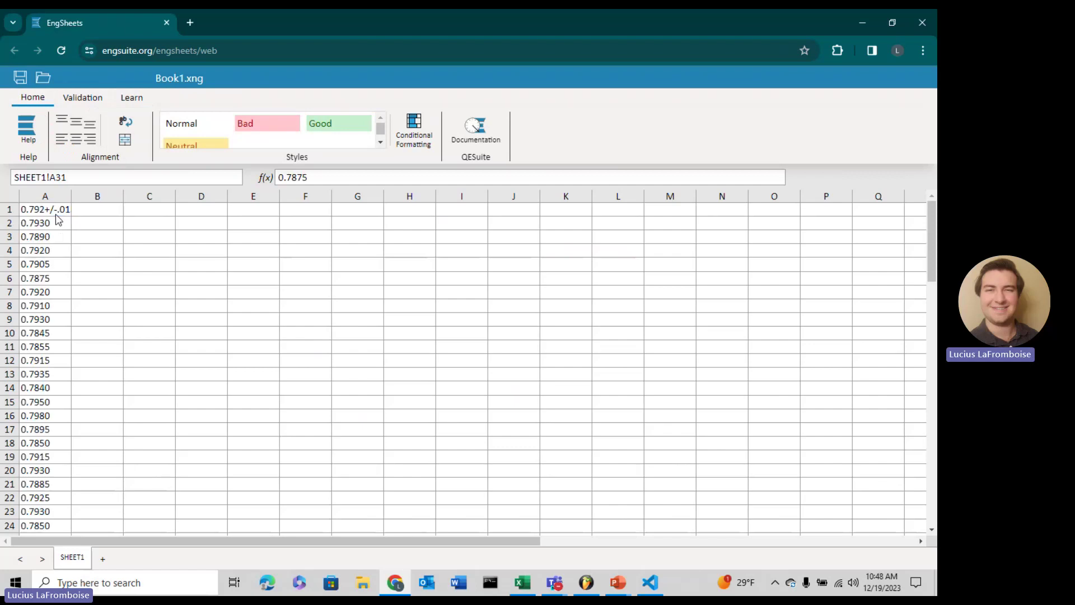
left_click(150, 217)
Enter 'AD Test Statistics' in C1 and merge it centred across C1:I1
type("AD Test Statistics")
key("Return")
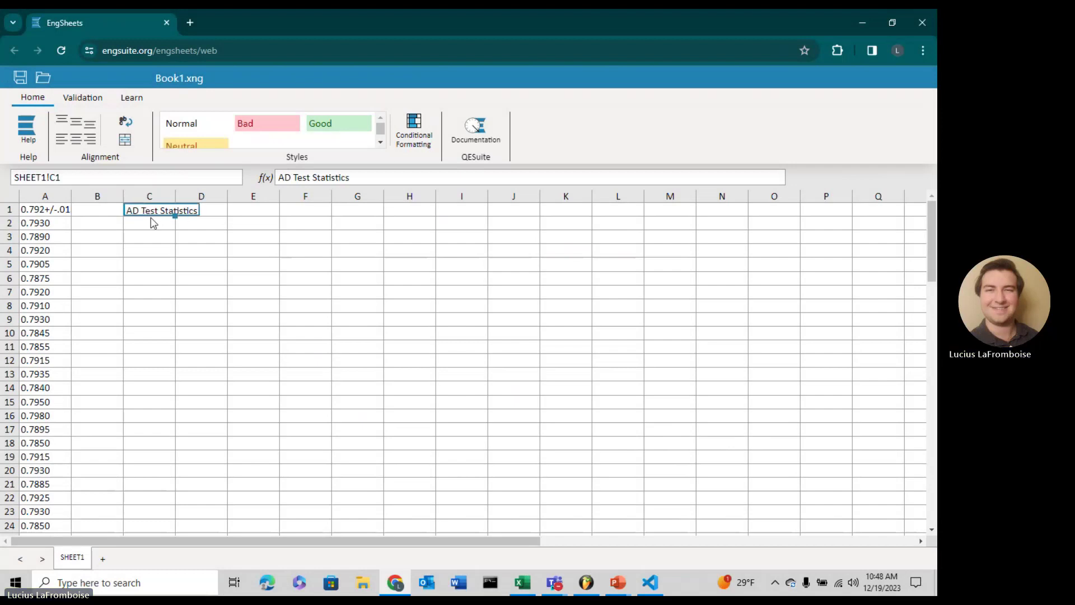
left_click_drag(420, 218, 154, 211)
left_click(153, 211)
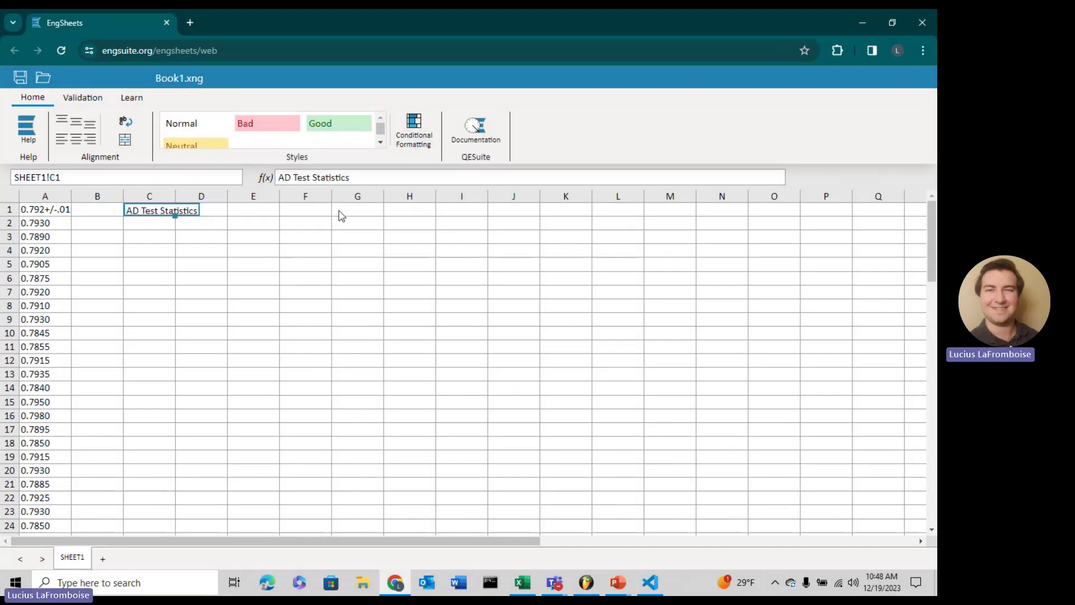
left_click(456, 216, "shift")
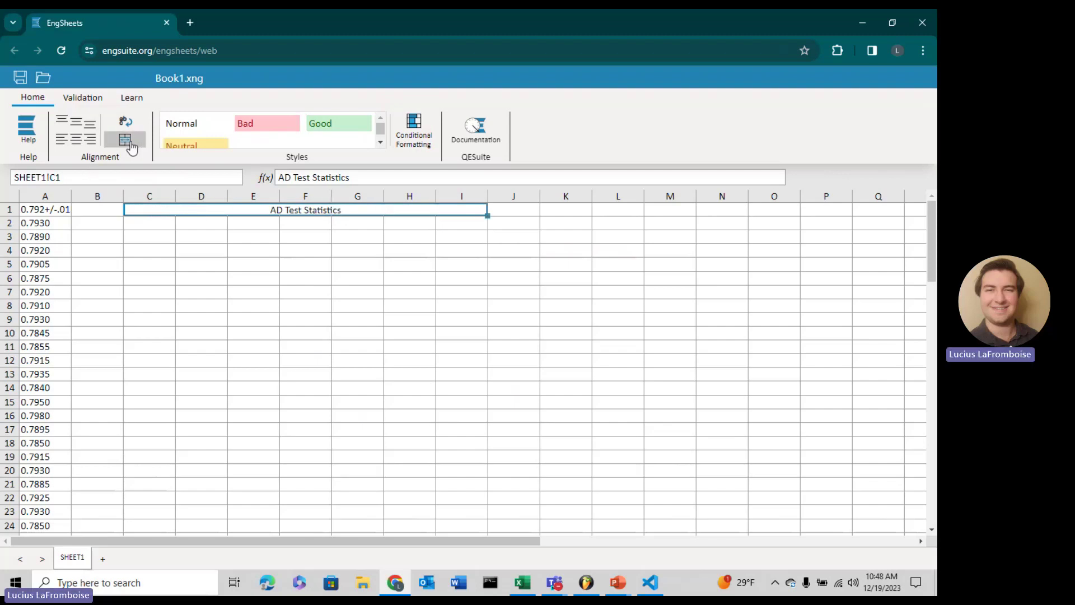
left_click(130, 144)
Type the headings i, Y, c1, c2, Y(n-i), c3 and S across C2:I2
left_click(147, 227)
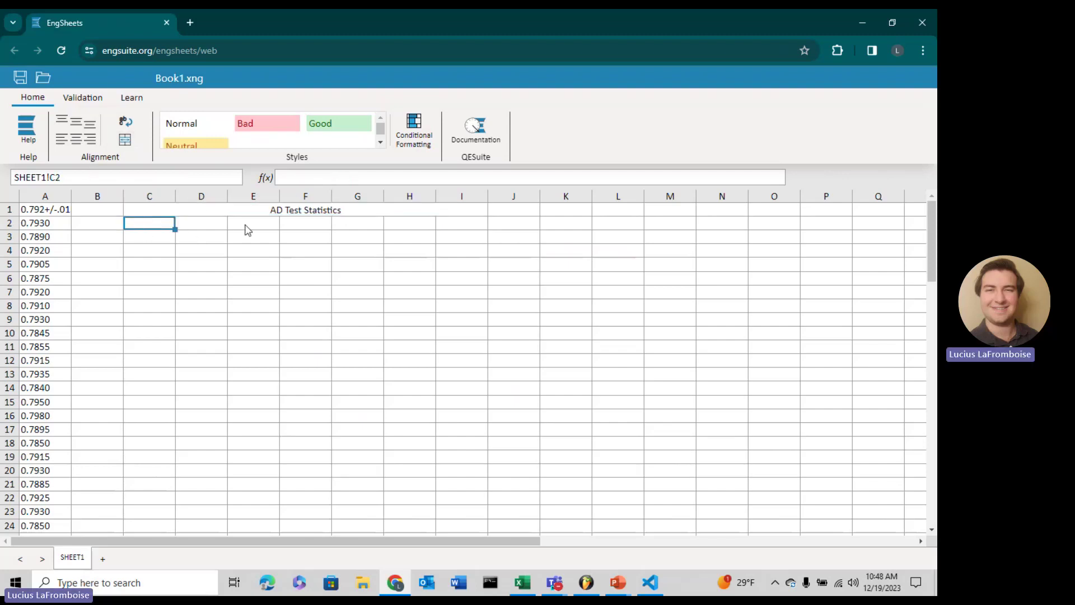
type("i")
key("Tab")
type("Y")
key("Tab")
type("c1")
key("Tab")
type("c2")
key("Tab")
type("Y")
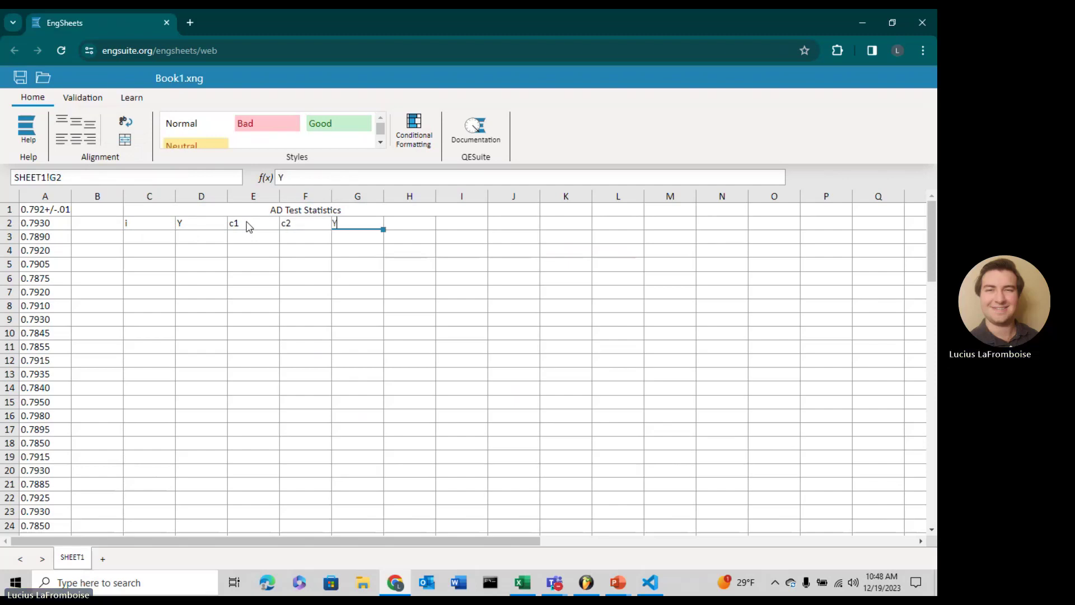
type("(n-1")
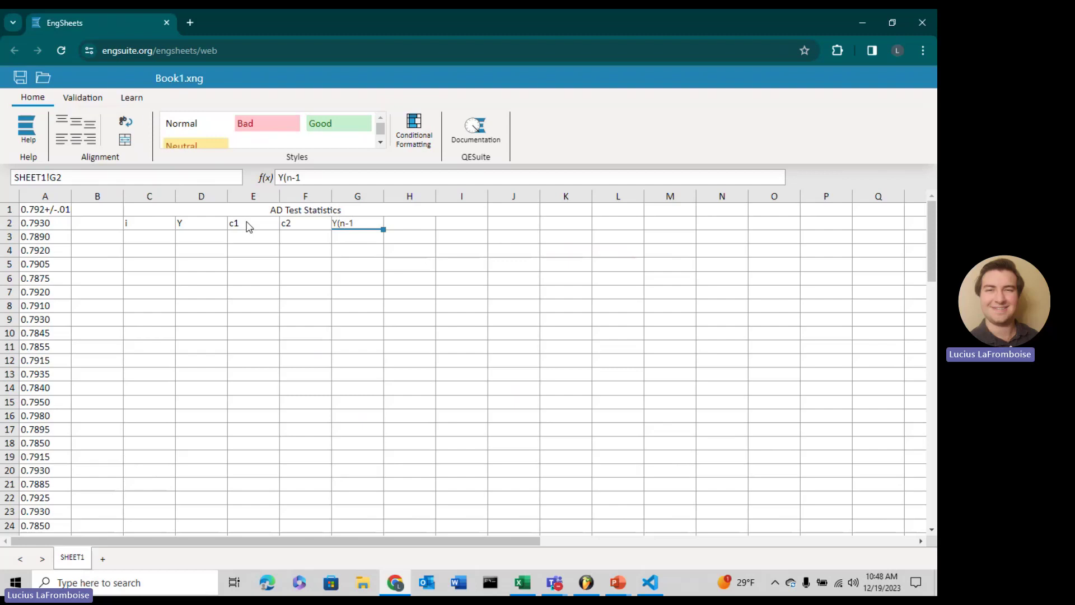
type(")")
key("Tab")
type("C3")
key("BackSpace")
key("BackSpace")
type("c3")
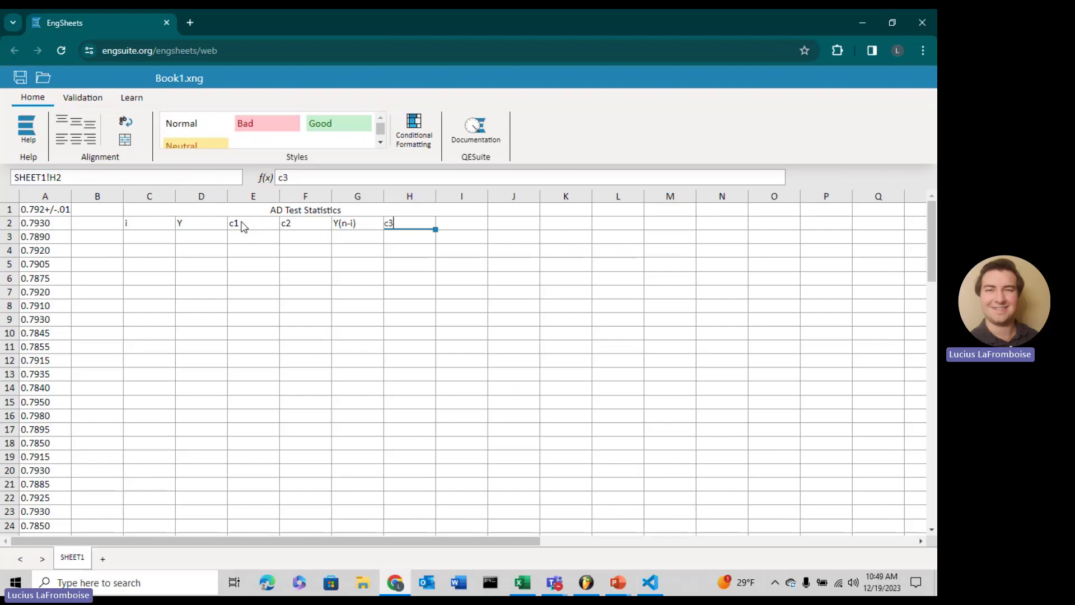
key("Tab")
type("S")
key("Return")
key("Left")
key("Left")
key("Left")
key("Left")
key("Left")
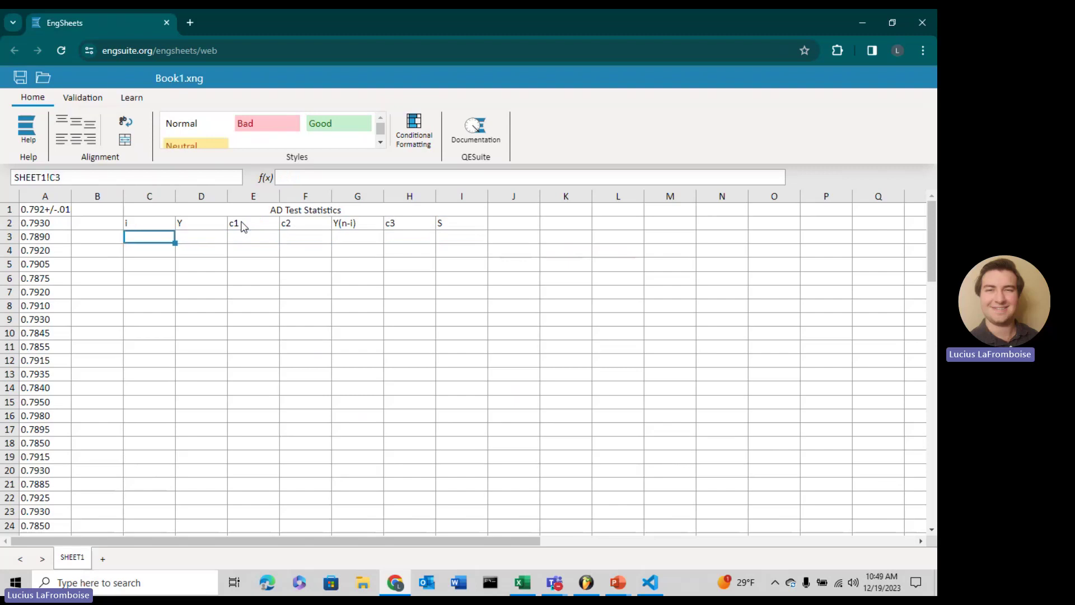
Enter 1 in C3 and extend the index series down to 30 in C32
type("1")
scroll(181, 283, "down", 3)
scroll(177, 281, "up", 3)
left_click_drag(175, 242, 135, 514)
scroll(154, 448, "down", 3)
scroll(152, 392, "up", 3)
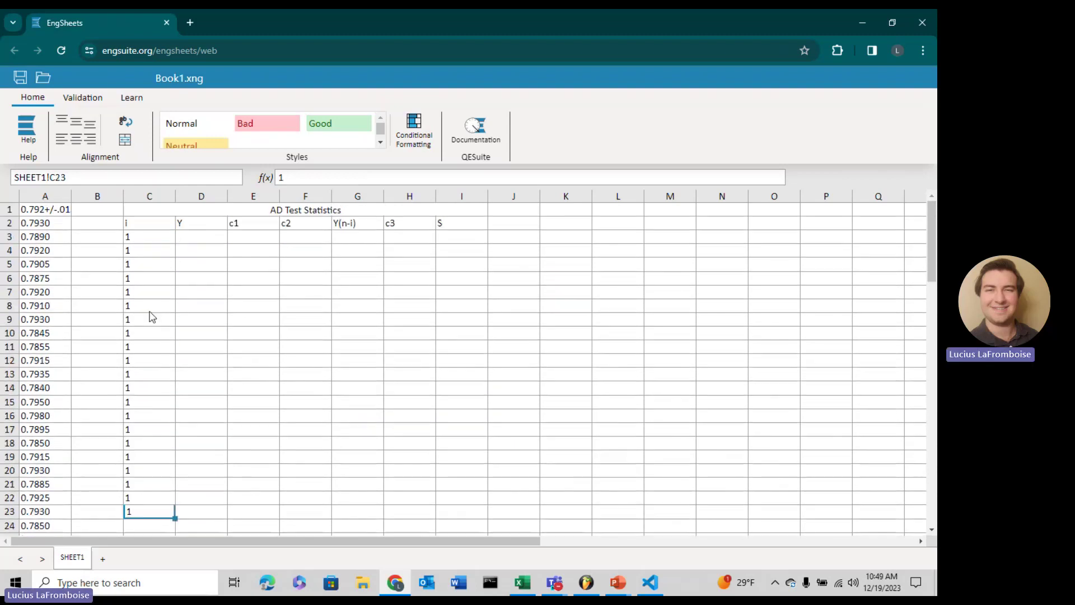
left_click(151, 240)
left_click_drag(174, 242, 163, 513)
scroll(168, 426, "down", 5)
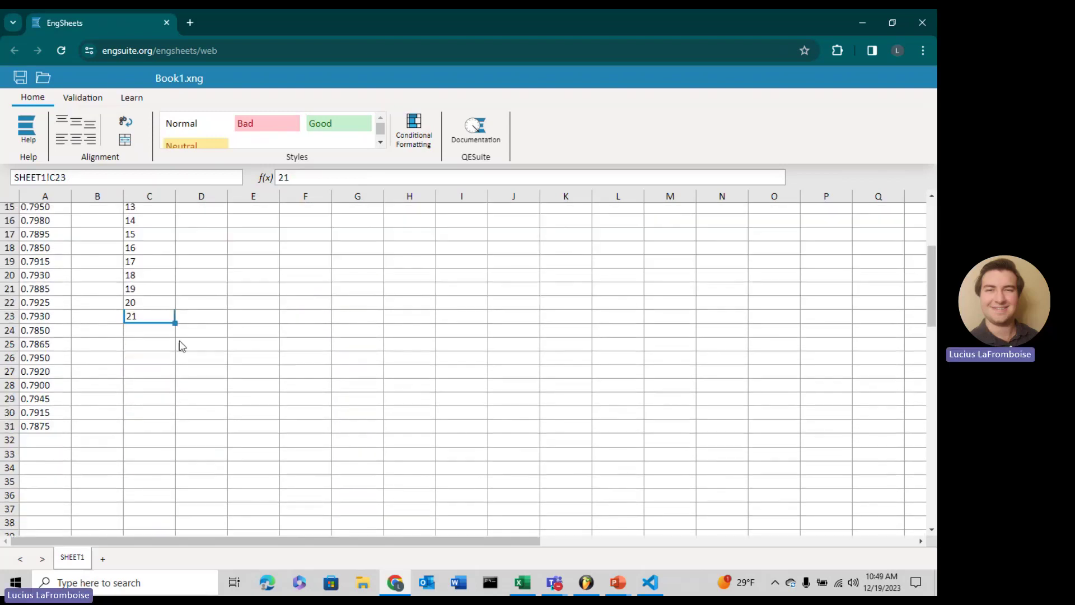
left_click_drag(175, 324, 163, 432)
scroll(216, 401, "up", 5)
scroll(216, 401, "down", 5)
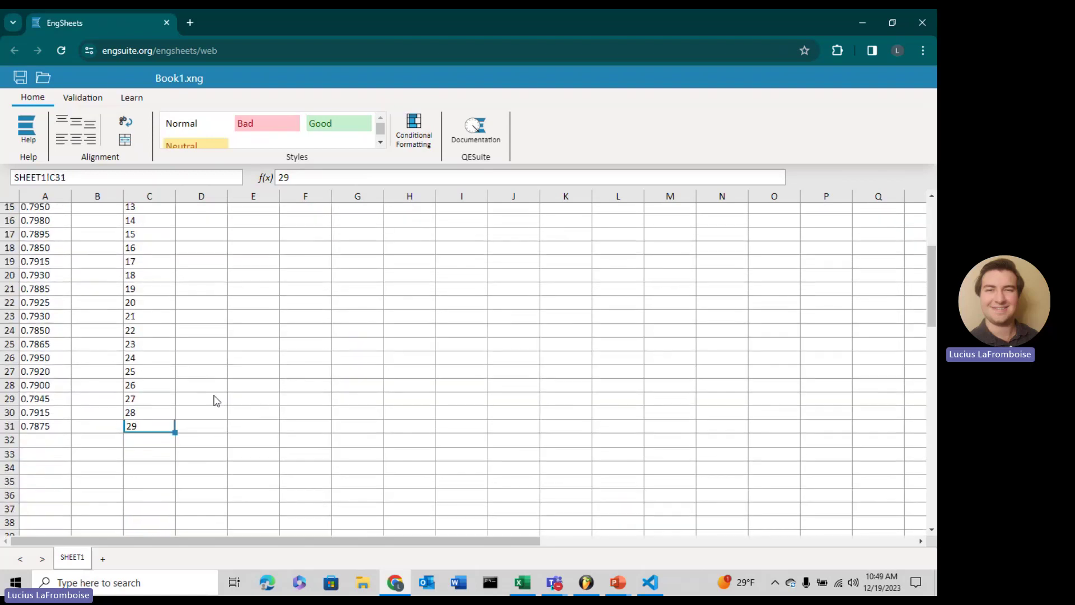
left_click_drag(176, 432, 176, 442)
scroll(177, 392, "up", 5)
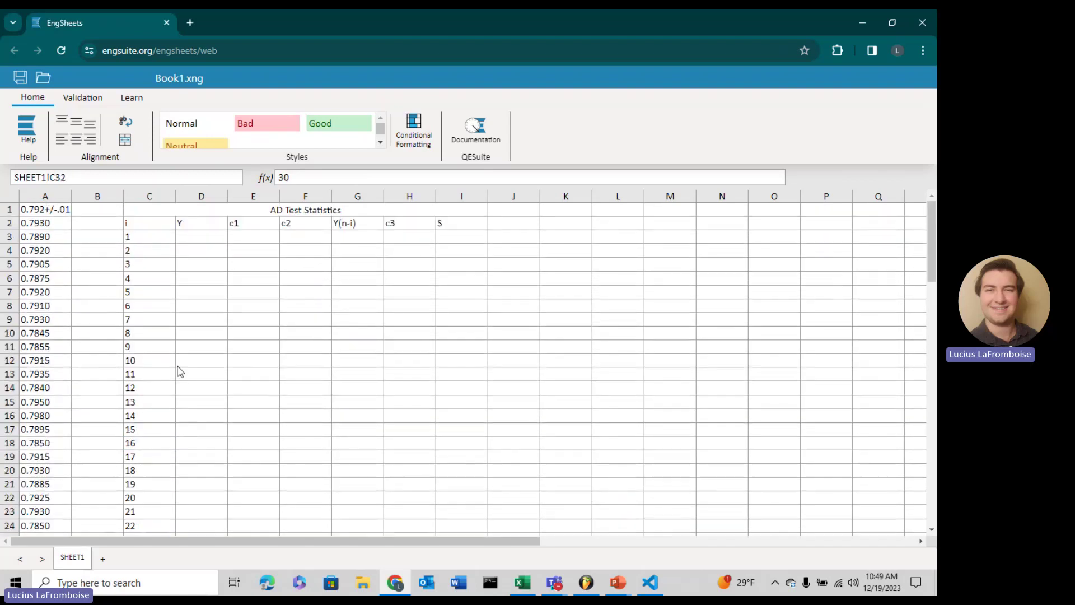
left_click(188, 240)
Enter =SORT(A2:A31) in D3 so the measurements spill in ascending order
type("=Sort")
key("BackSpace")
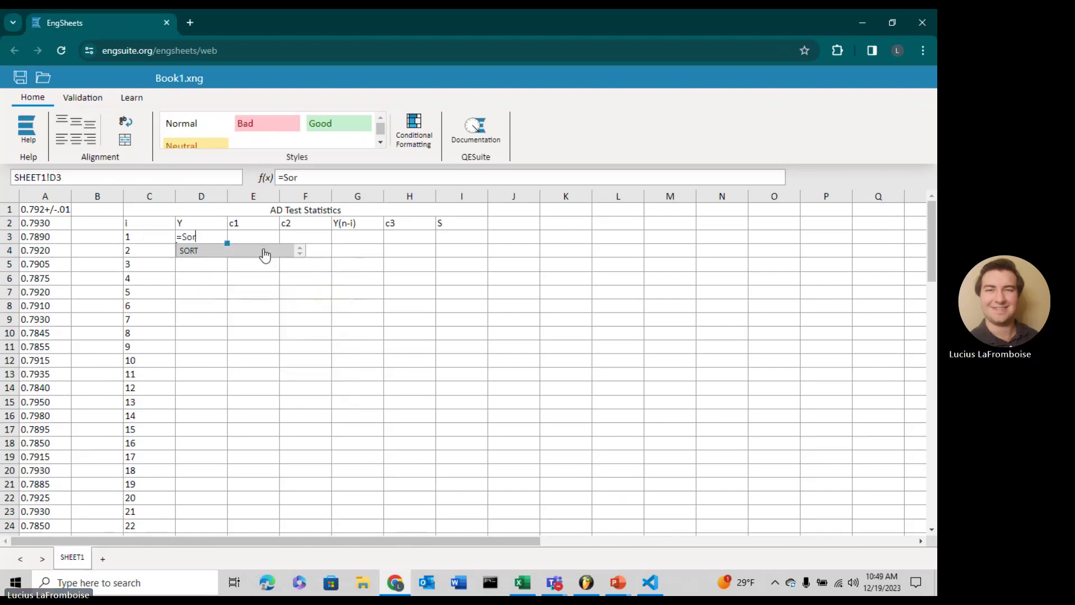
left_click(265, 253)
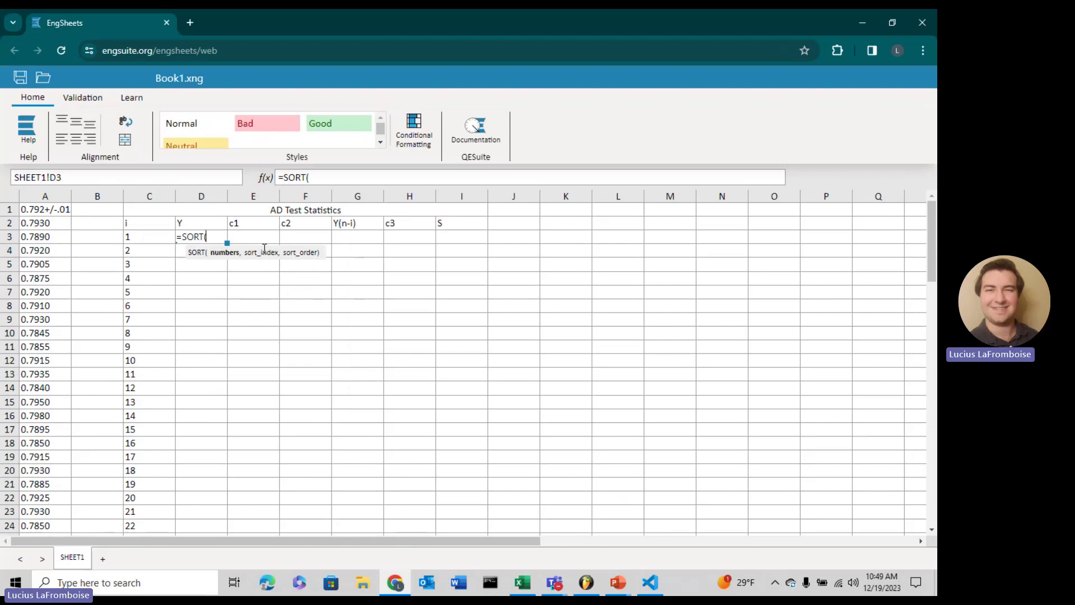
left_click(56, 227)
left_click_drag(56, 228, 49, 365)
type(")")
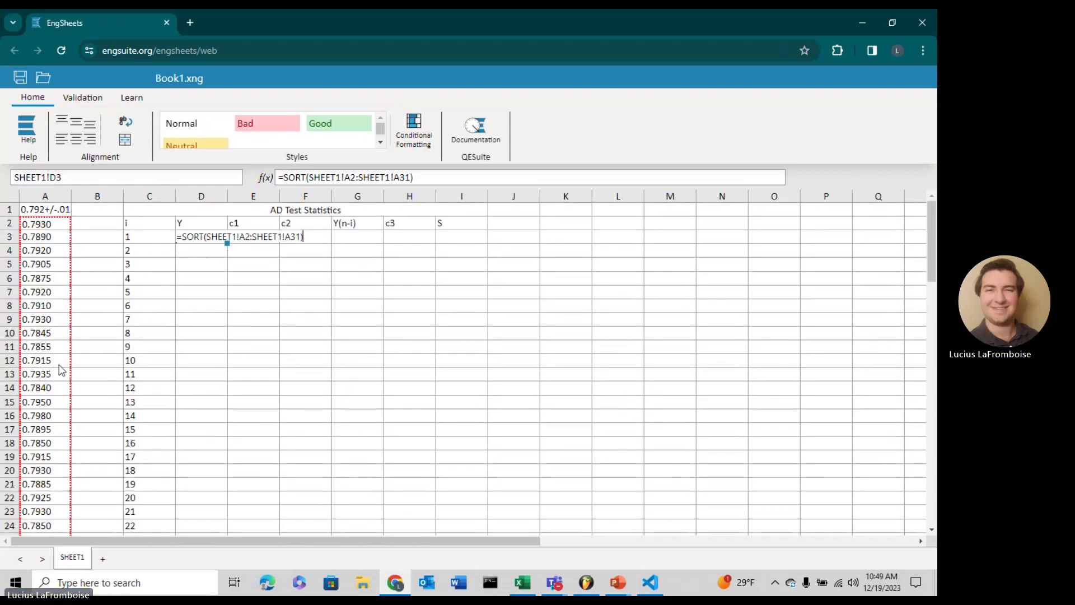
key("Return")
Select Q2:Q4 beside the Descriptive Stats labels, starting at Q2 for the mean
scroll(223, 400, "down", 5)
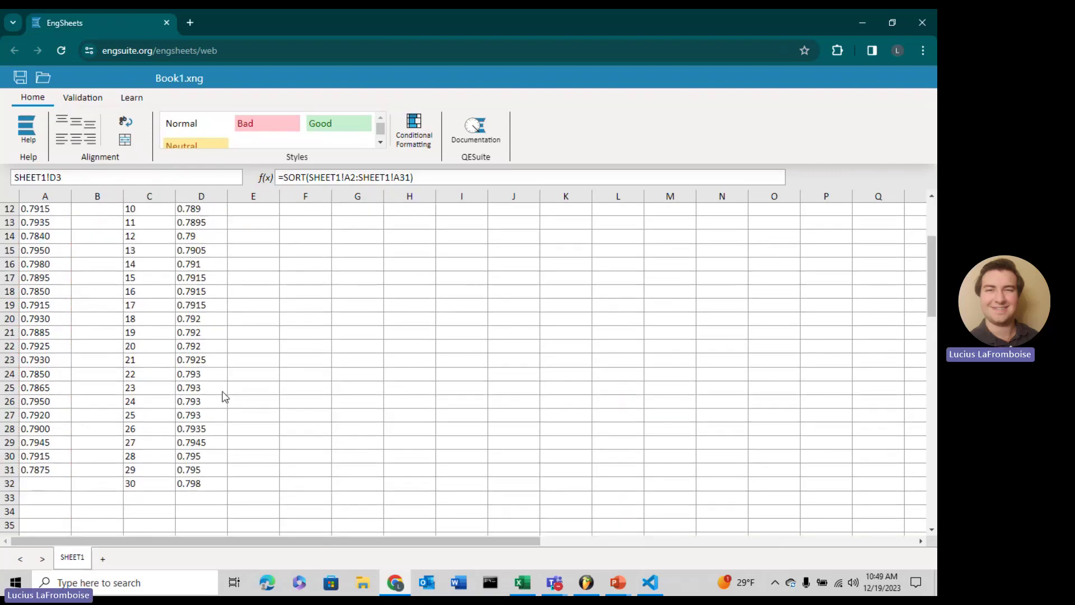
scroll(227, 418, "up", 5)
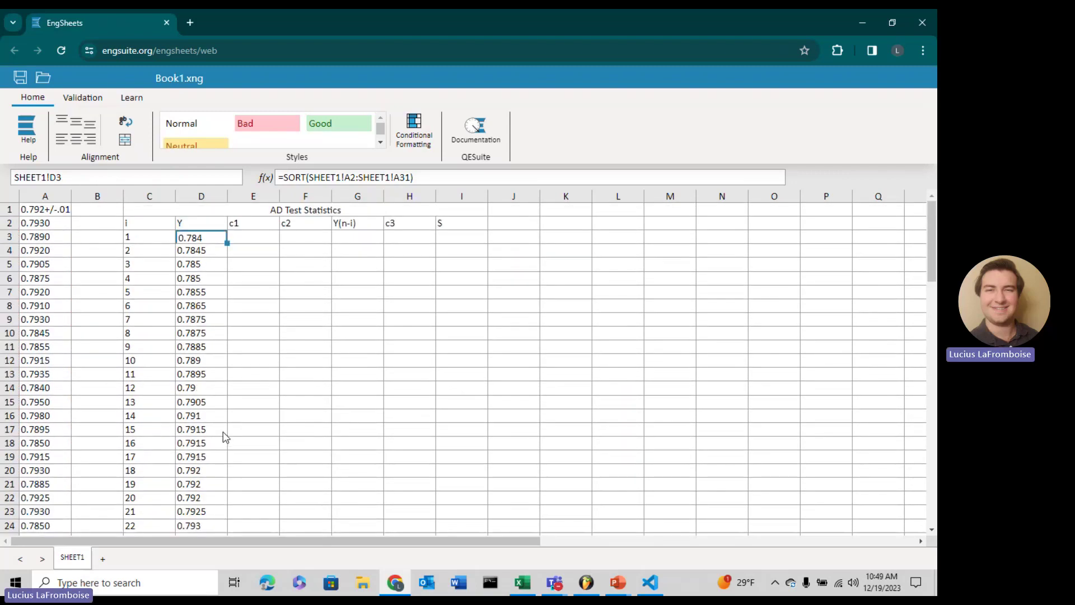
scroll(223, 436, "down", 3)
scroll(223, 436, "up", 3)
left_click(254, 237)
left_click_drag(878, 223, 878, 251)
left_click(880, 223)
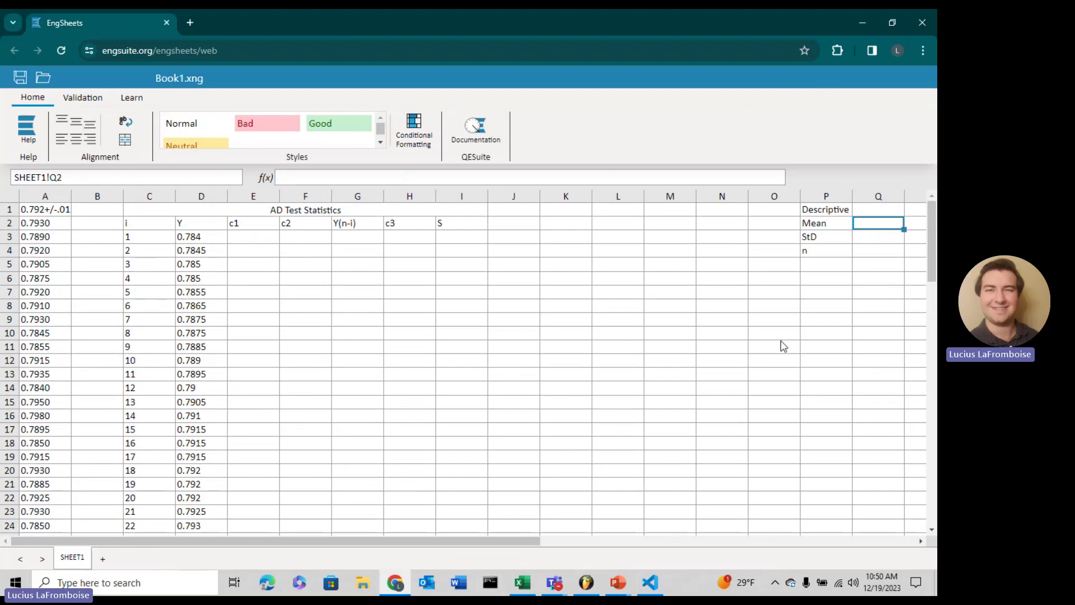
Merge P1:Q1 for Descriptive Stats and put =AVERAGE(A2:A31) in Q2, giving 0.7905
double_click(840, 211)
left_click(883, 214, "shift")
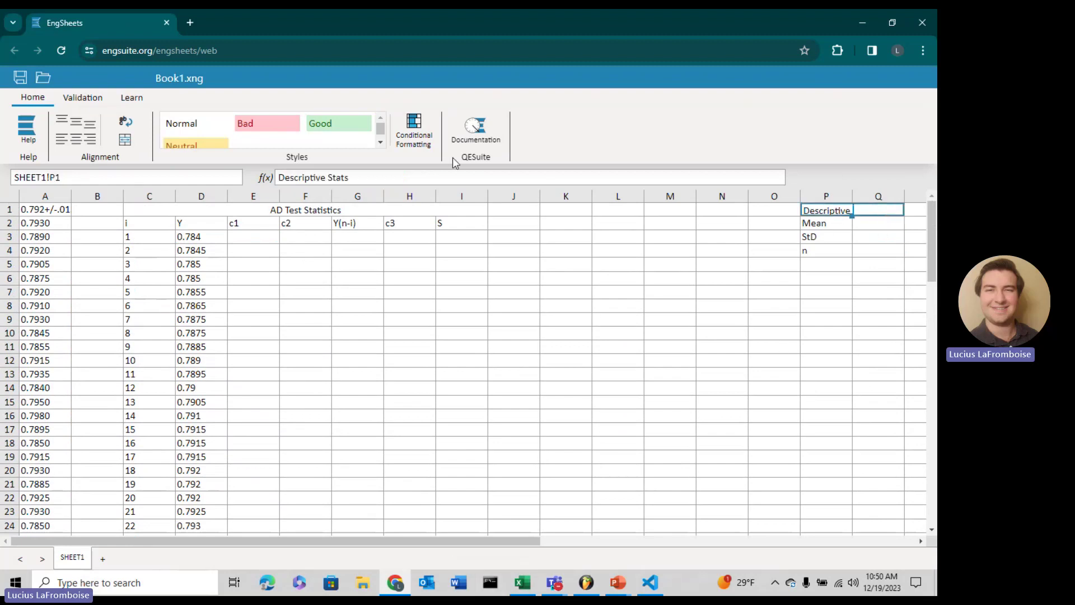
left_click(123, 143)
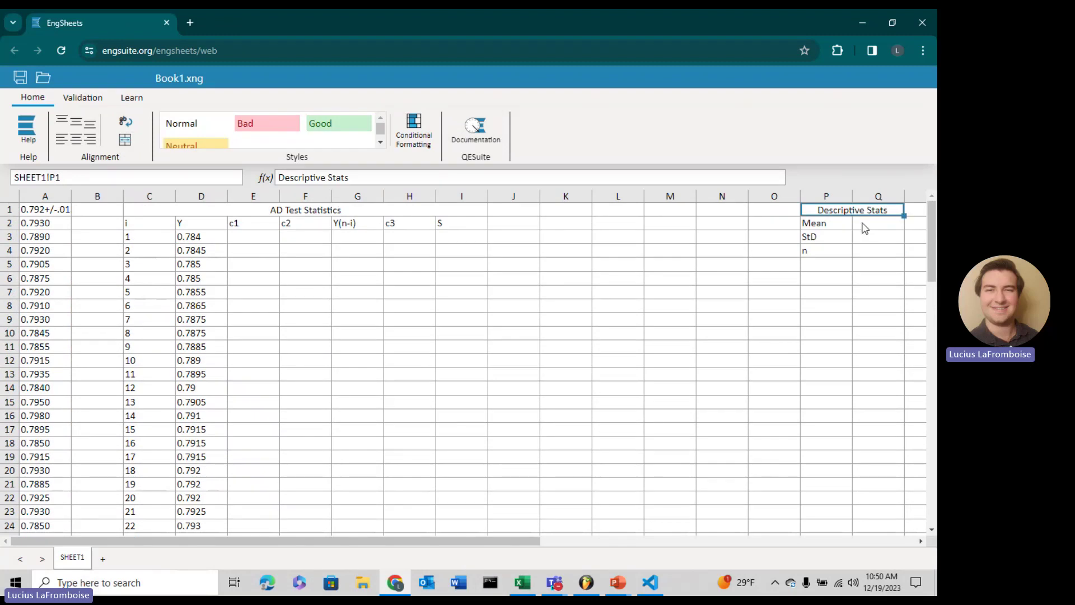
left_click(864, 223)
type("=AVERAGE(")
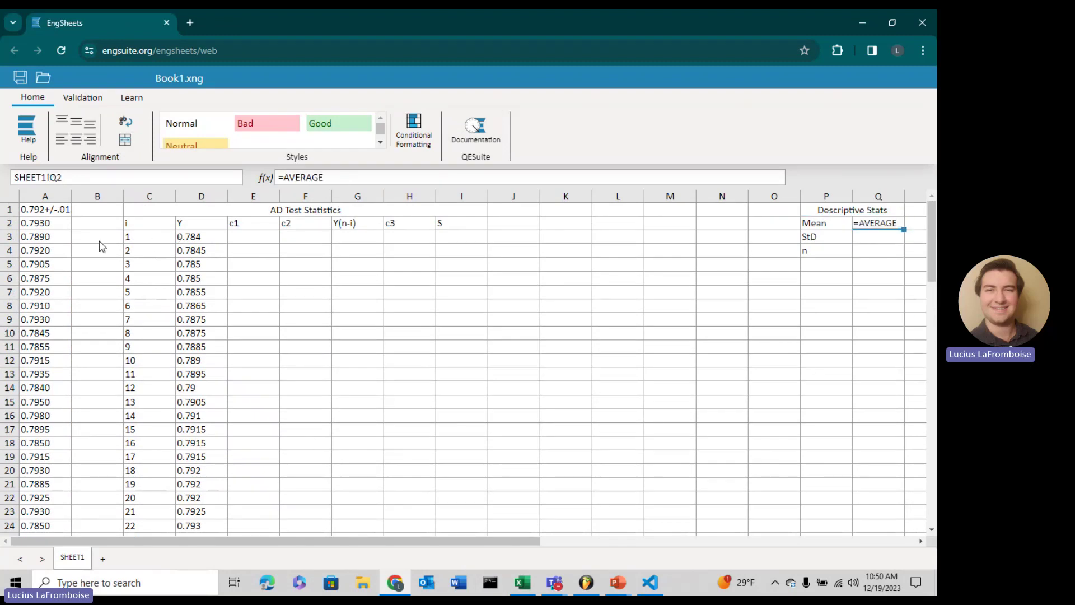
left_click(35, 225)
left_click_drag(35, 235, 34, 365)
key("Return")
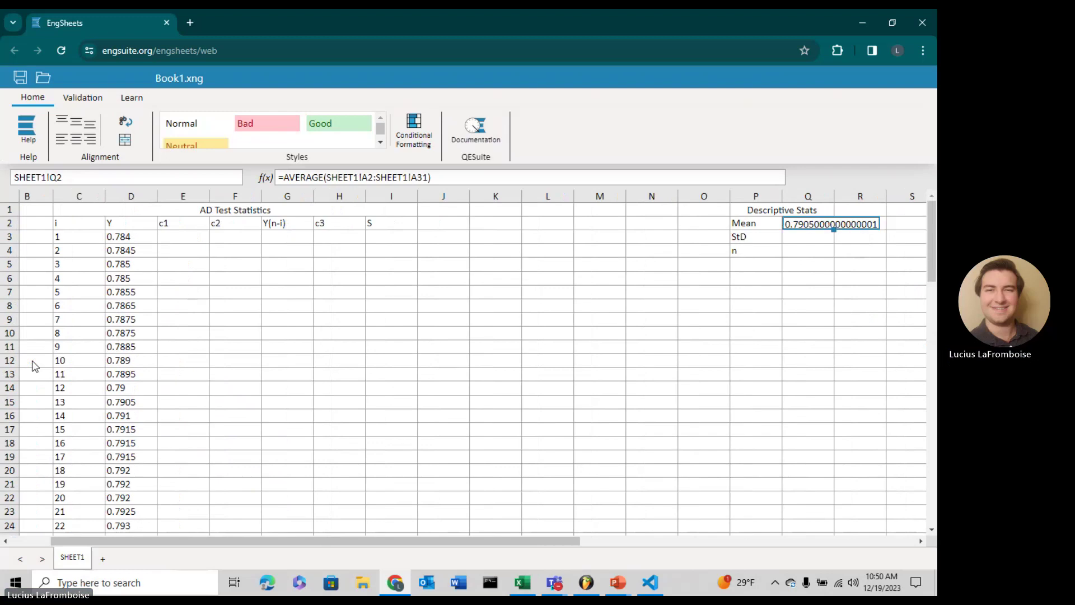
Enter =STDEV.S(A2:A31) in Q3 for the standard deviation 0.00355256
key("Return")
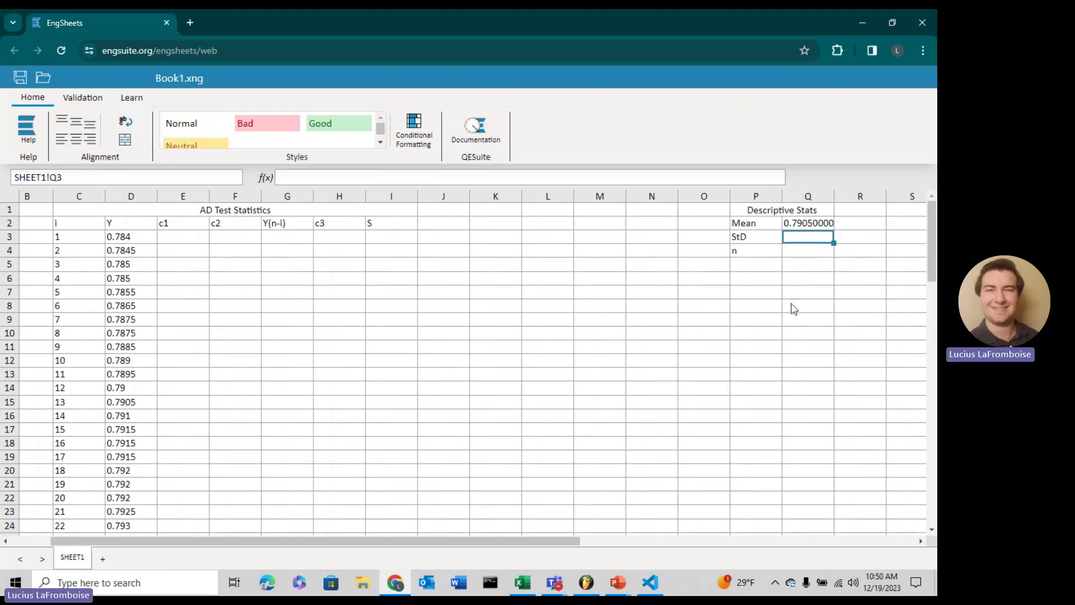
type("=stdee")
key("BackSpace")
key("Down")
key("Tab")
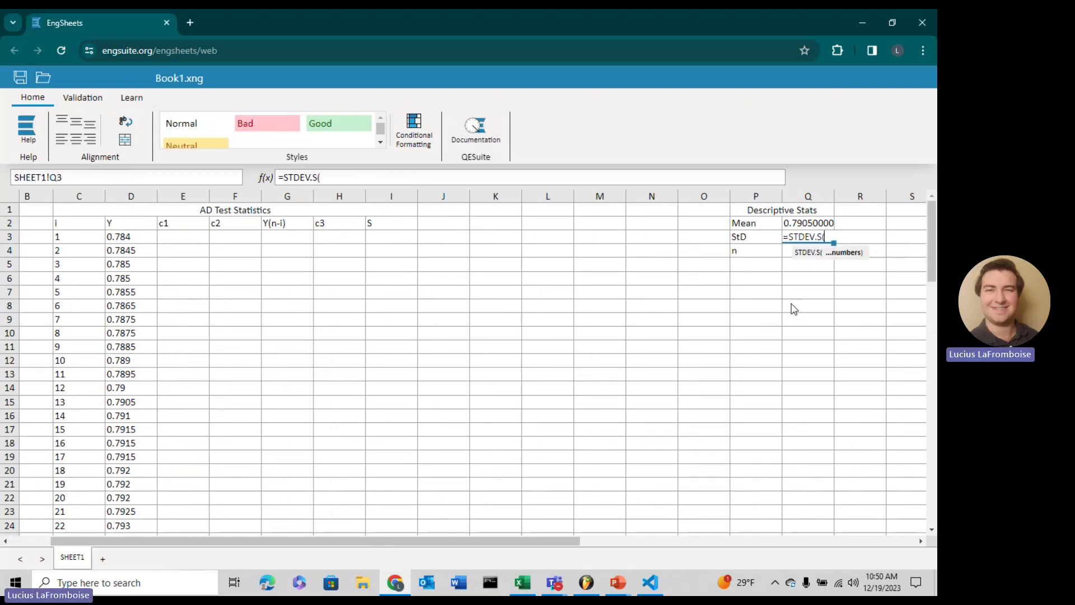
scroll(307, 529, "left", 1)
scroll(306, 529, "left", 1)
left_click(45, 223)
scroll(42, 353, "down", 8)
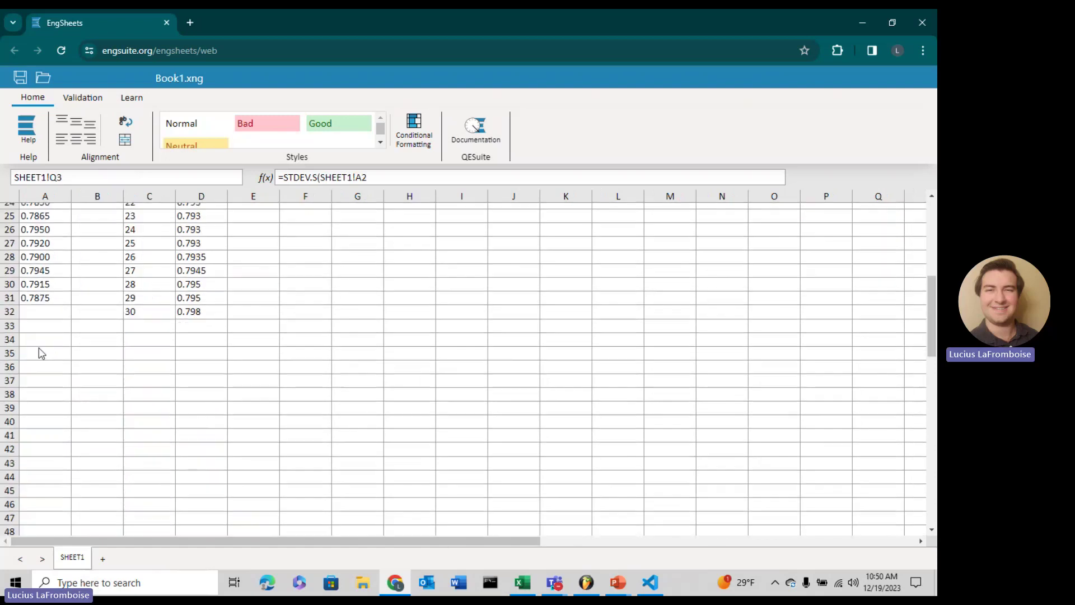
left_click(34, 297, "shift")
scroll(372, 362, "up", 8)
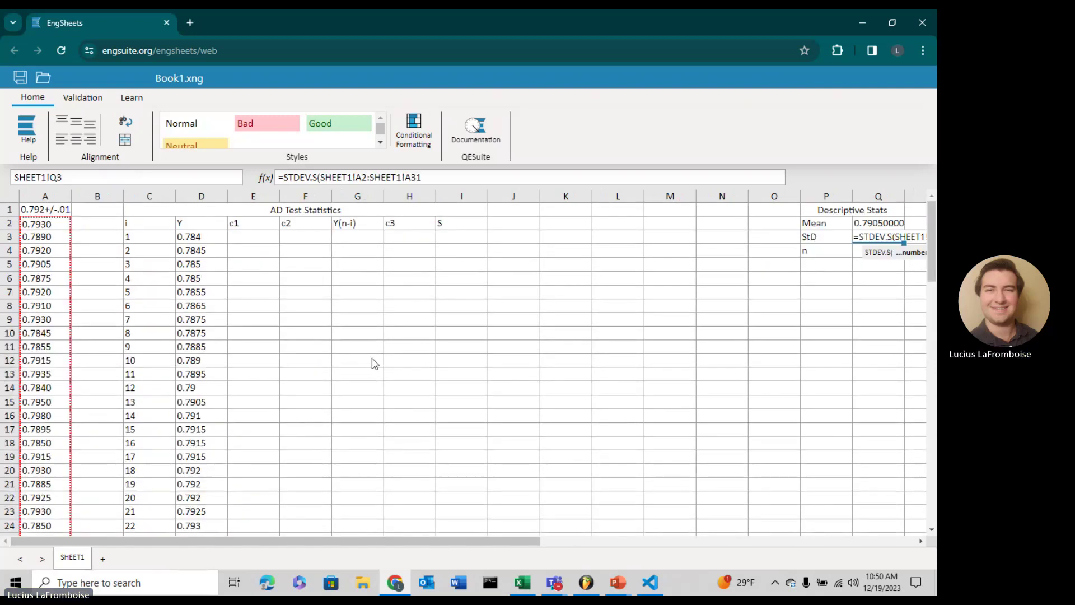
type(")")
key("Return")
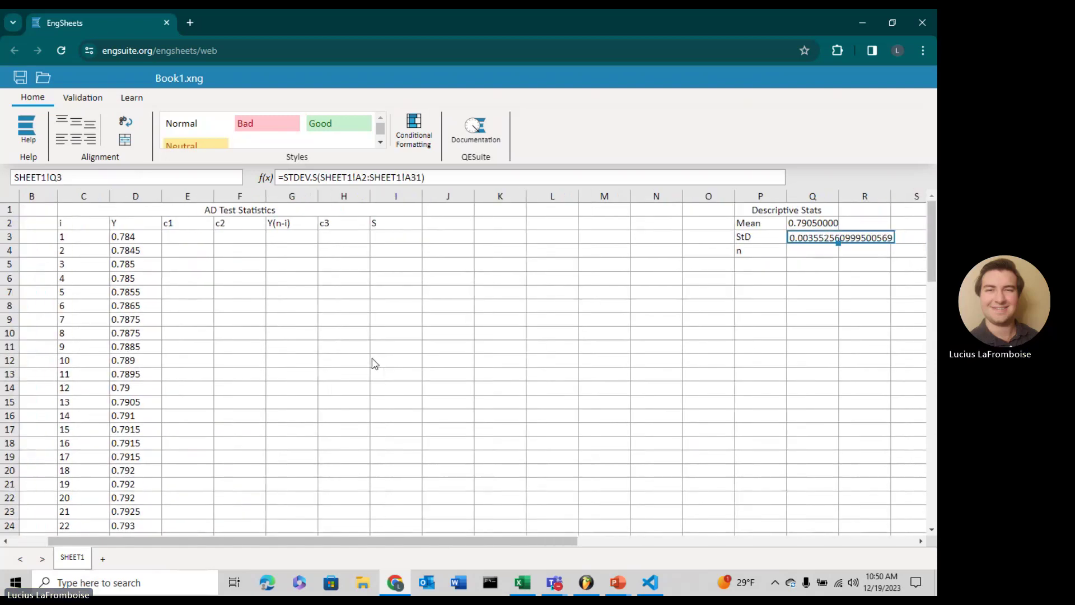
Enter =COUNT(A2:A31) in Q4, giving n = 30
type("=Coun")
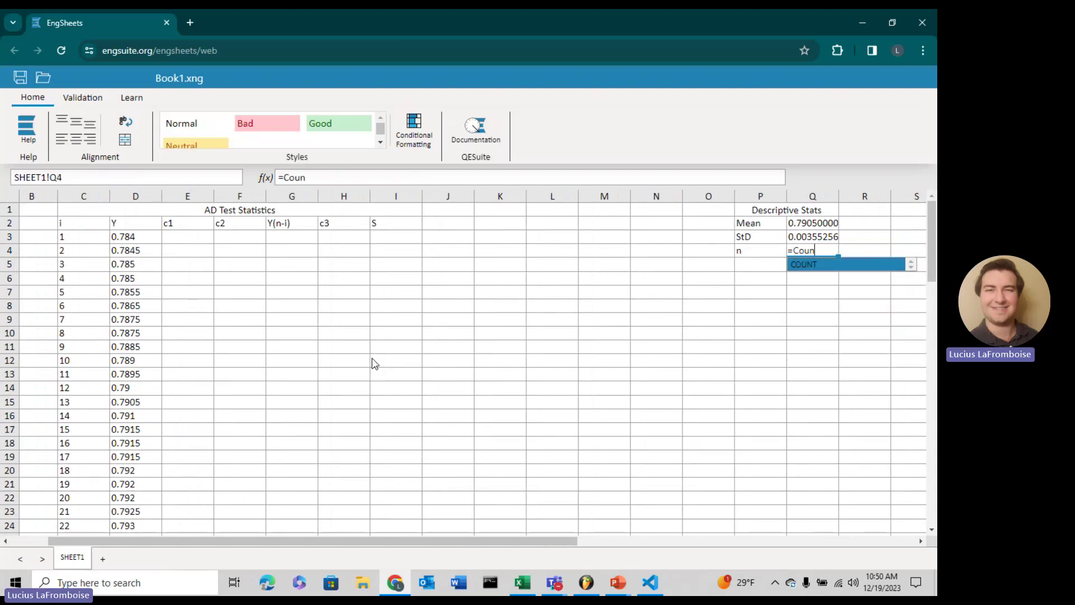
key("Tab")
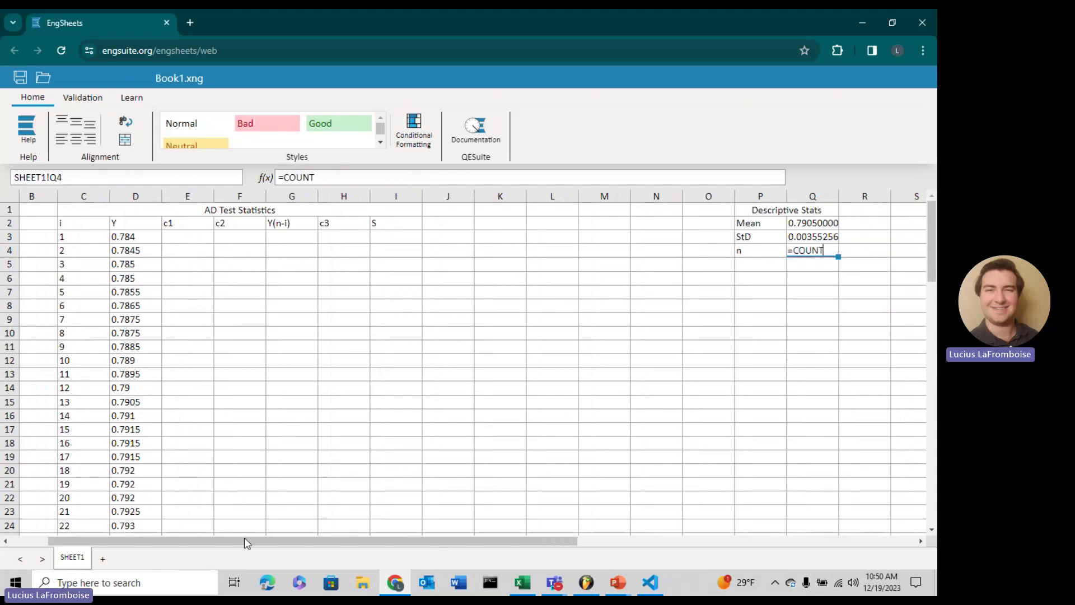
left_click_drag(244, 536, 140, 536)
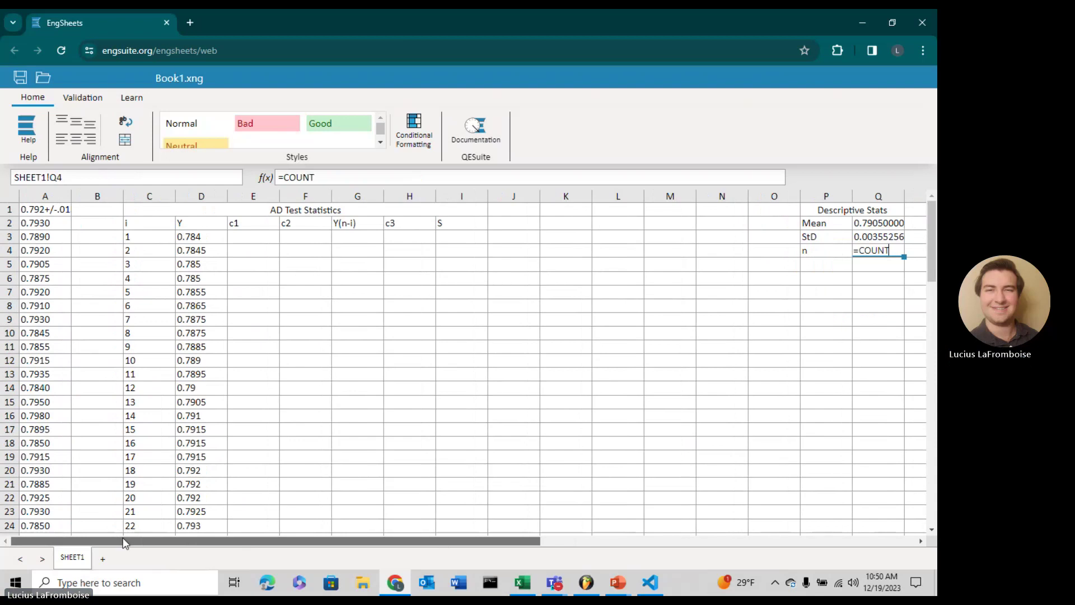
type("(")
left_click(42, 224)
scroll(78, 301, "down", 1)
scroll(56, 313, "down", 5)
left_click(41, 307, "shift")
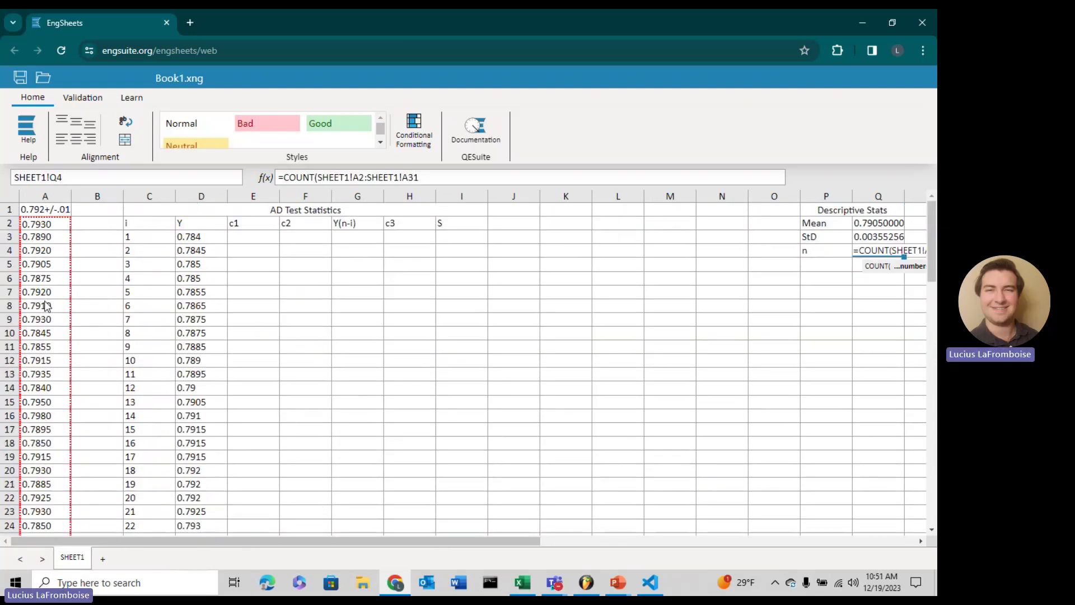
type(")")
key("Return")
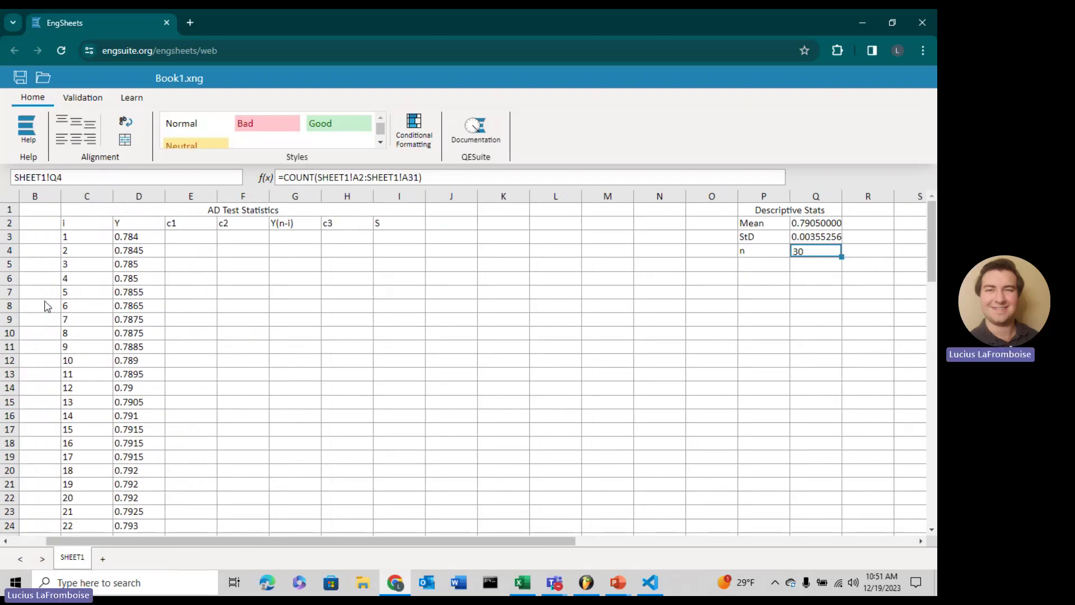
Enter =(2*C3-1)/$Q$4 in E3 with the n reference made absolute
left_click(206, 239)
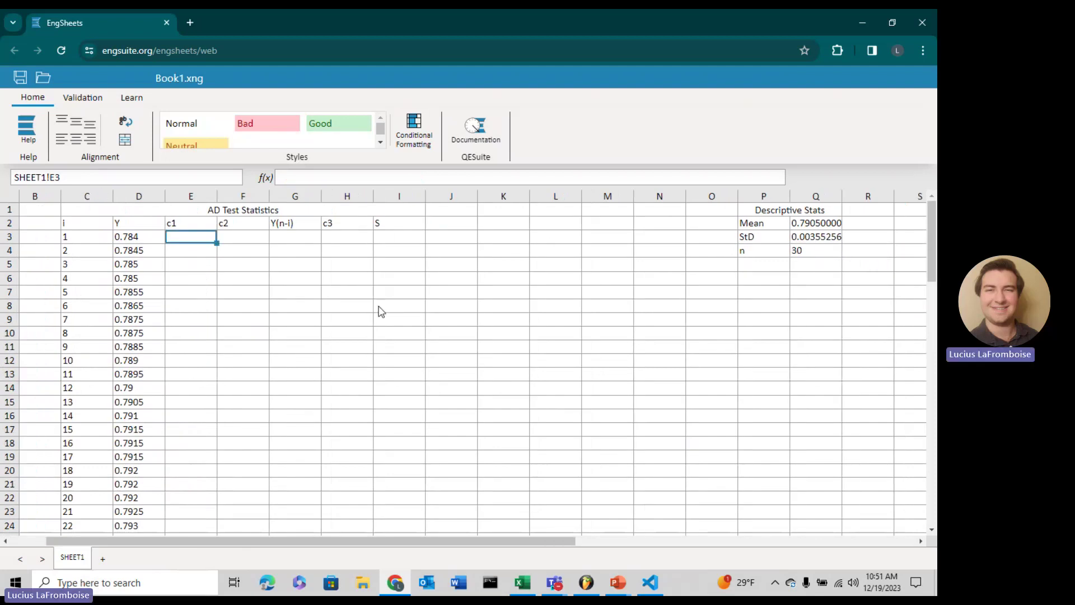
type("=9")
key("BackSpace")
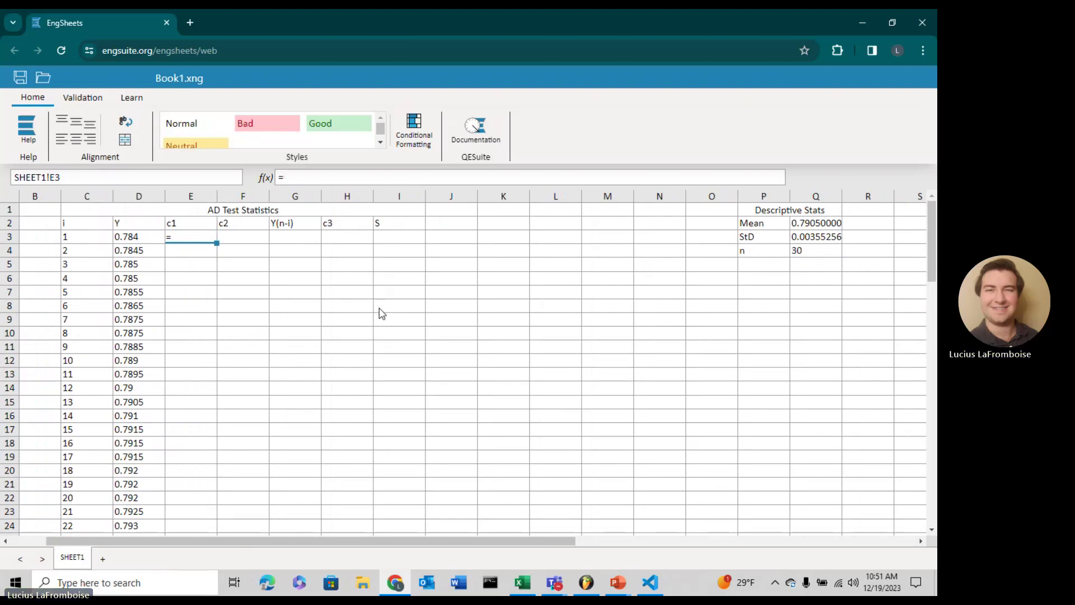
type("(2*")
left_click(64, 239)
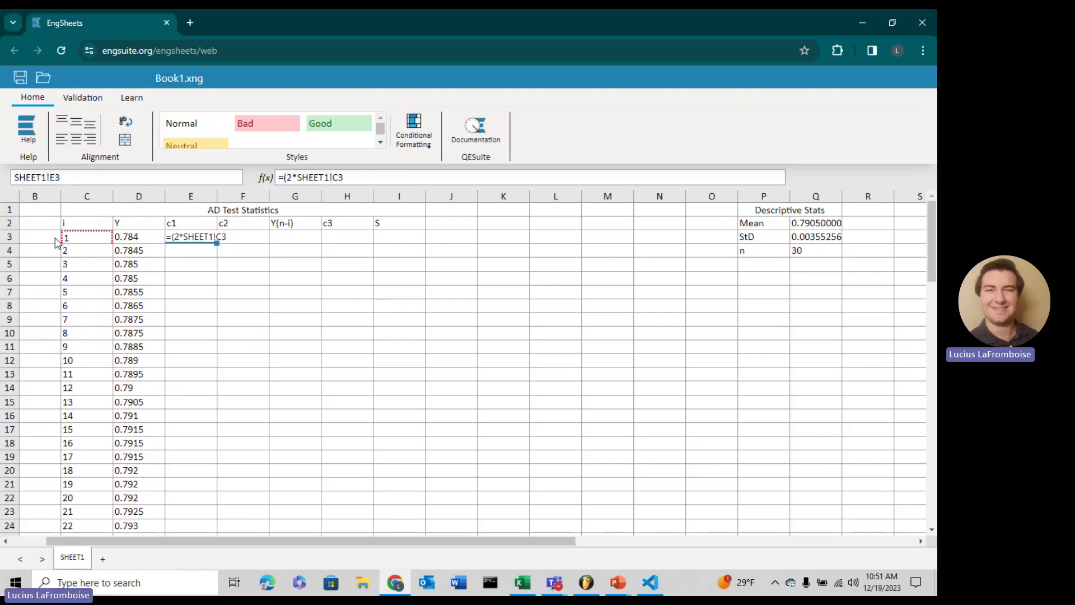
type("-1)")
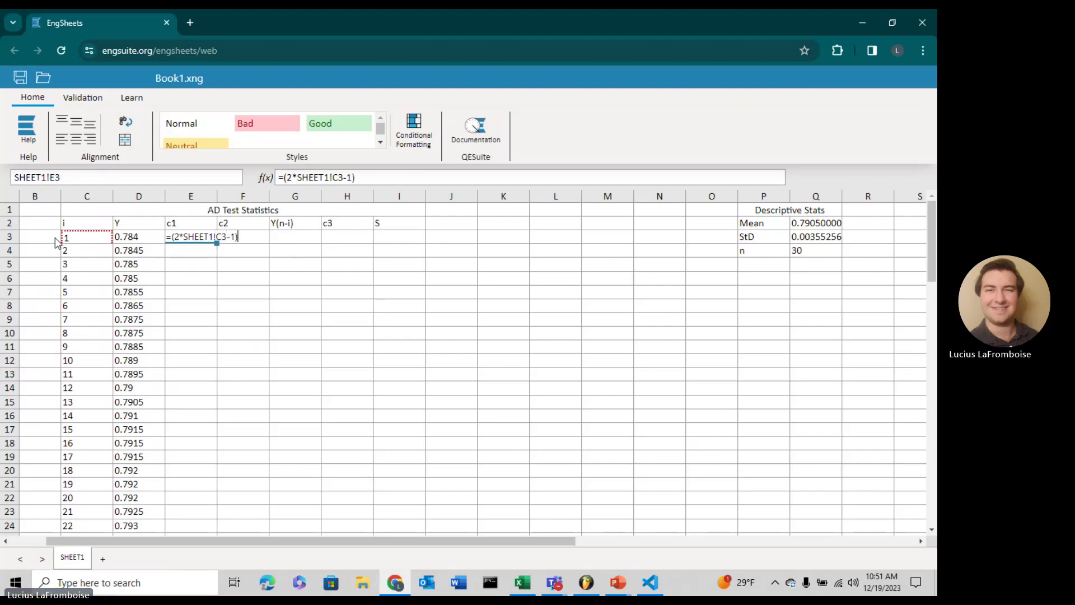
type("/")
left_click(810, 252)
left_click(384, 178)
type("$Q")
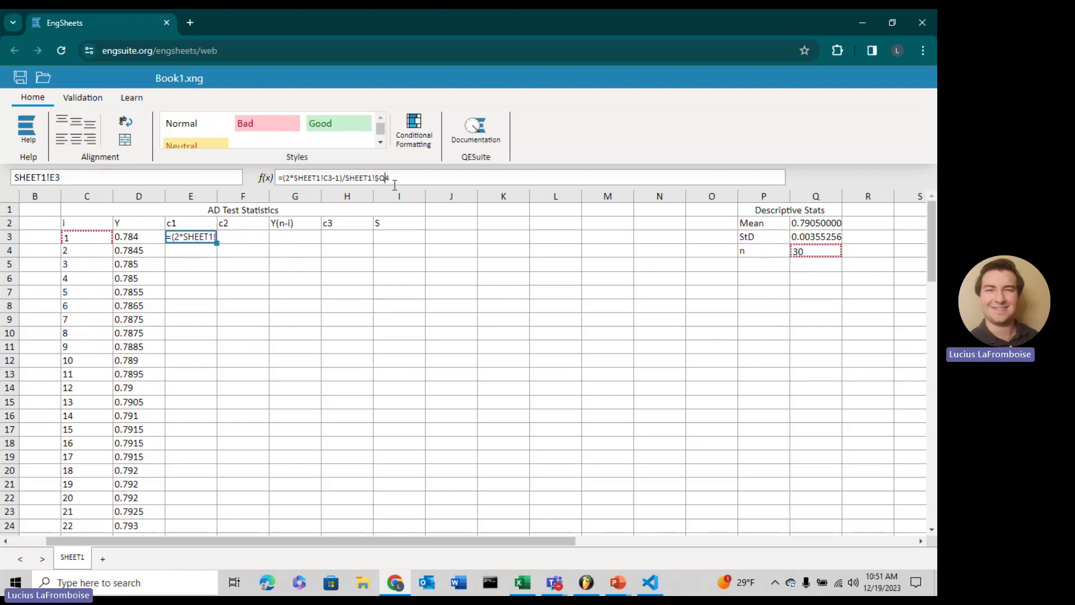
type("$")
left_click(402, 178)
key("Return")
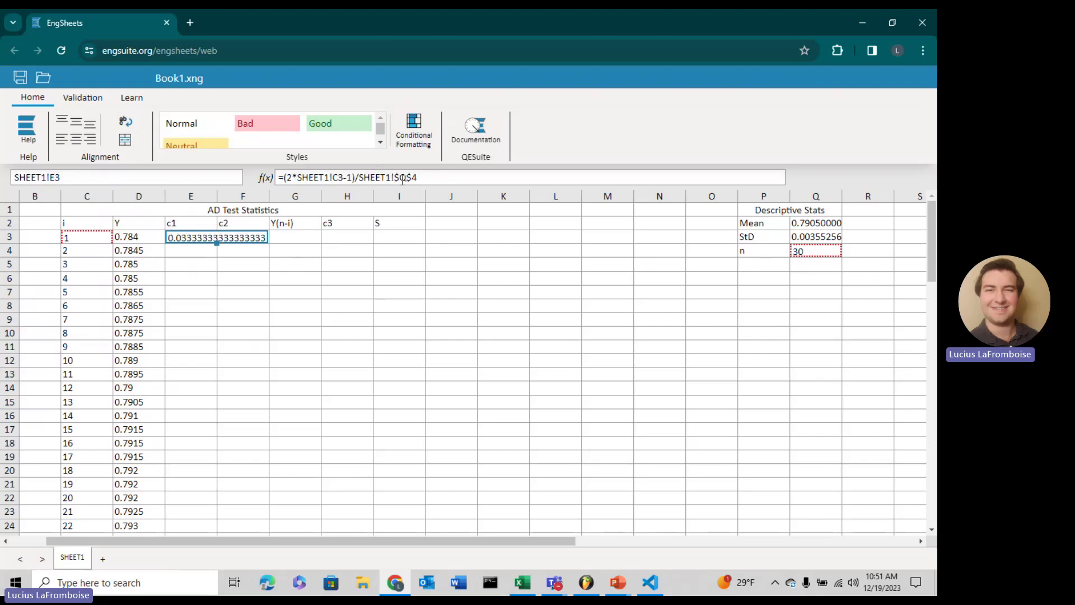
Fill the c1 formula down through E32, starting from 0.0333
double_click(218, 245)
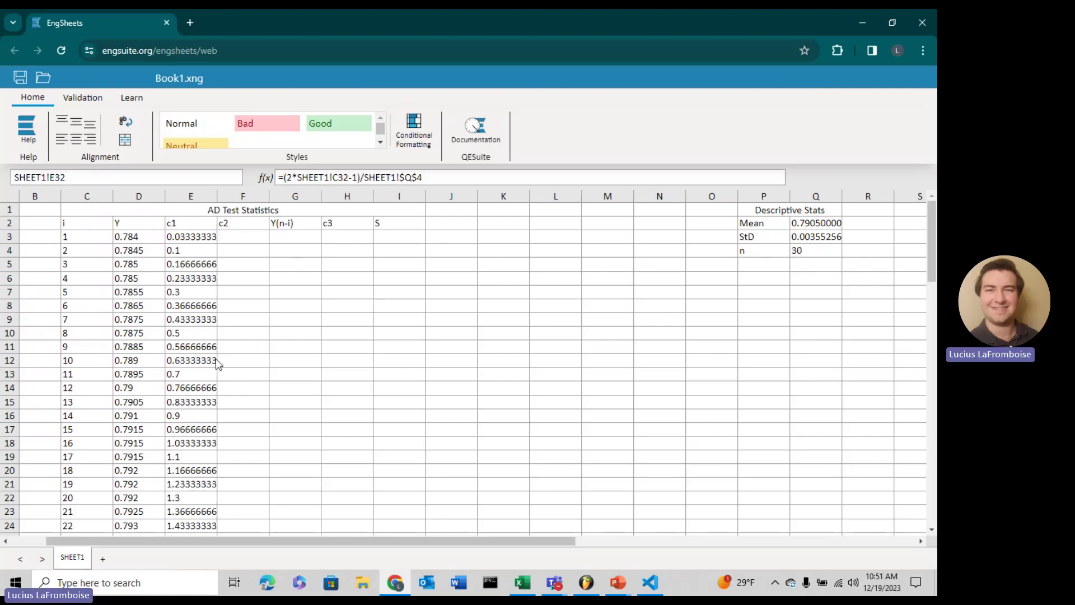
scroll(218, 367, "down", 2)
scroll(196, 482, "up", 5)
left_click(232, 238)
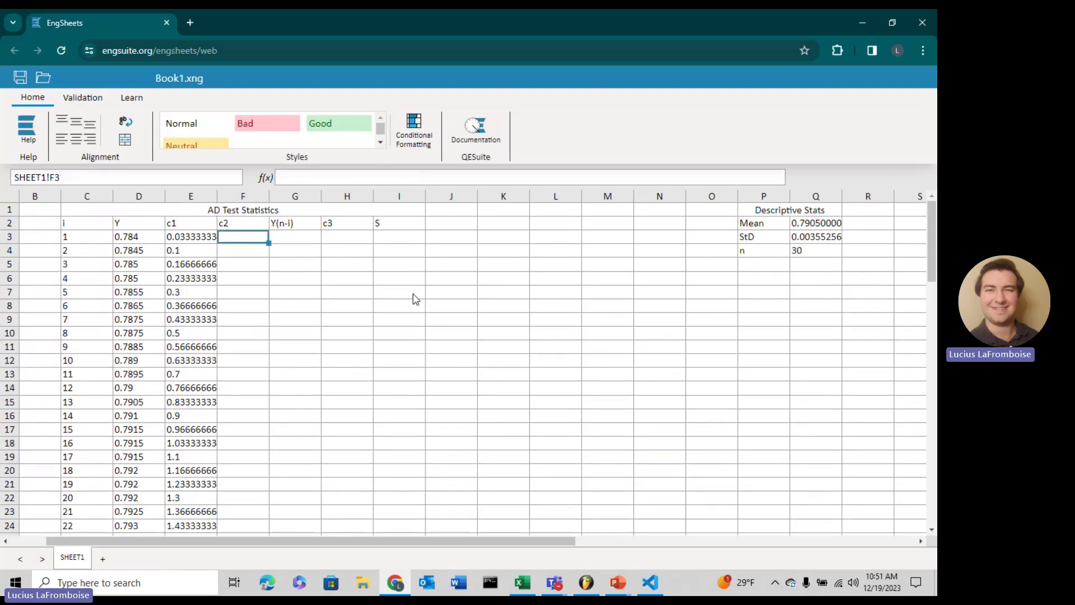
type("=LN(")
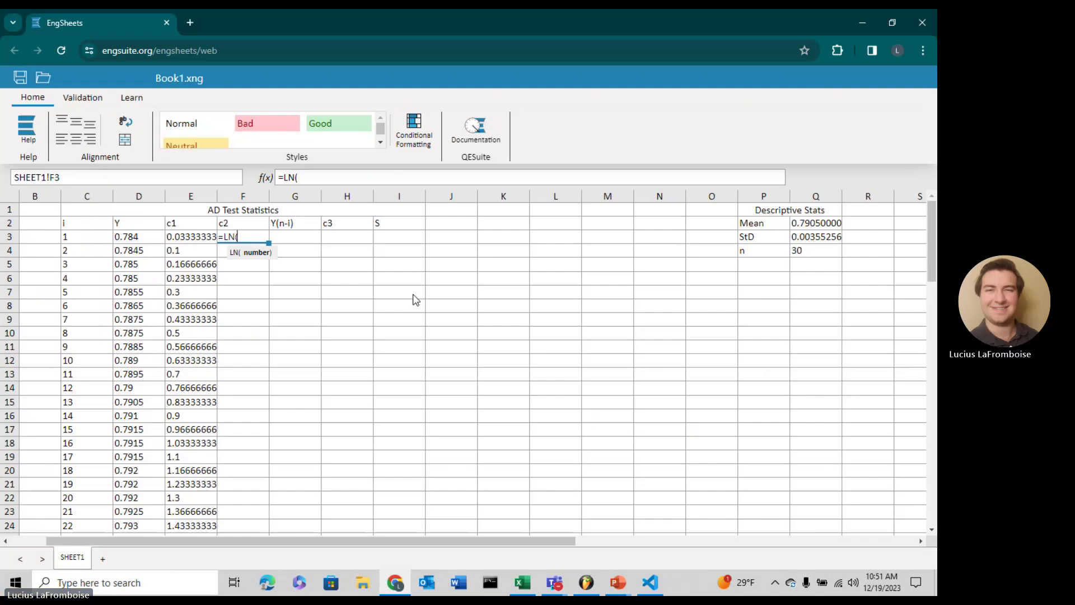
type("Norm.")
Enter =LN(NORM.DIST(D3,Q2,Q3,TRUE)) in F3 using the Y value, mean and StD
key("Tab")
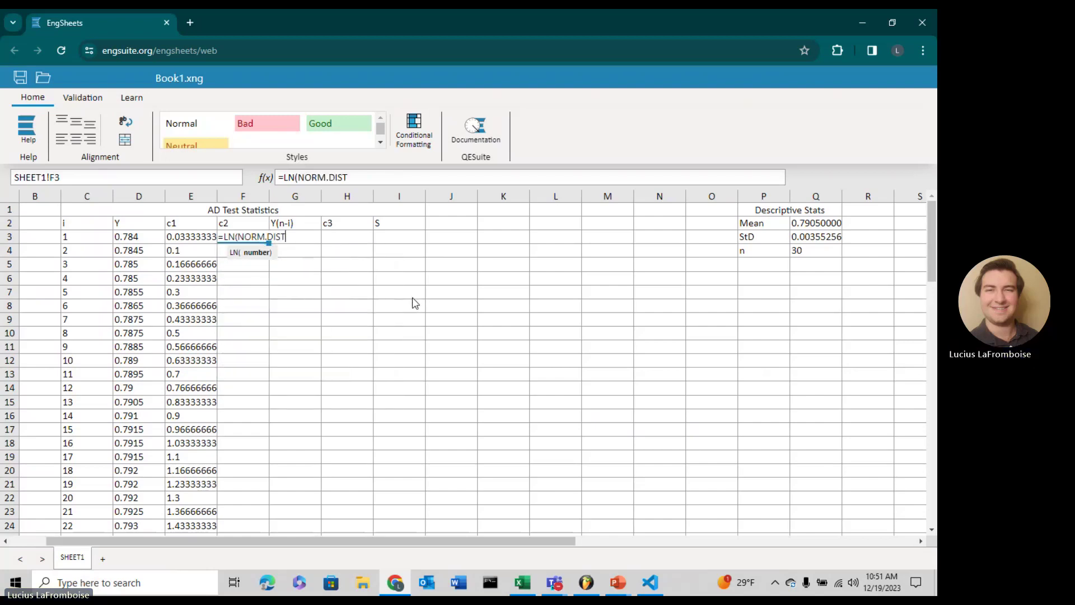
type("(")
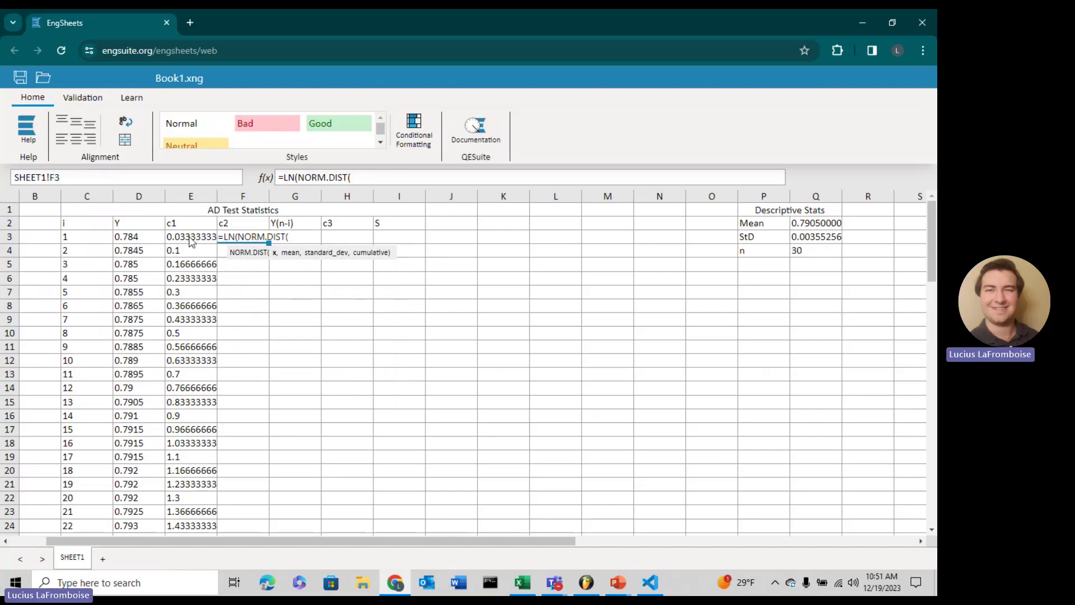
left_click(148, 239)
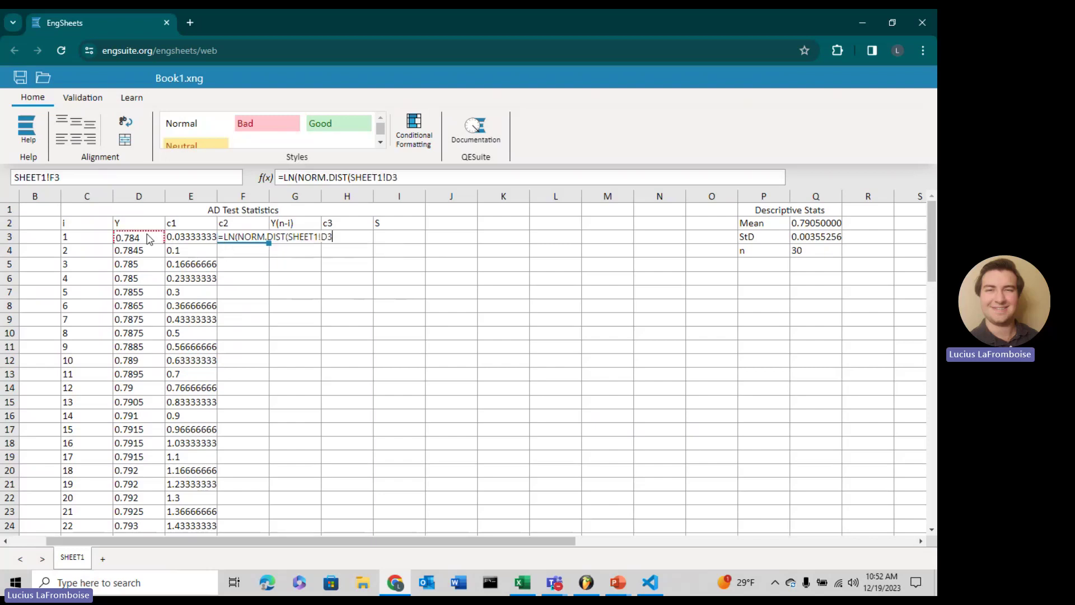
type(",")
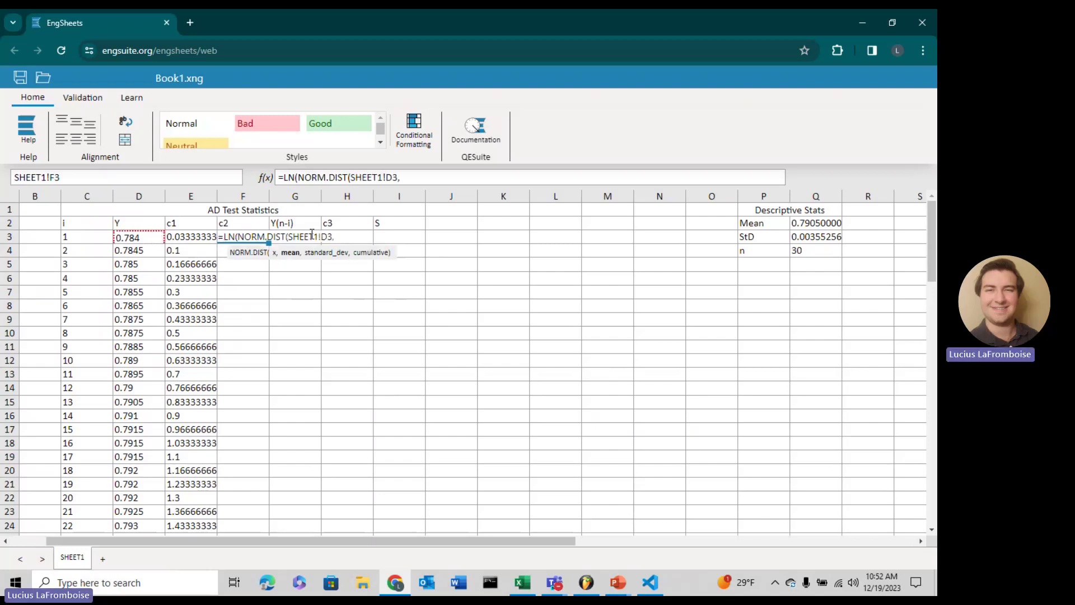
left_click(803, 230)
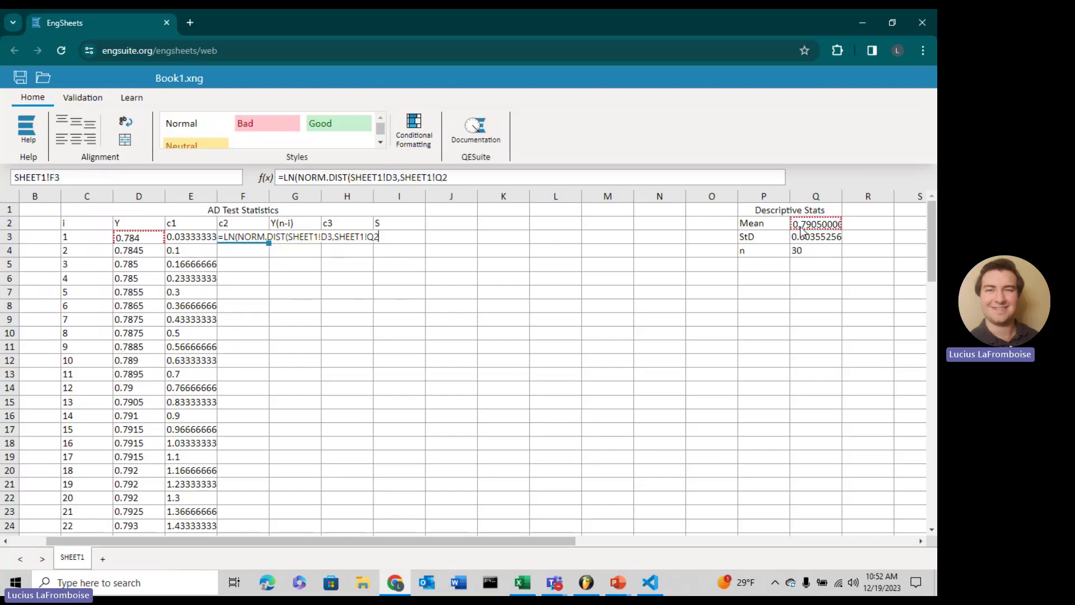
type(",")
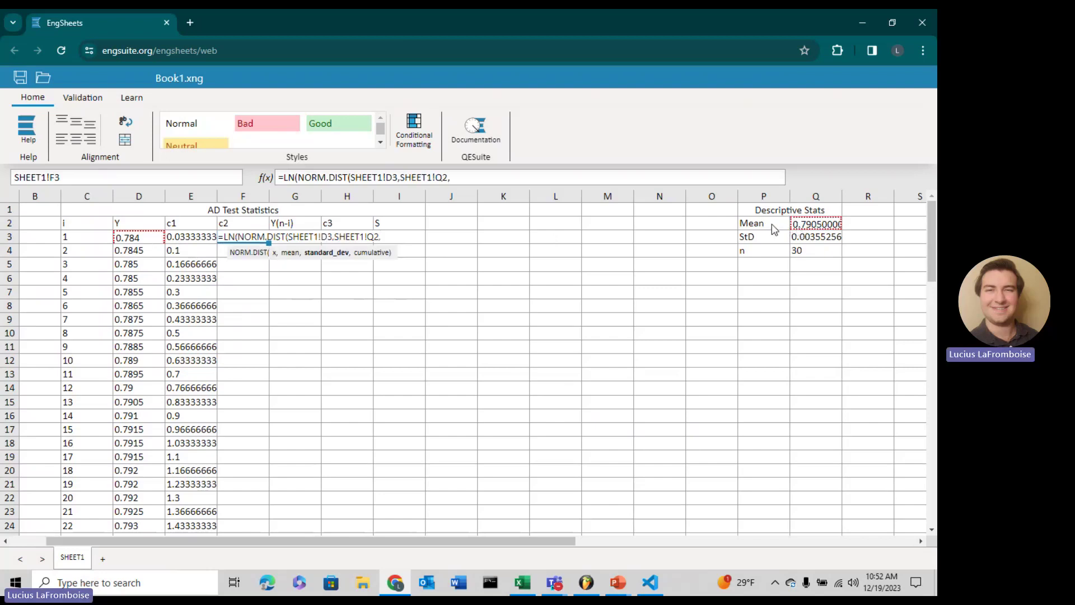
left_click(801, 240)
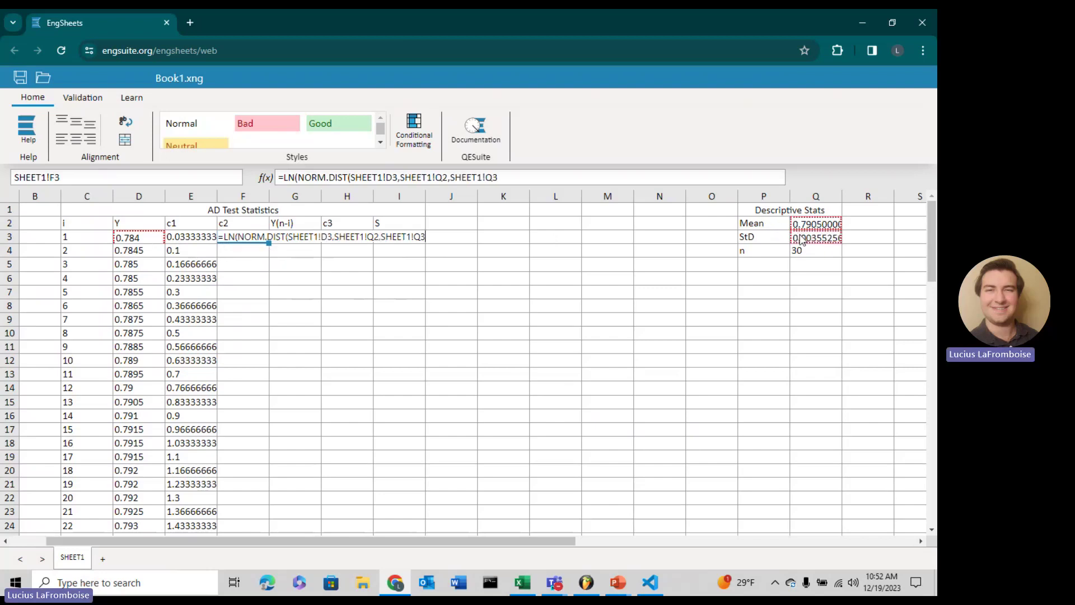
type(",TR")
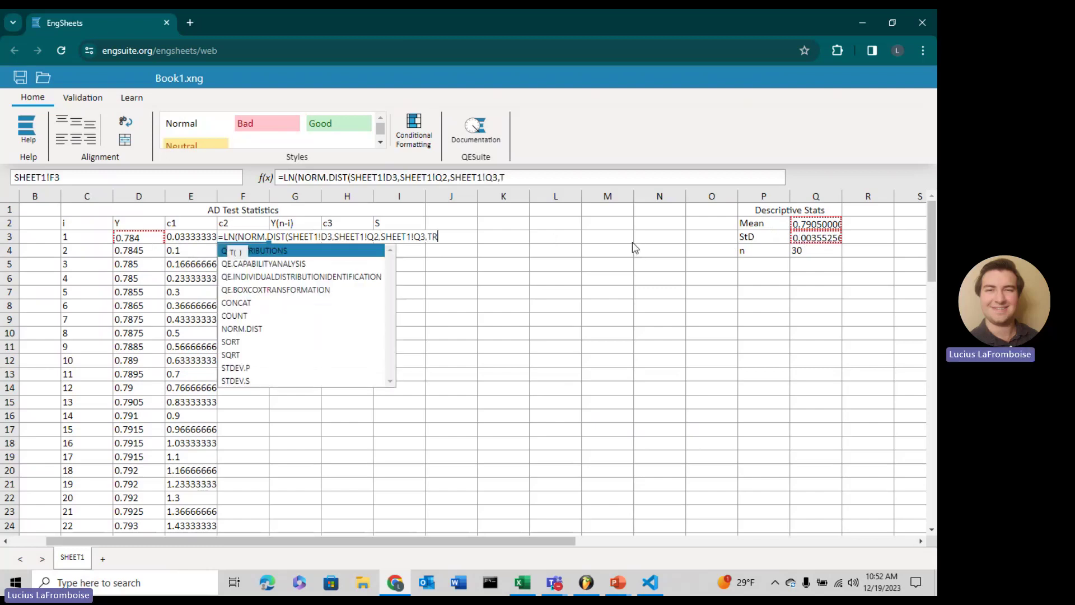
type("UE")
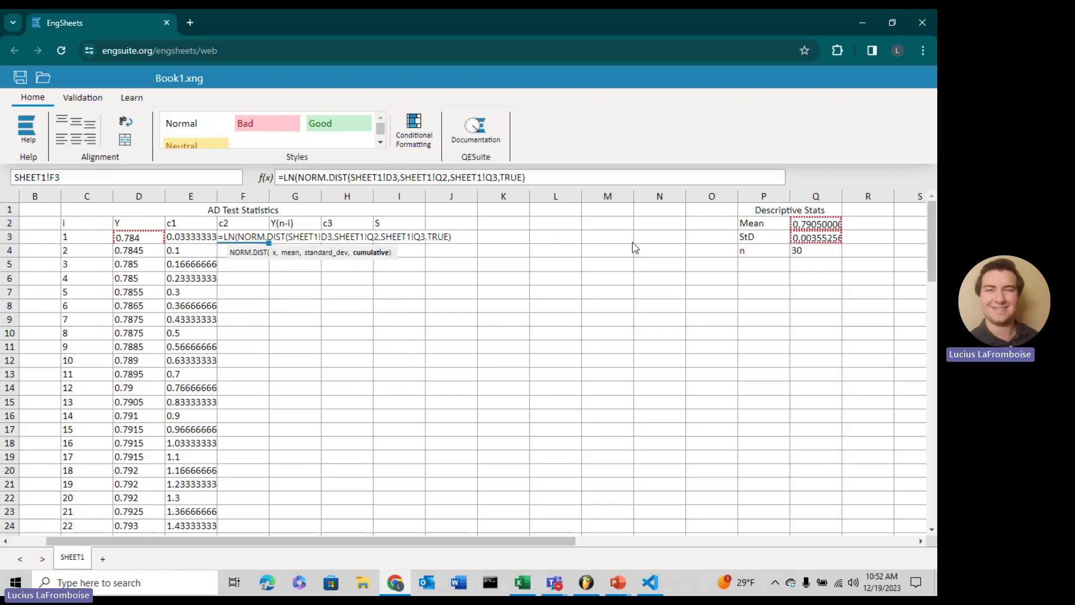
key("Return")
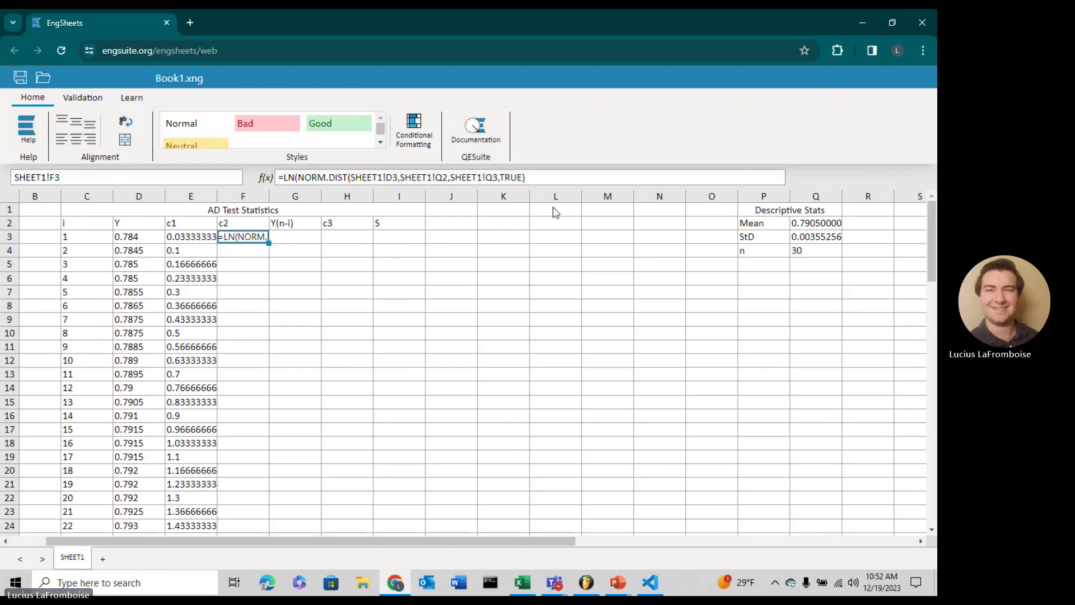
double_click(253, 236)
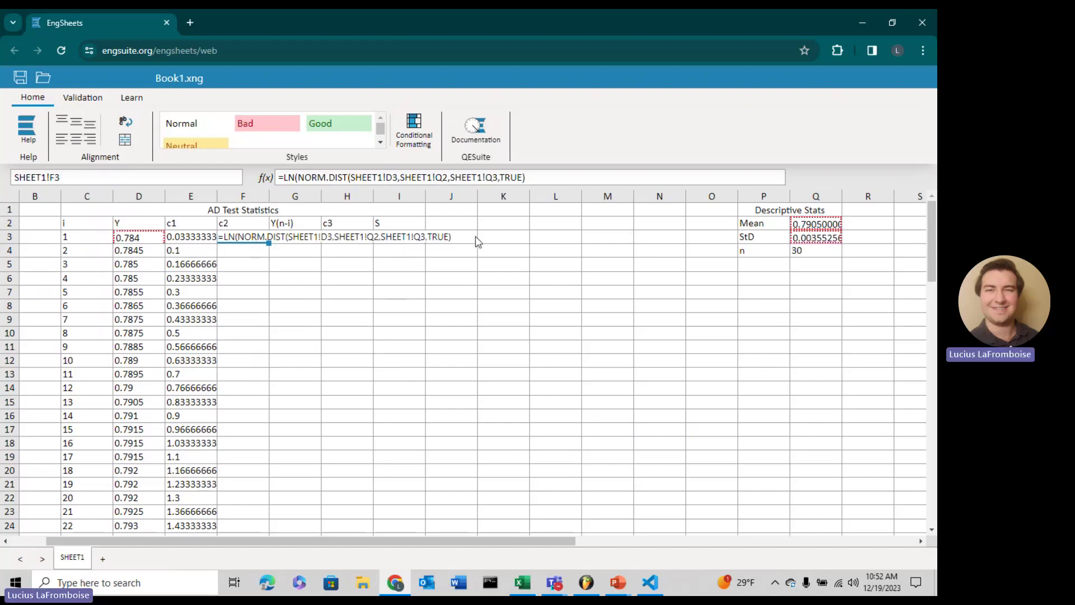
key("Return")
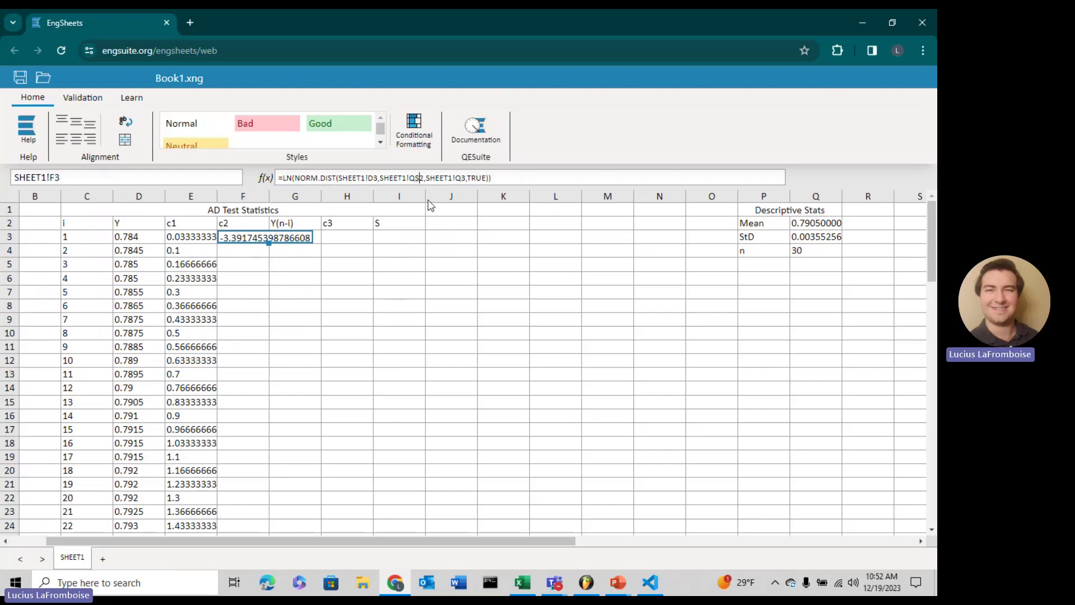
Lock the mean and StD rows as Q$2 and Q$3, then fill the c2 formula to F32
left_click(425, 178)
type("$")
left_click(465, 178)
type("$")
key("Return")
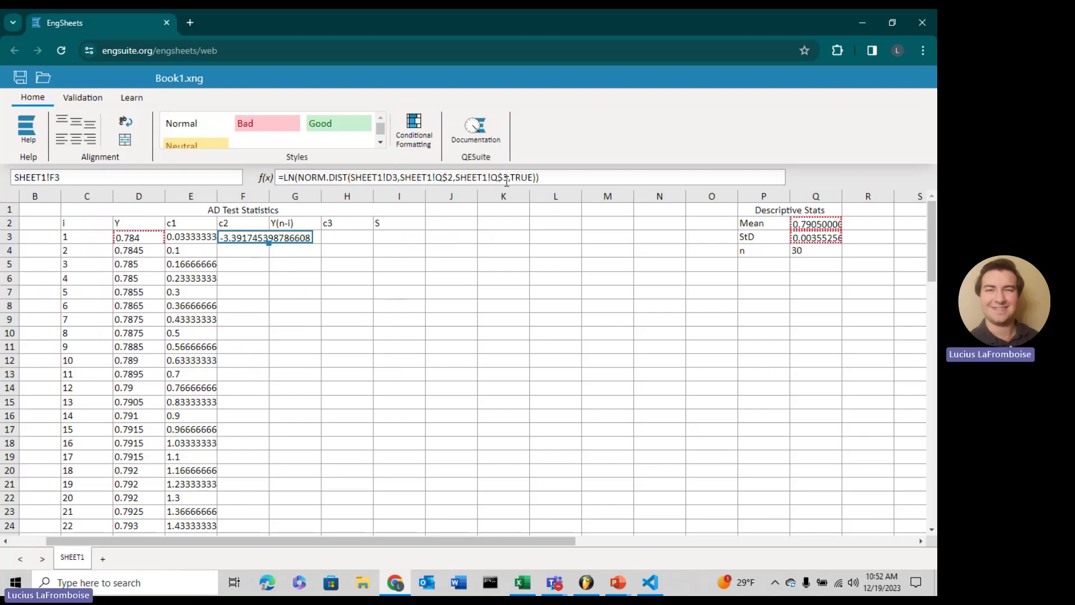
double_click(269, 244)
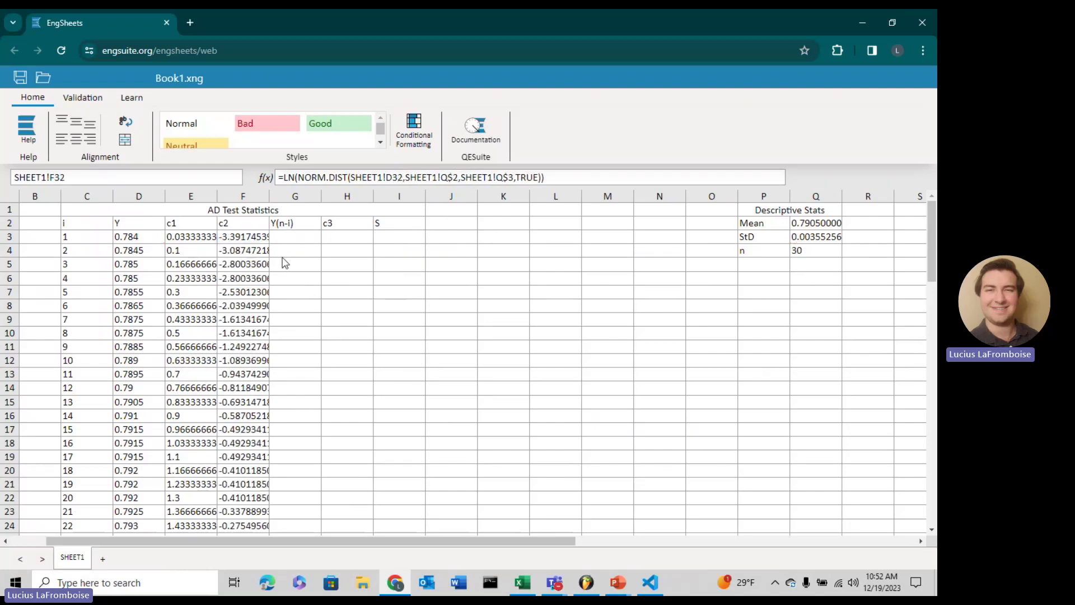
scroll(267, 442, "down", 3)
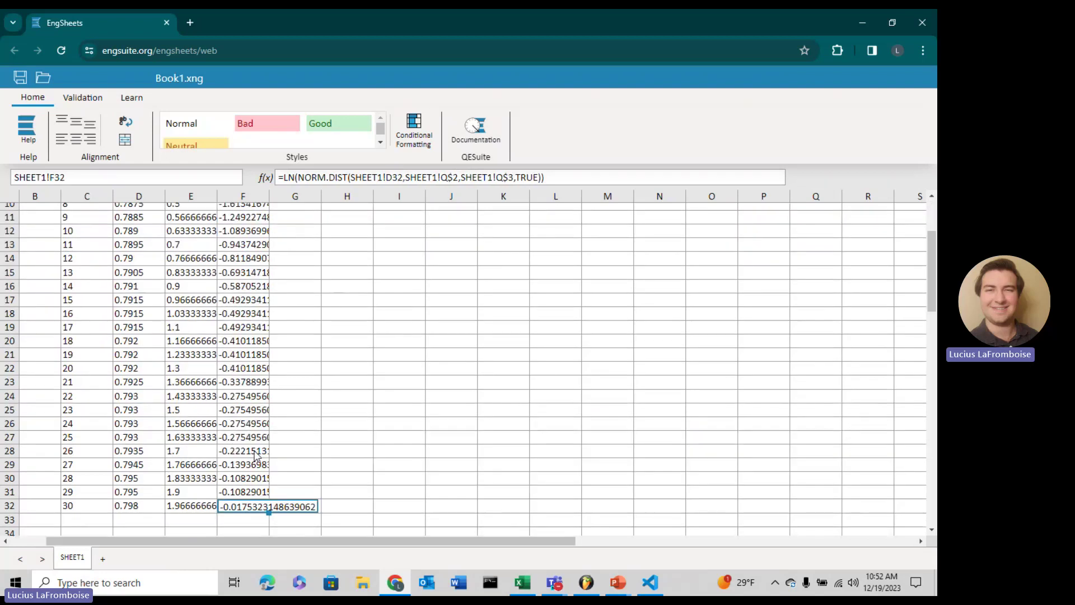
scroll(257, 241, "up", 3)
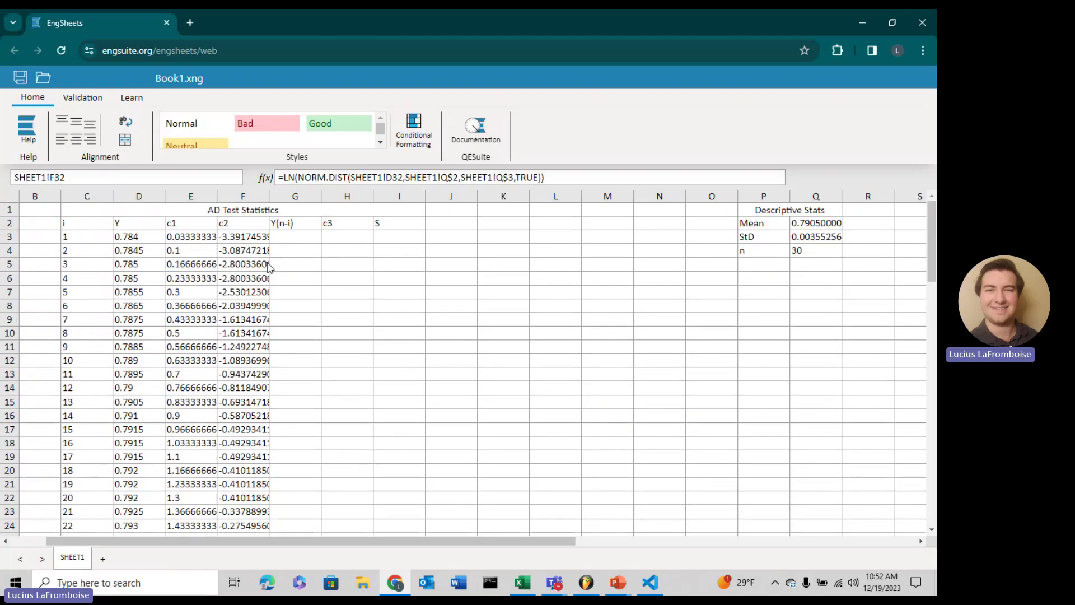
left_click(295, 238)
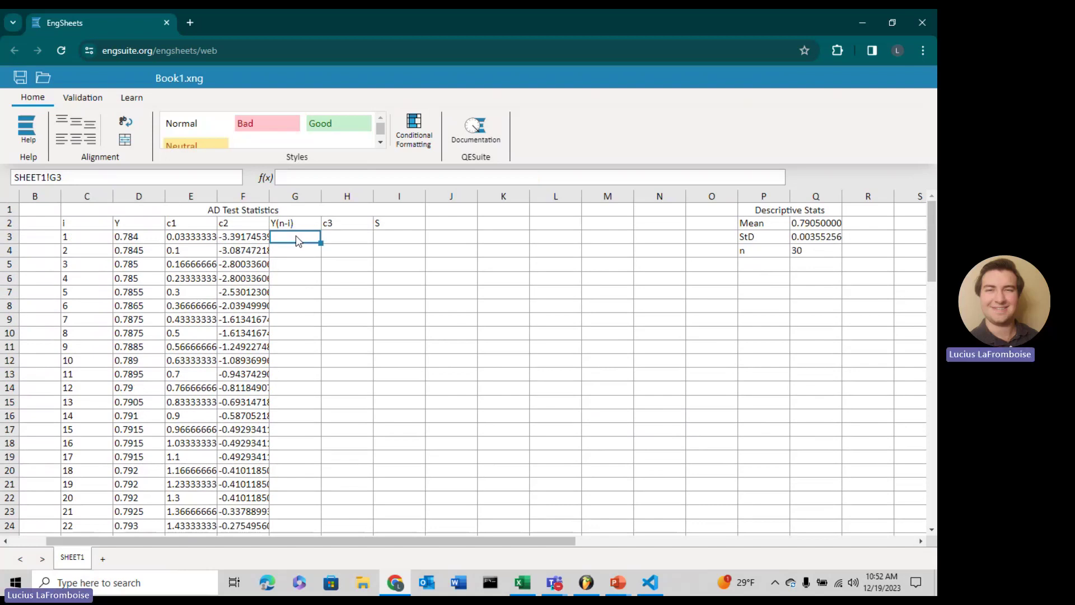
Enter =SORT(A2:A31,,-1) in G3 to spill the measurements descending from 0.798
type("(")
type("Sort")
type("(")
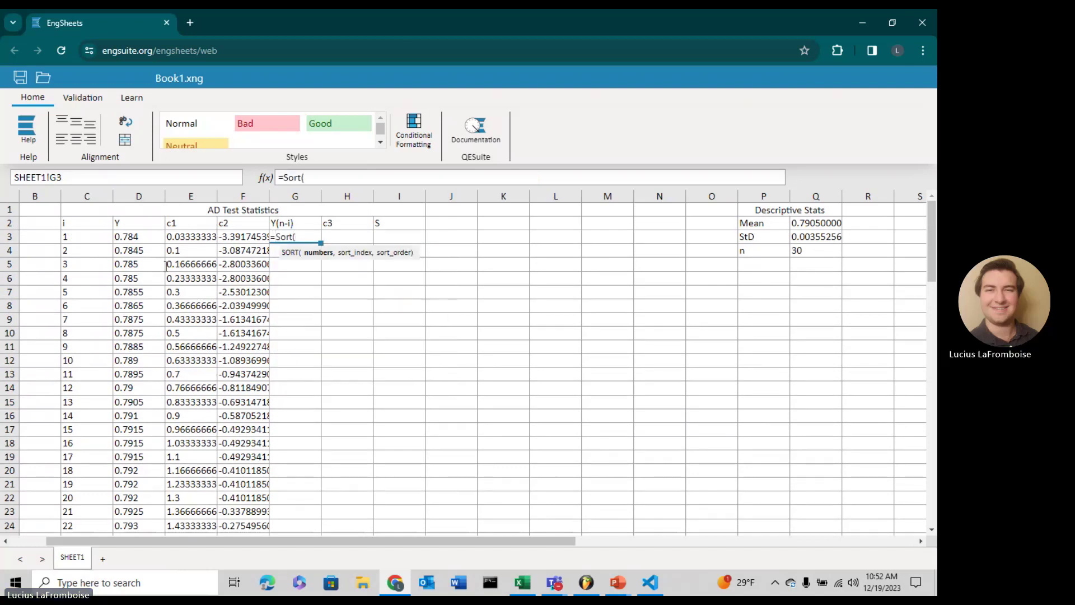
left_click_drag(150, 548, 56, 539)
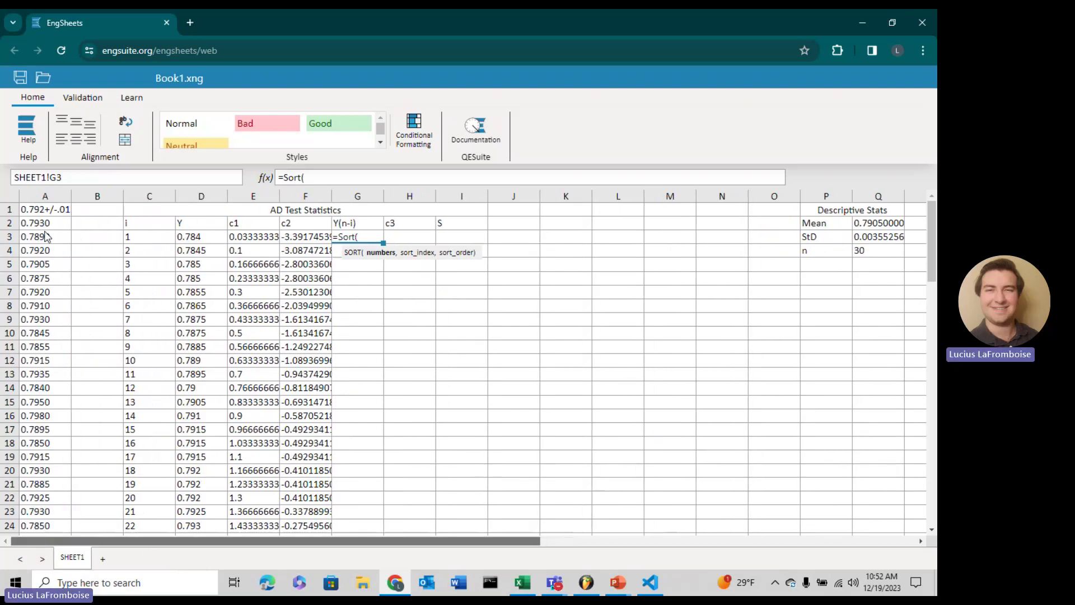
left_click(51, 225)
scroll(67, 302, "down", 6)
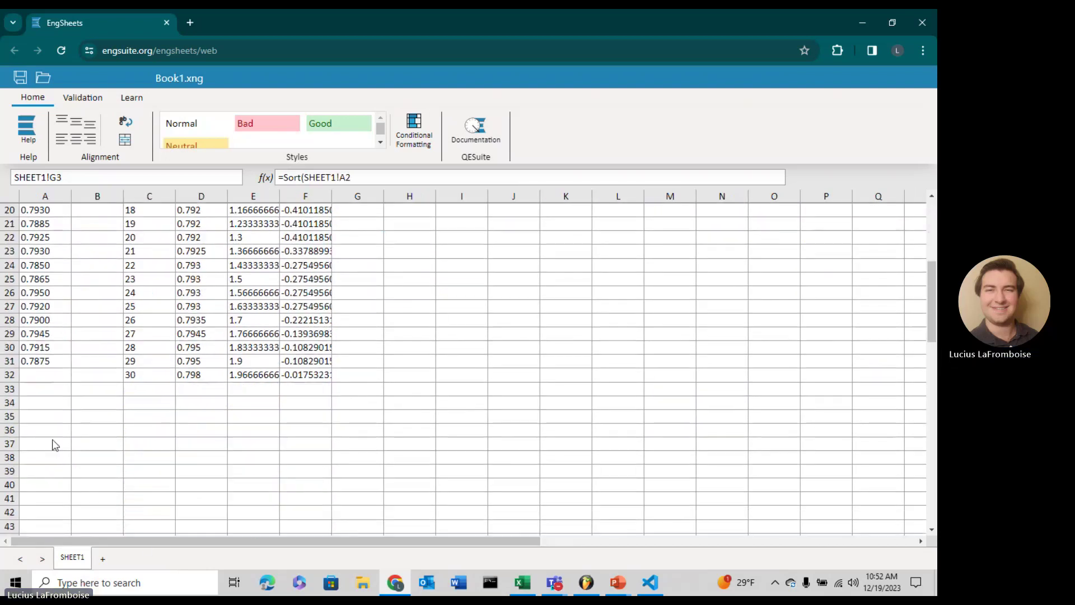
left_click(46, 364, "shift")
scroll(50, 367, "up", 6)
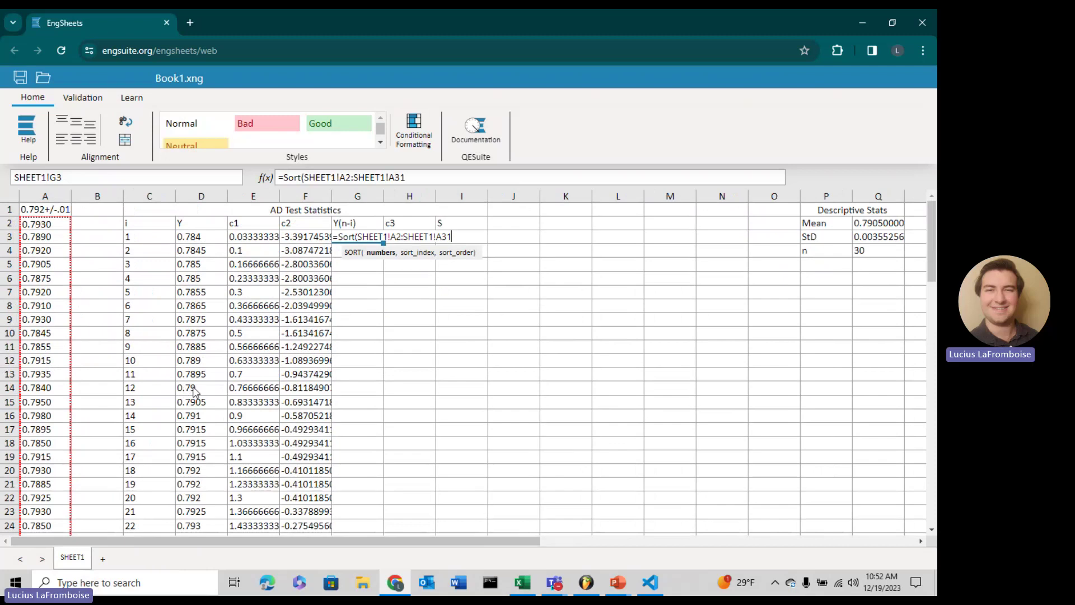
type(",,-1)")
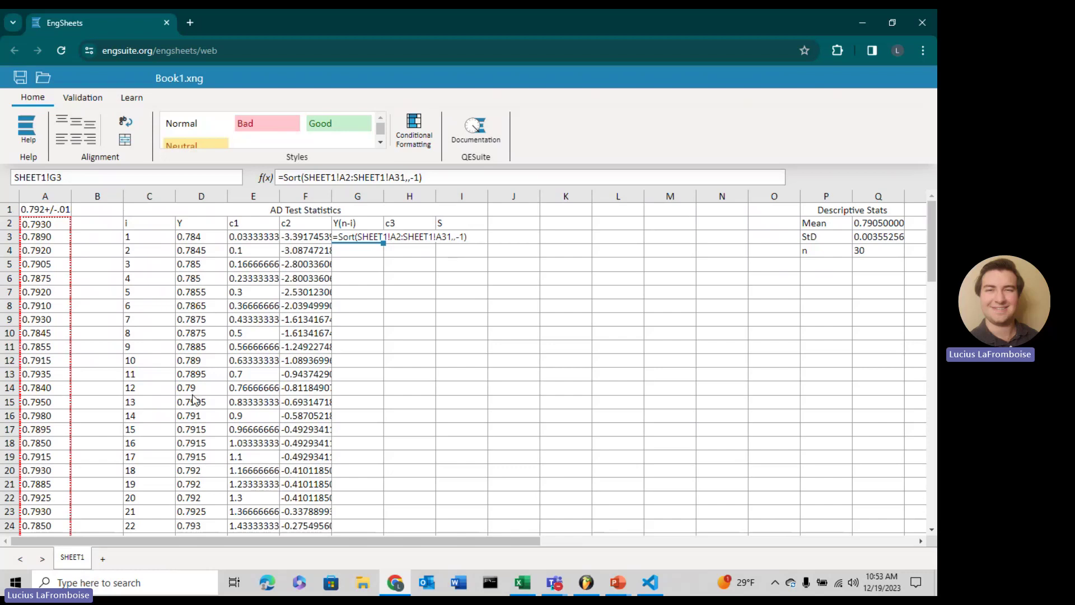
key("Return")
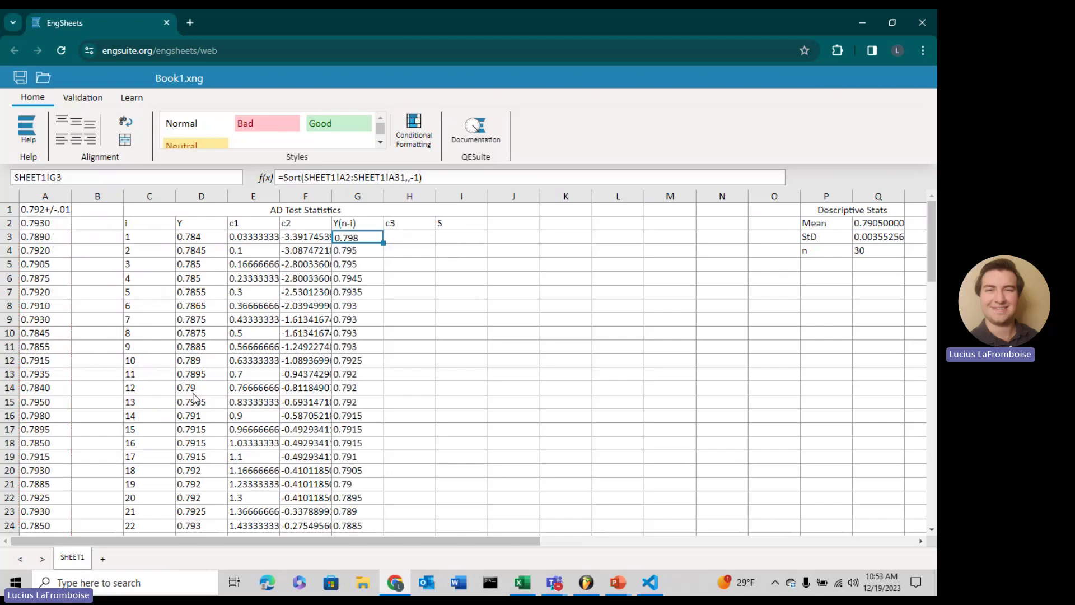
Build =LN(1-NORM.DIST(G3,Q2,Q3,TRUE)) in H3 from the Y(n-i), Mean and StD cells
left_click(403, 242)
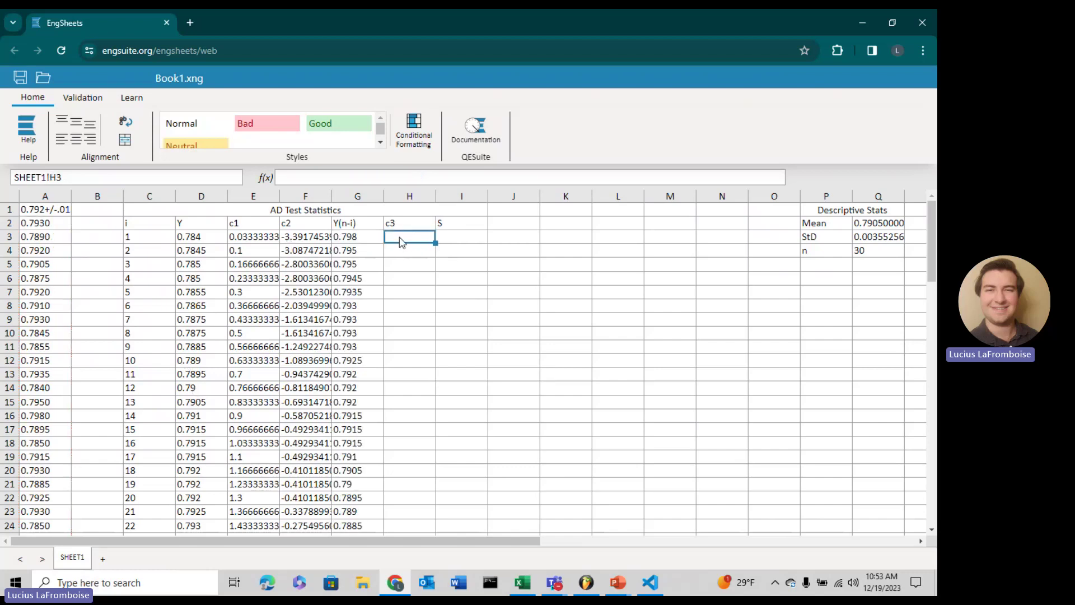
type("=ln(1-Norm")
left_click(401, 251)
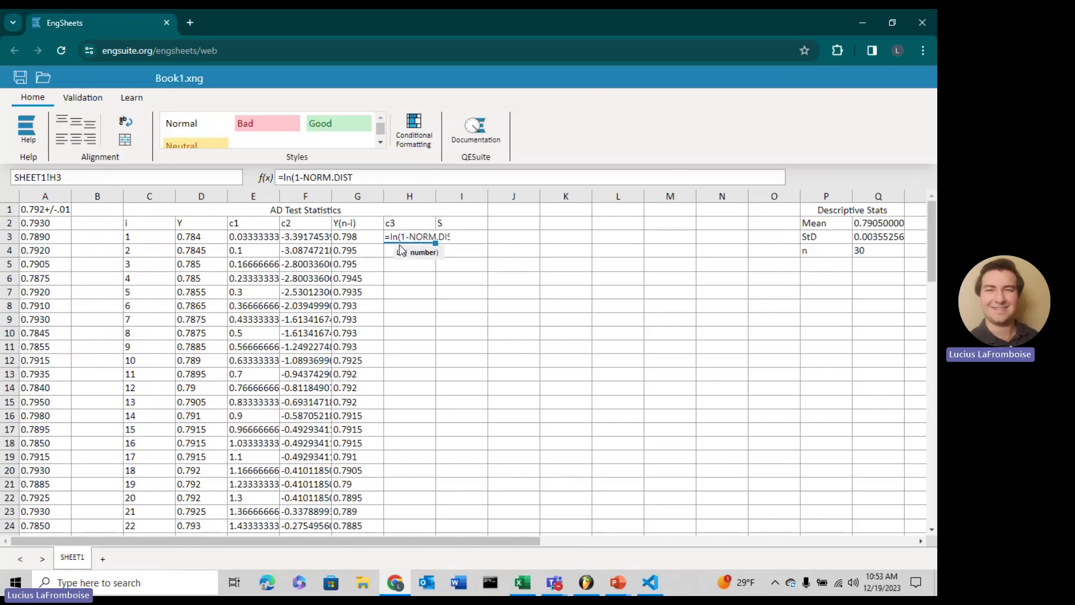
type("(")
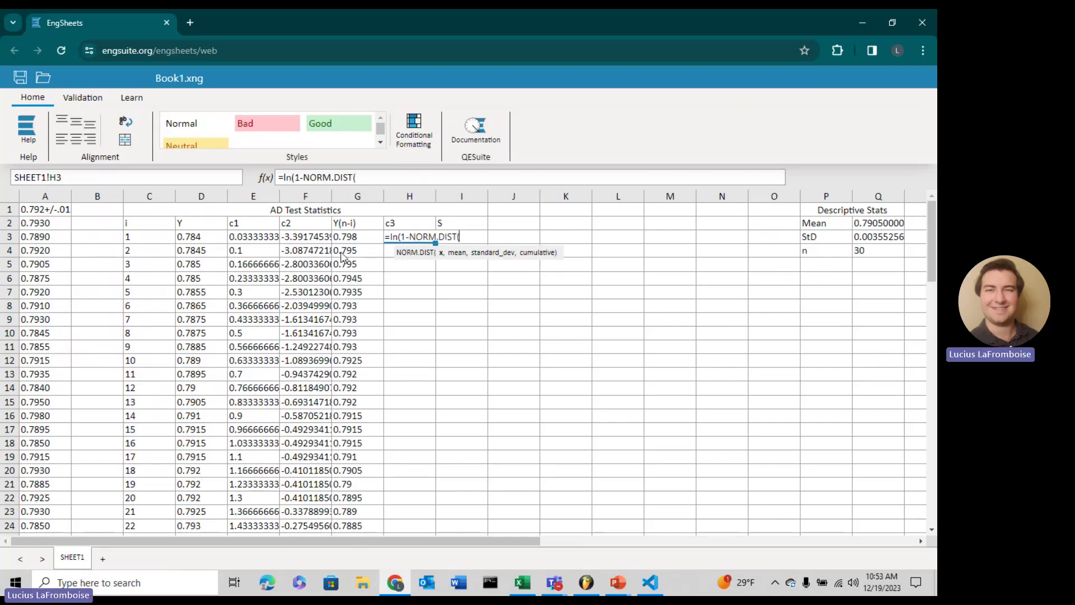
left_click(359, 238)
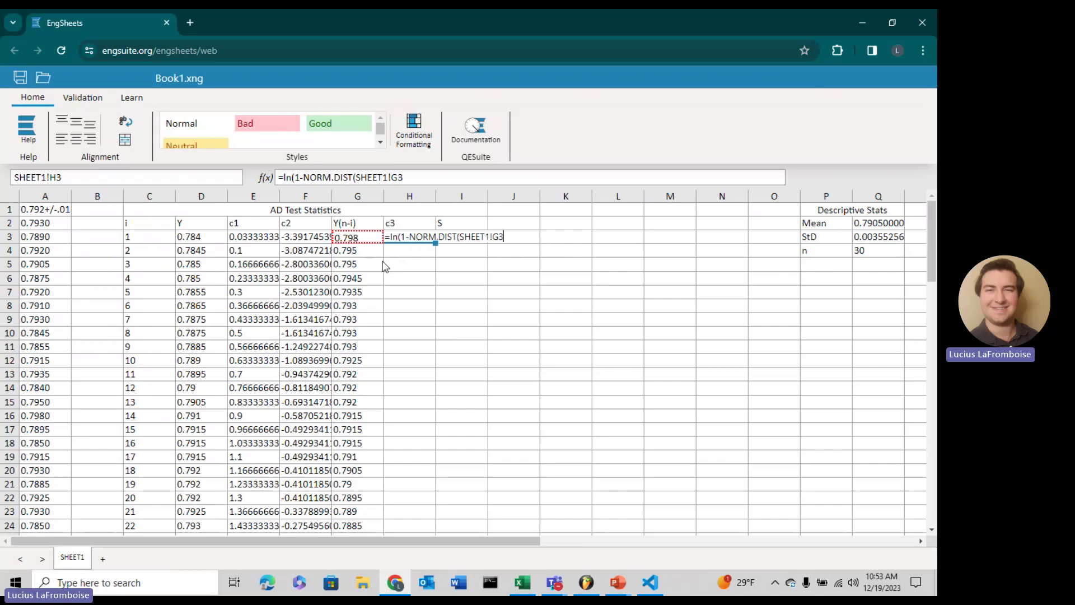
type(",")
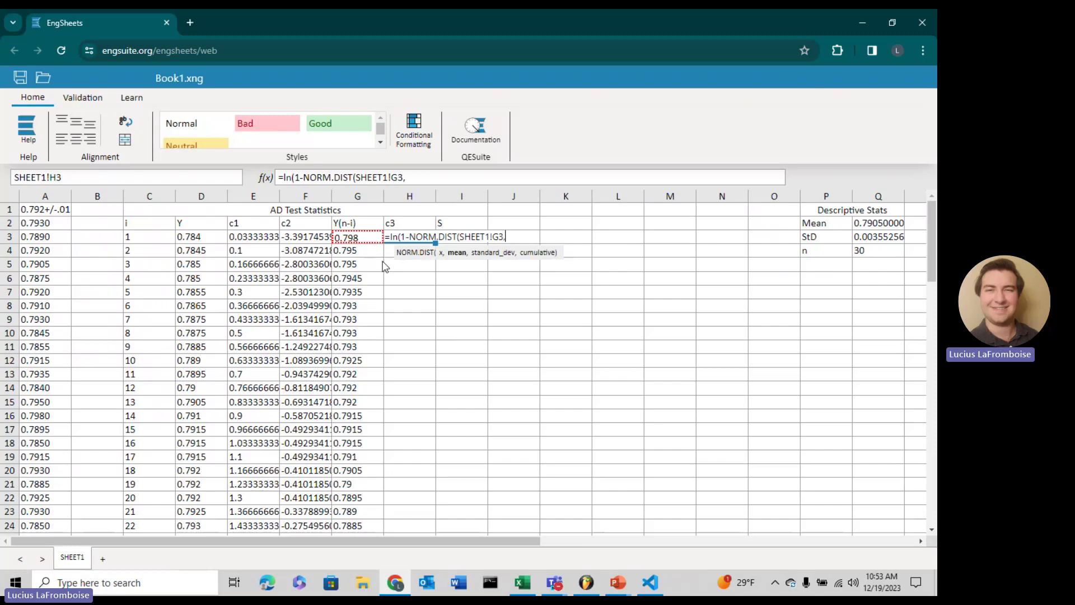
left_click(884, 225)
type(",")
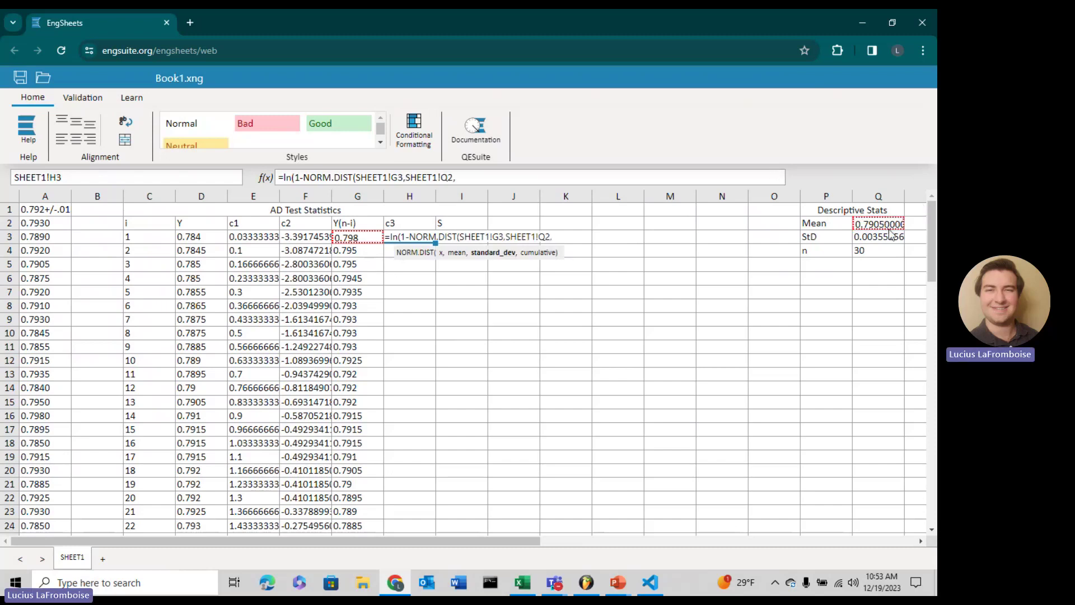
left_click(888, 239)
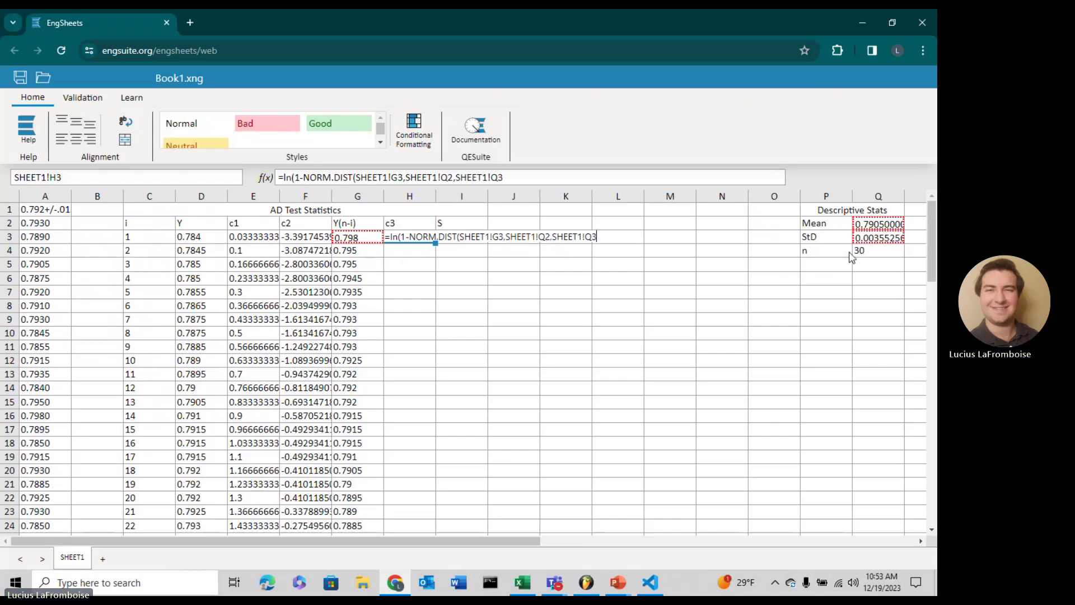
type(")")
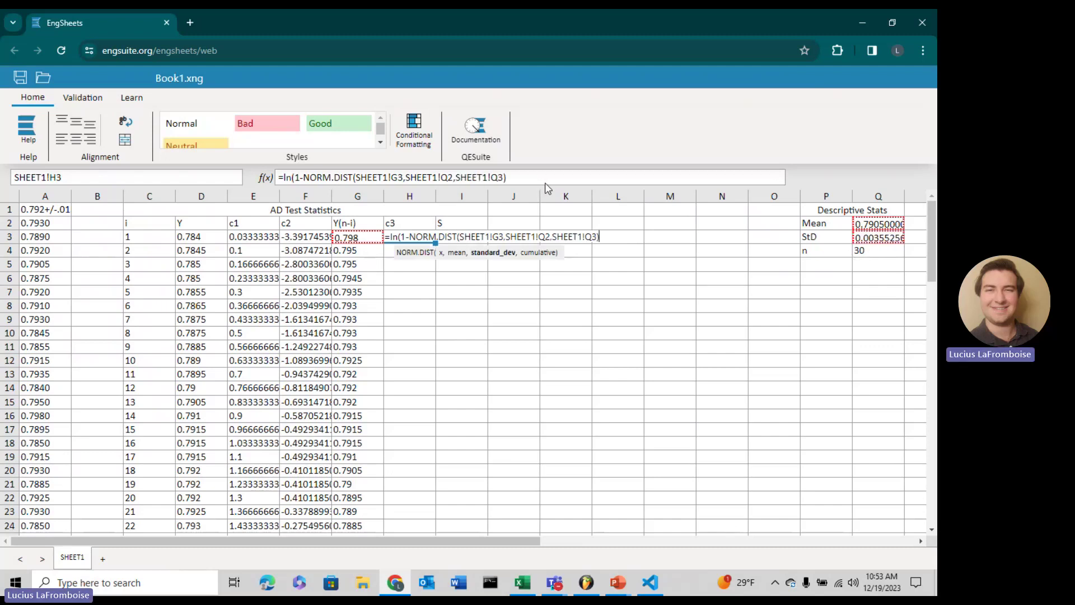
key("BackSpace")
type(",true)")
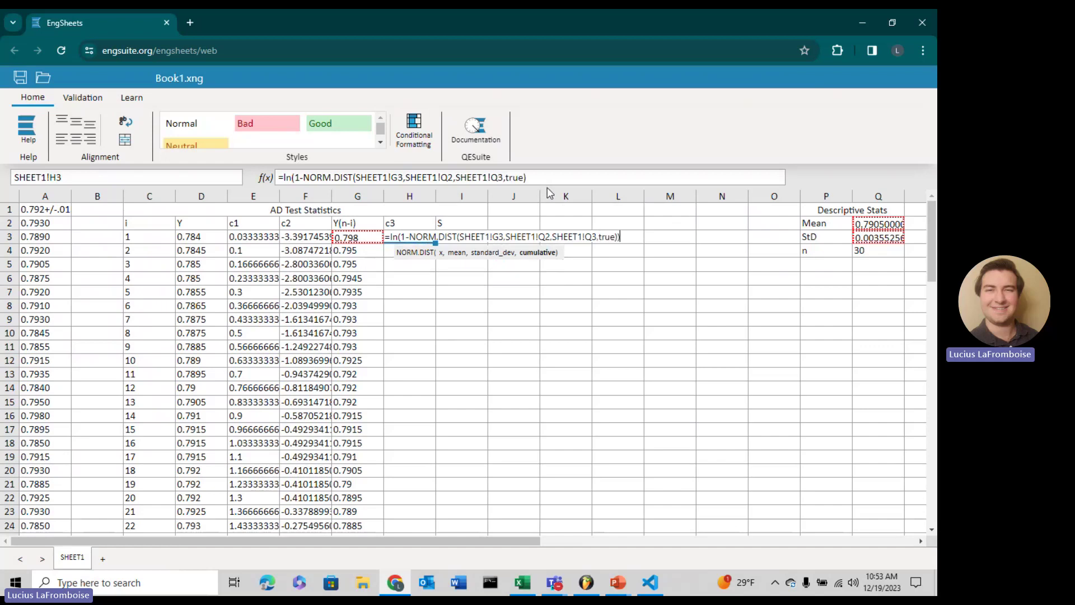
type(")")
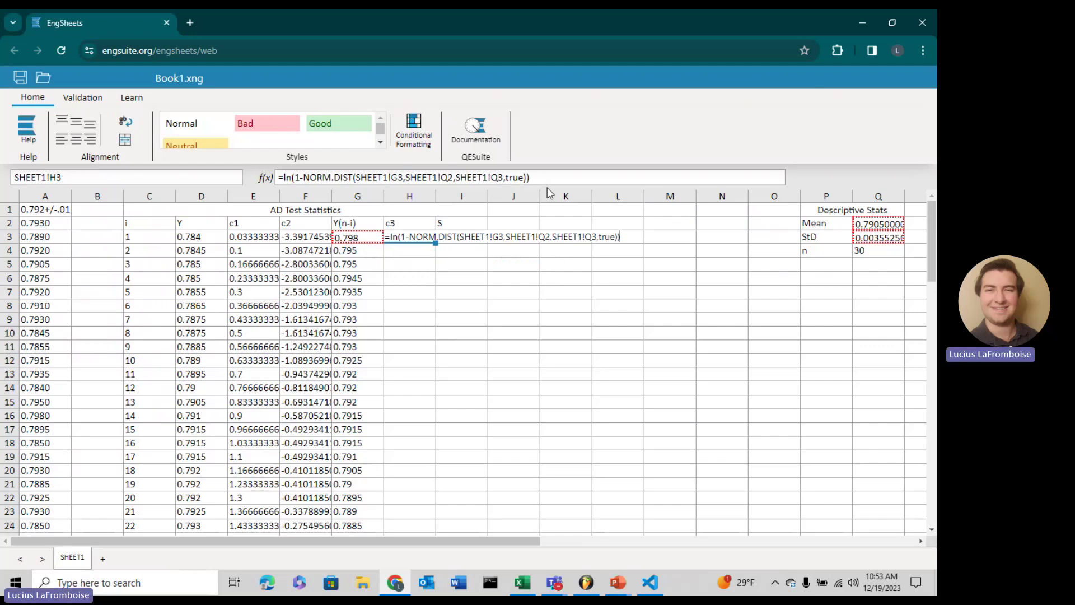
Lock the Mean and StD rows as Q$2 and Q$3, then commit the c3 formula
left_click(546, 237)
type("$")
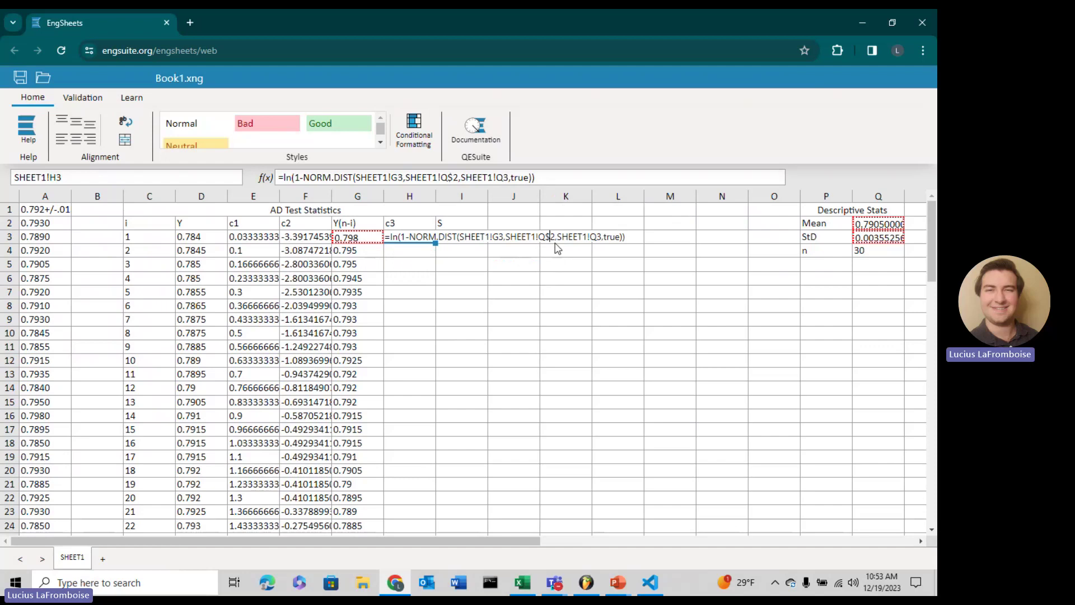
left_click(596, 237)
type("$")
key("Return")
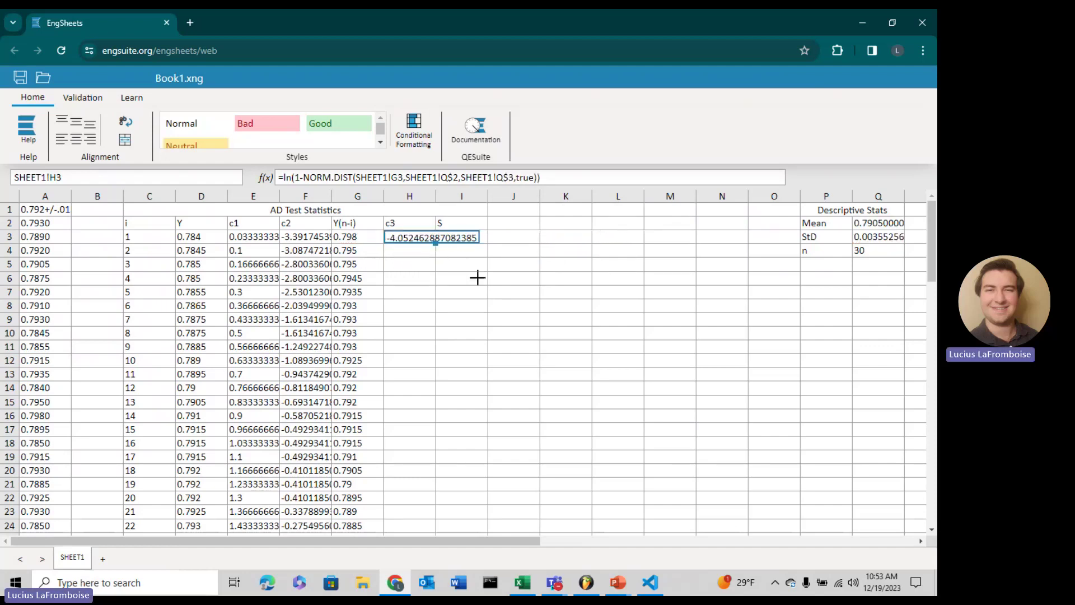
left_click(476, 242)
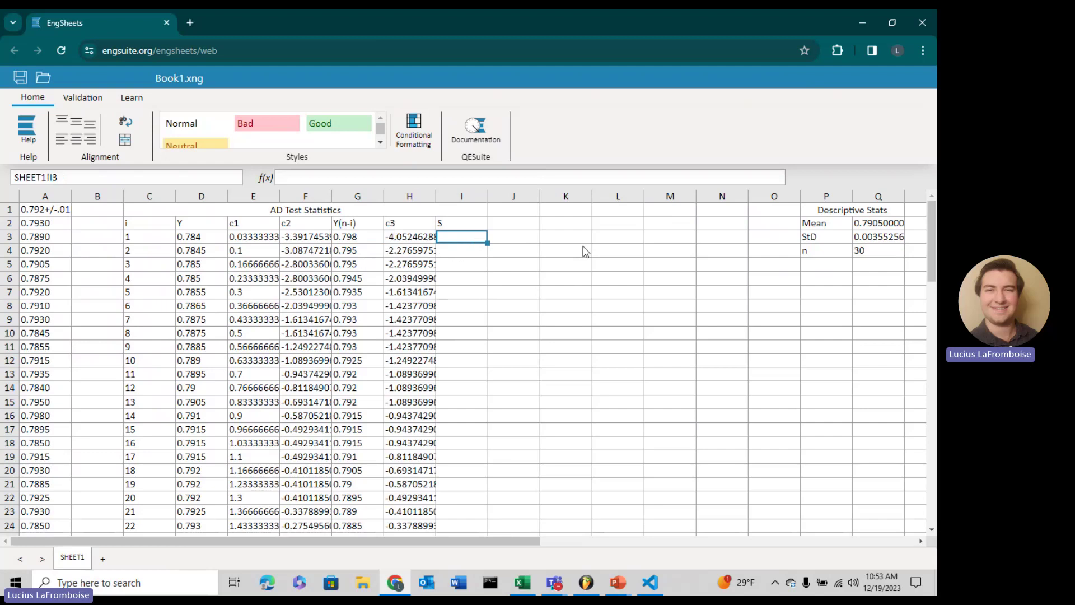
Enter =E3*(F3+H3) in I3 and fill it down to I32
type("=")
left_click(238, 237)
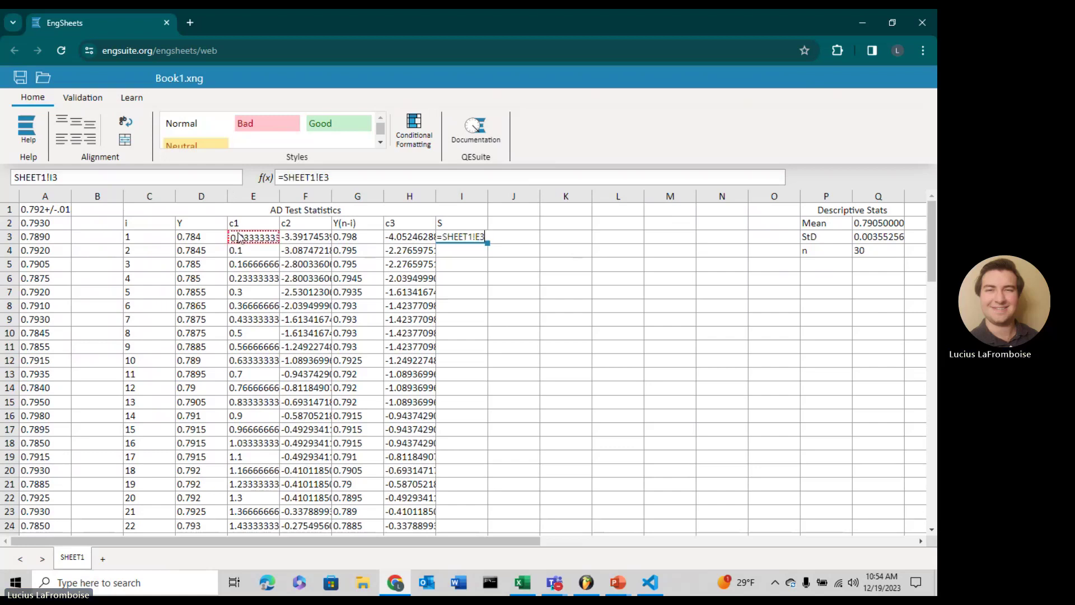
type("*(")
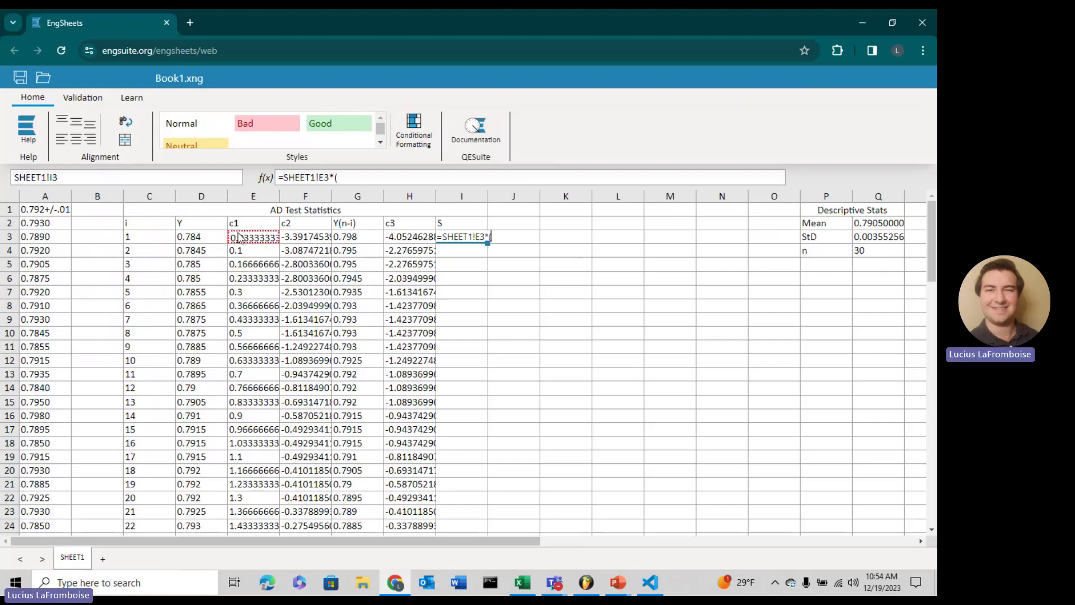
left_click(312, 240)
type("+")
left_click(401, 240)
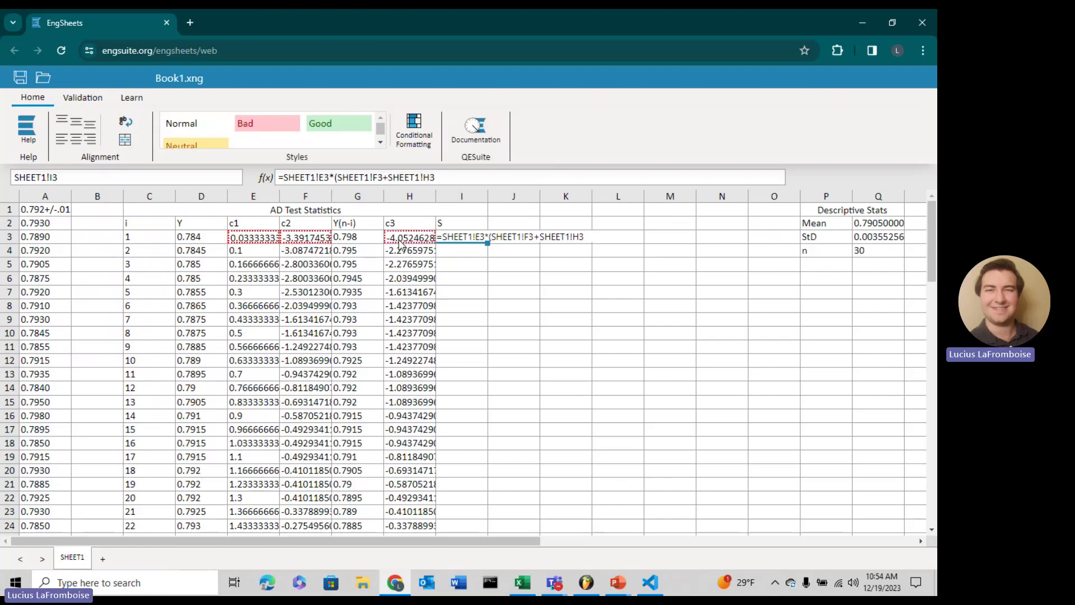
type(")")
key("Return")
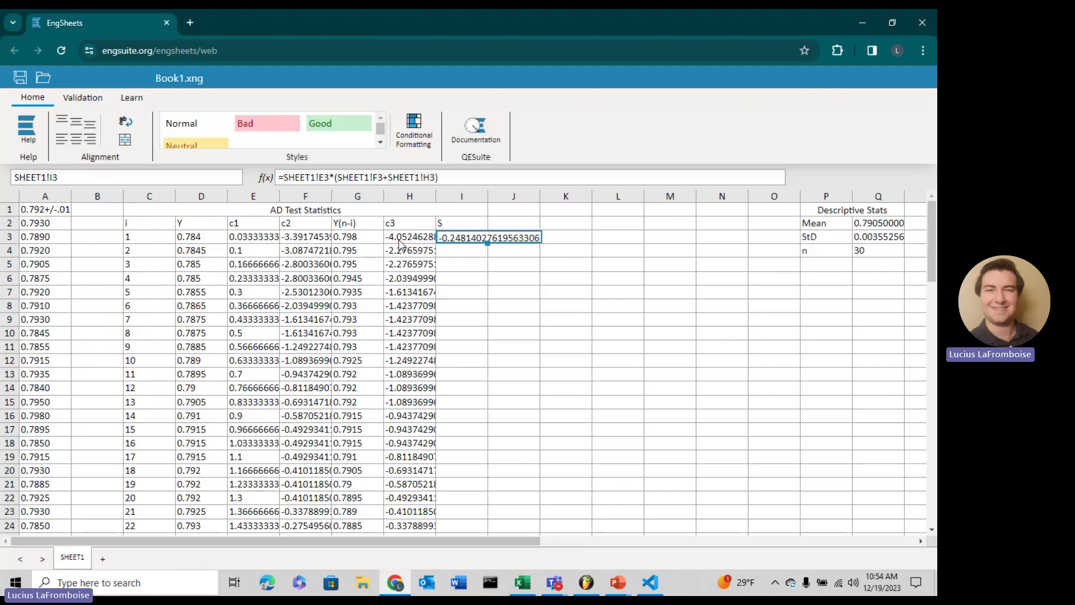
double_click(487, 244)
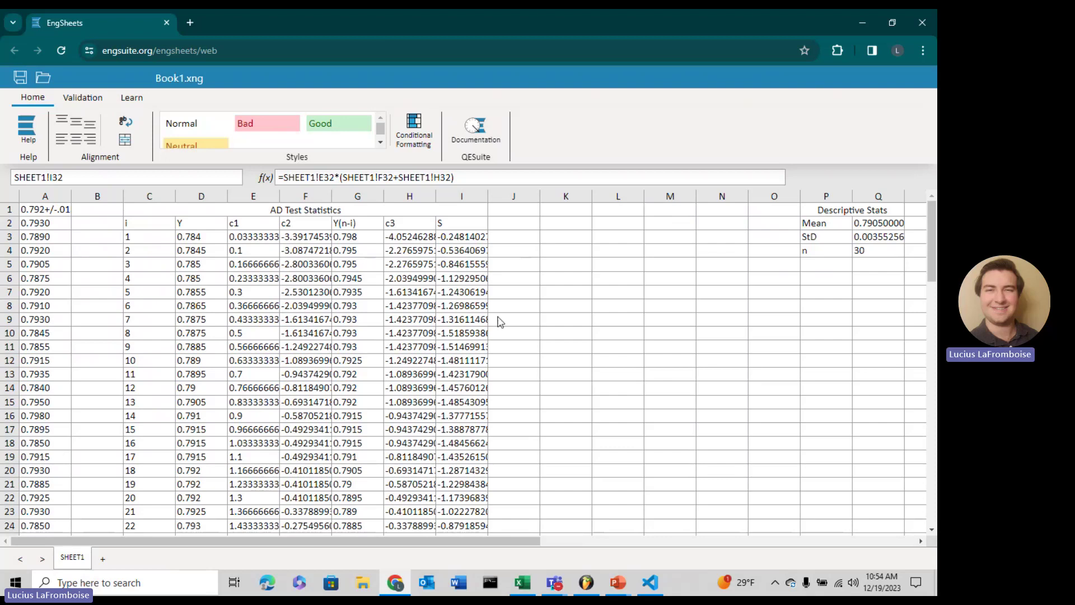
Type the labels Tutorial, AD and p across O9:Q9, and start a formula in P10
left_click(776, 333)
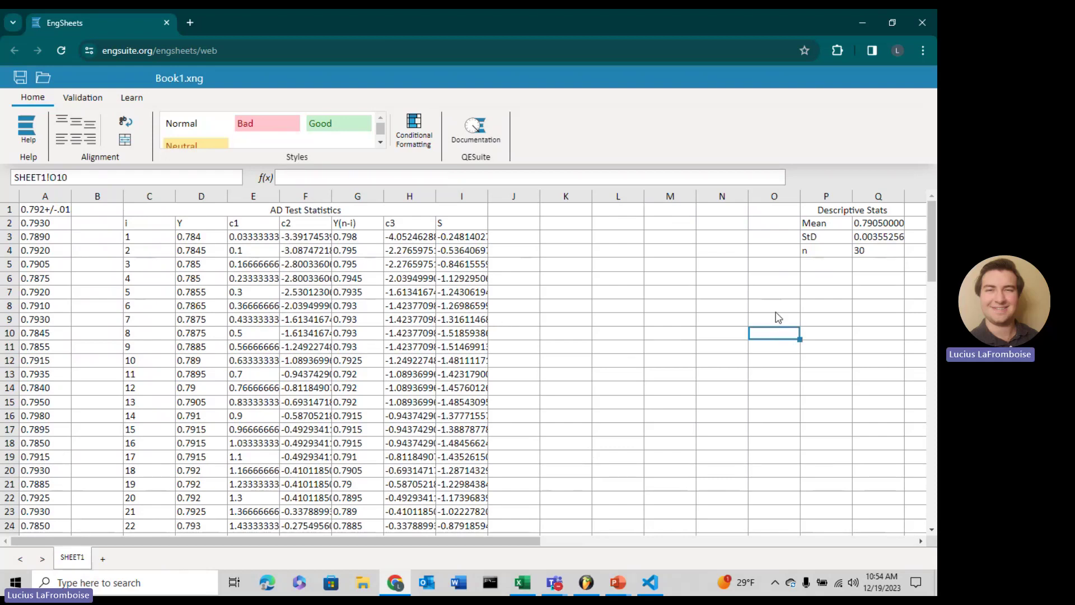
left_click(775, 319)
type("Tutorial")
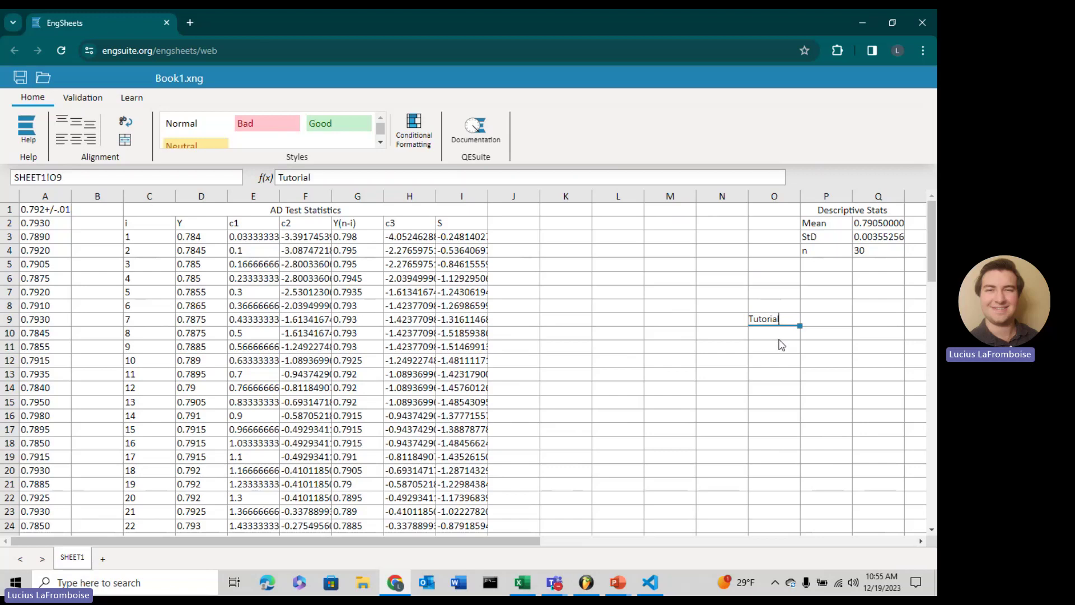
key("Tab")
type("AD")
key("Tab")
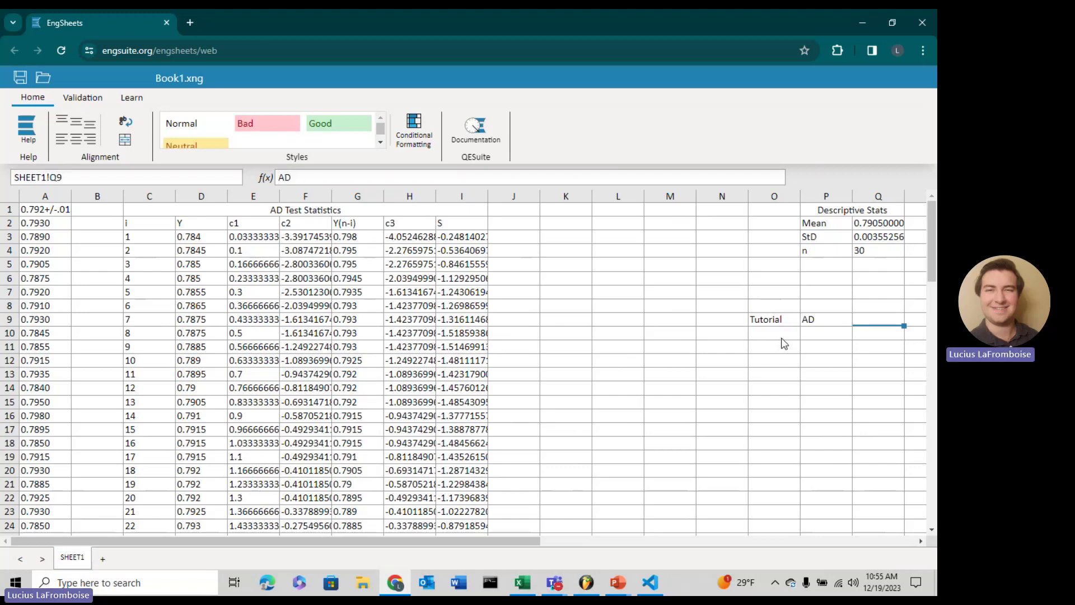
type("p")
key("Return")
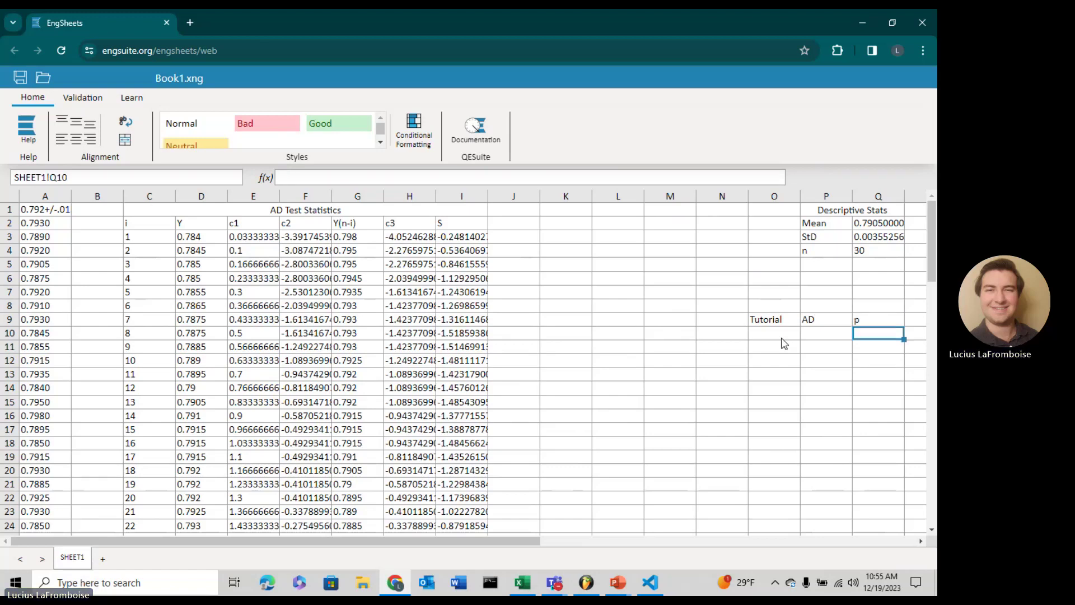
key("Left")
type("=")
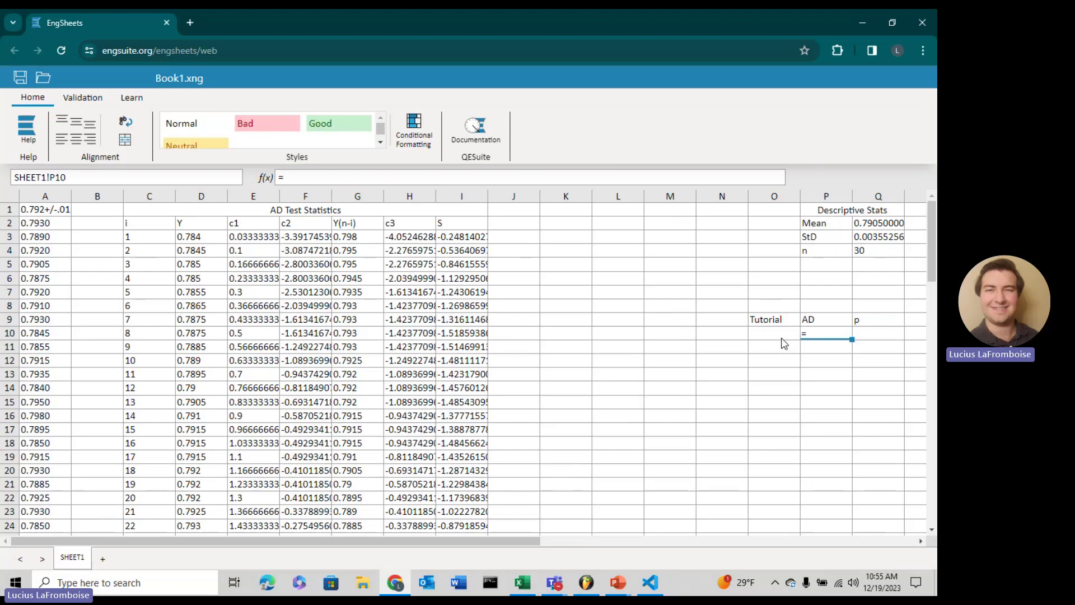
Finish P10 as =-Q4-SUM(I3:I32), giving an AD statistic of 0.53768516
type("-")
left_click(860, 256)
type("-SUM(")
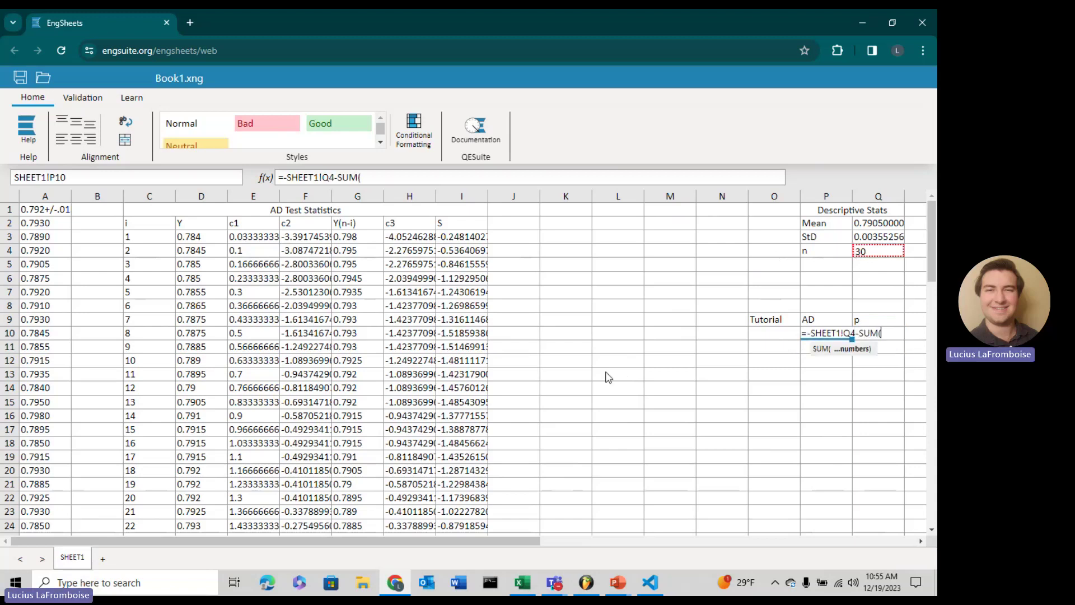
left_click(468, 236)
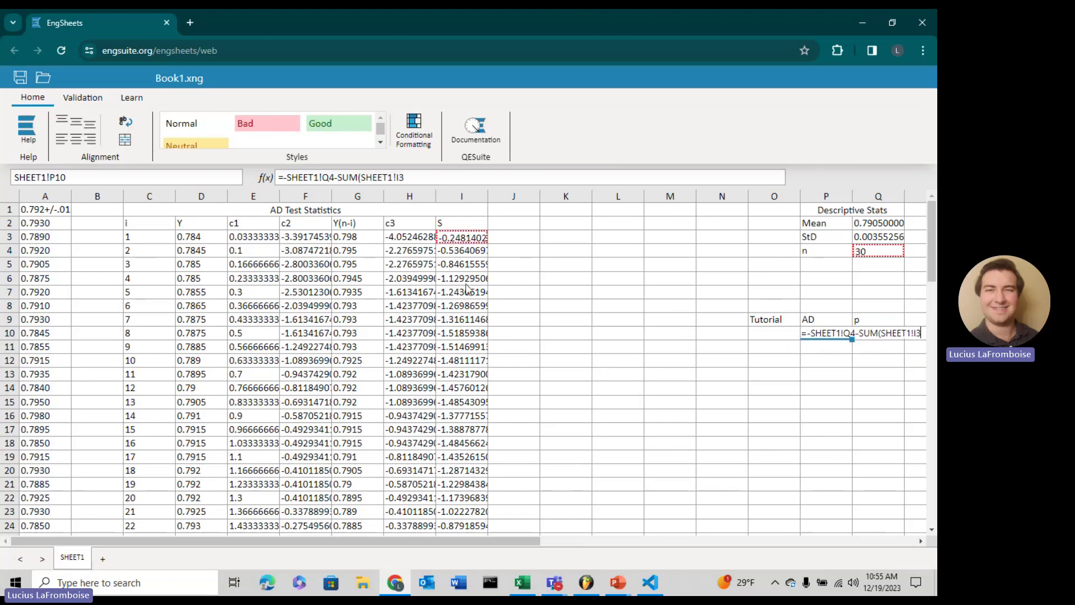
scroll(463, 392, "down", 6)
left_click(451, 375, "shift")
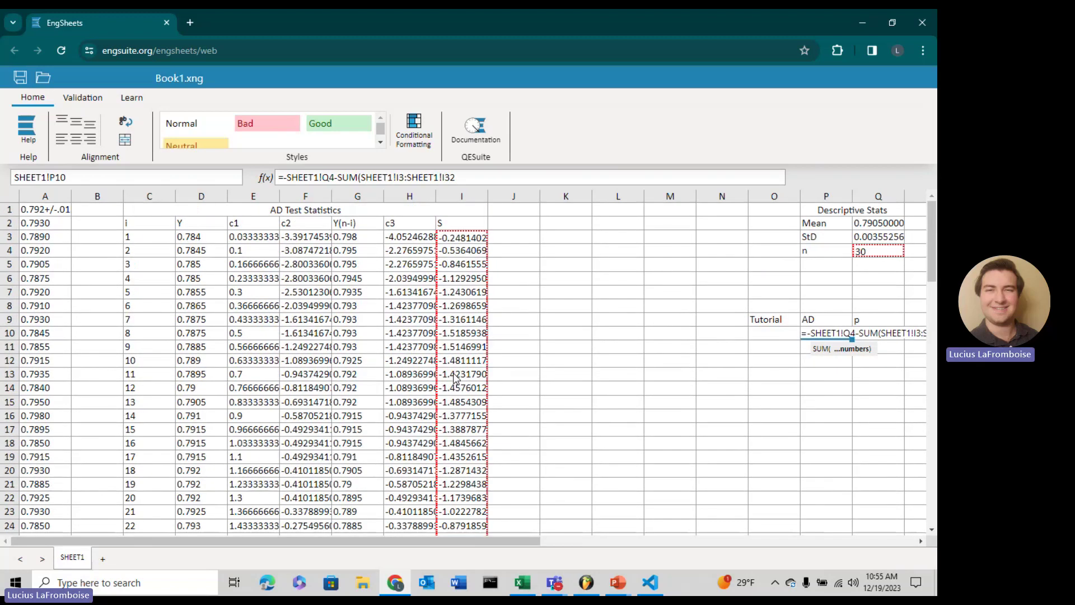
type(")")
key("Return")
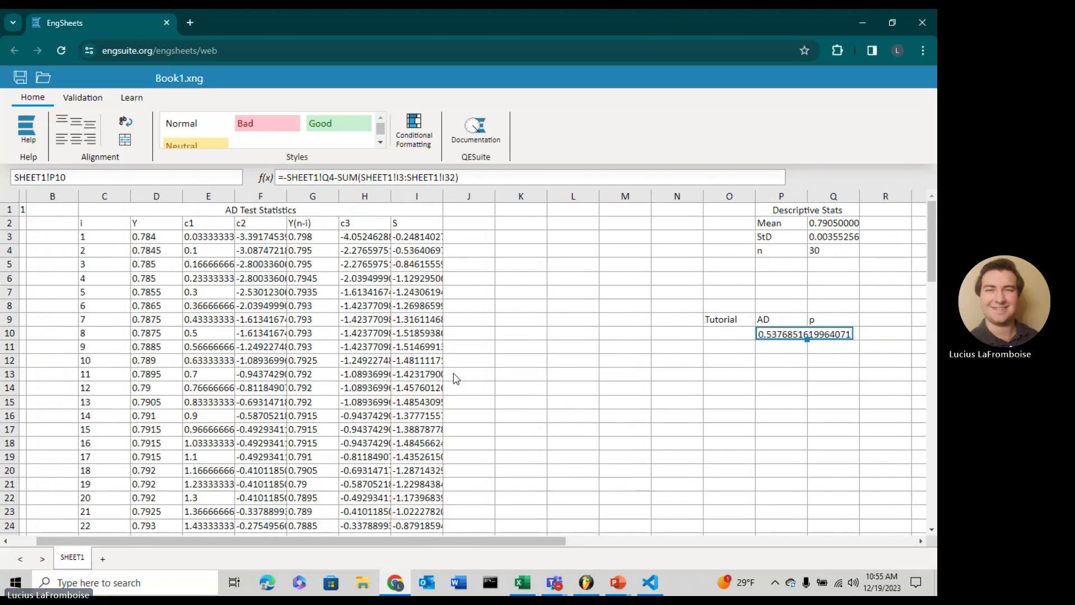
left_click(748, 389)
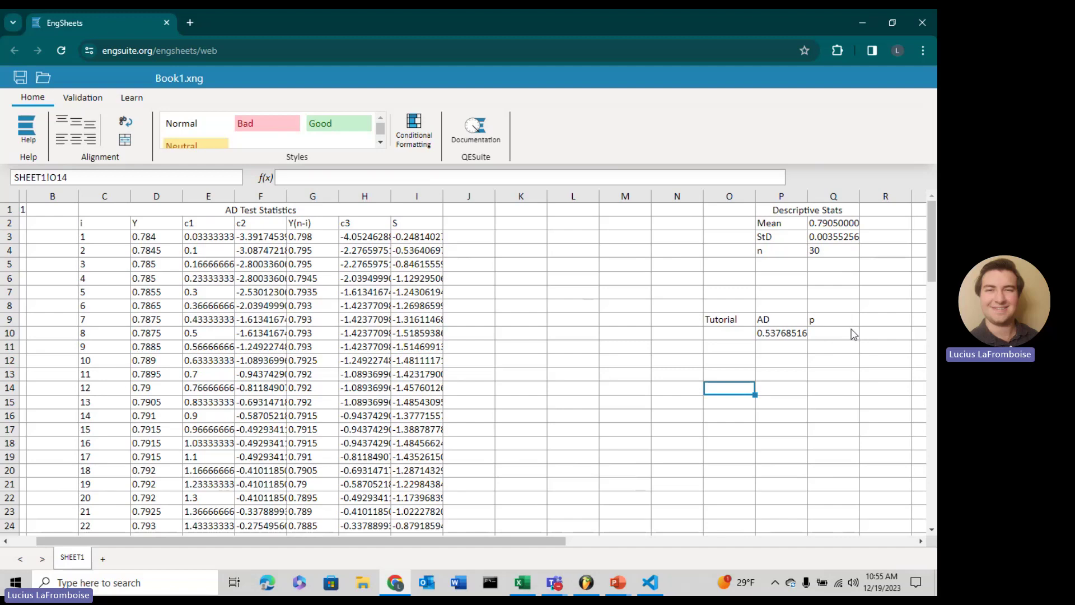
Add a 'p-value' heading in K1, merged and centred across K1:L1
left_click(541, 219)
type("p-value")
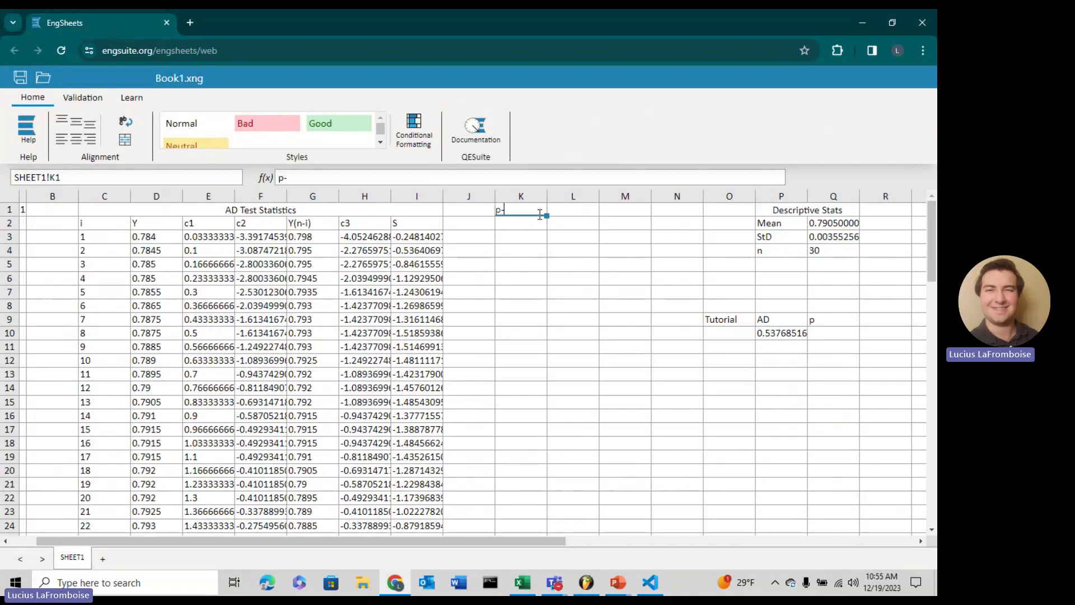
left_click(580, 216)
left_click(125, 139)
Label K2 'AD*' and enter =P10*(1+(.75/Q4)+(2.25/POWER(Q4,2))) in L2
left_click(519, 227)
type("AD*")
key("Tab")
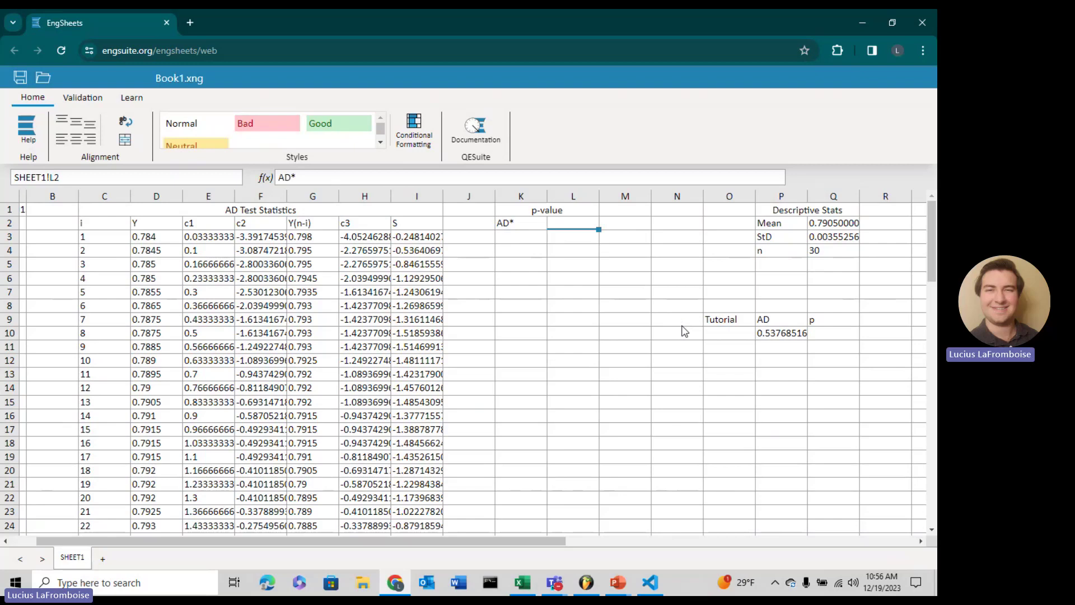
type("=")
left_click(768, 338)
type("*(1+")
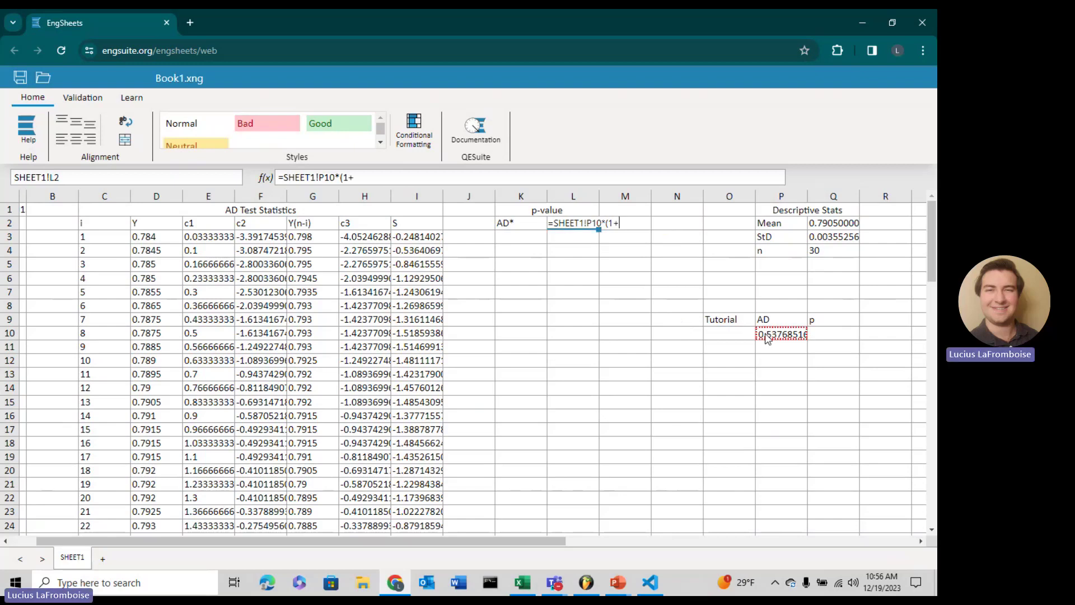
type("(.75/")
left_click(817, 254)
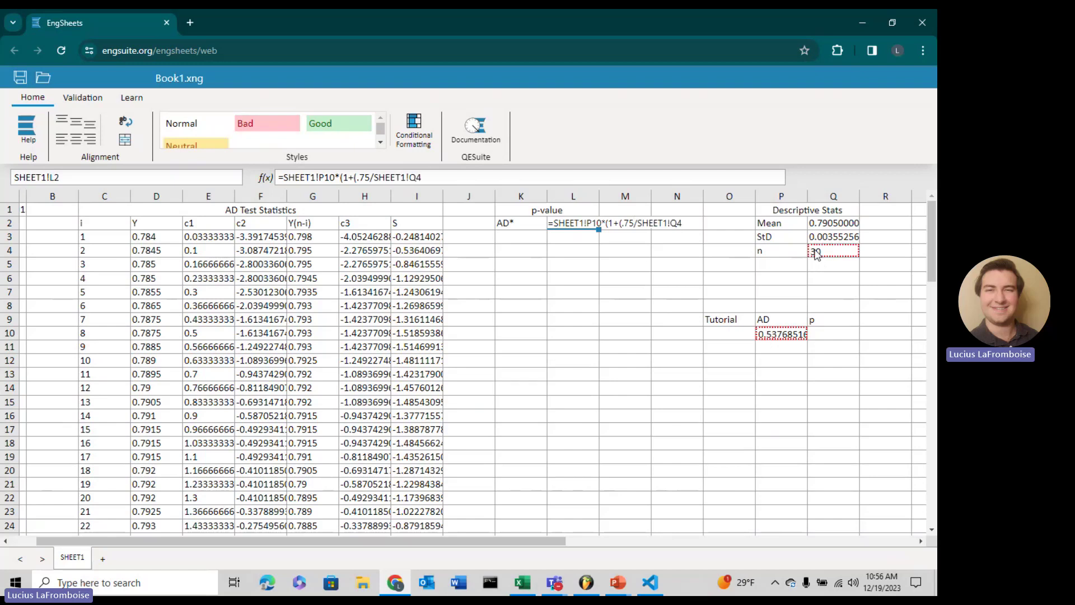
type(")+(2.25/POWER(")
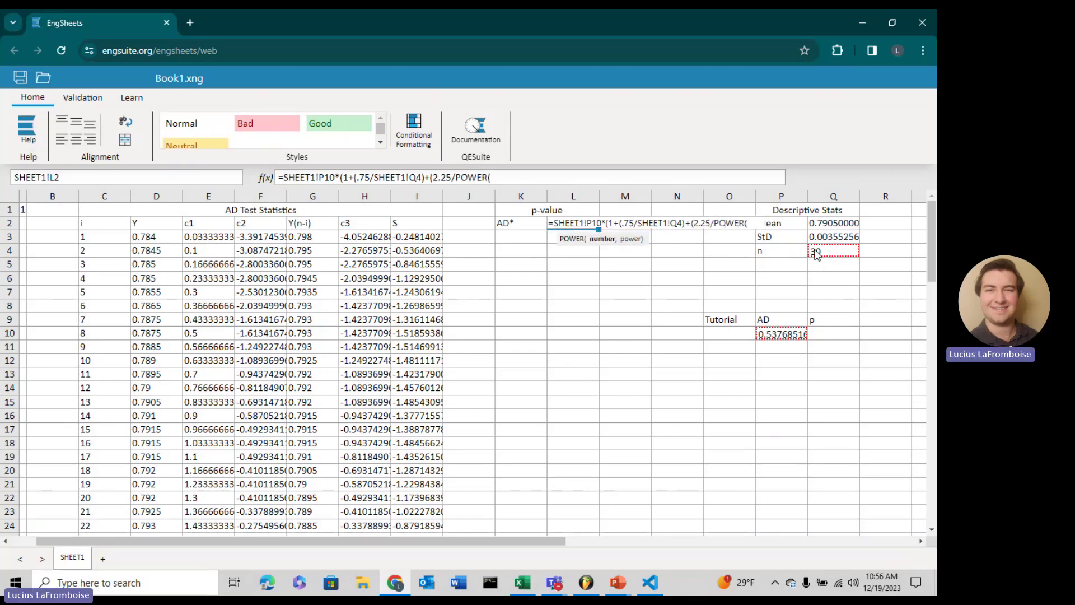
left_click(824, 256)
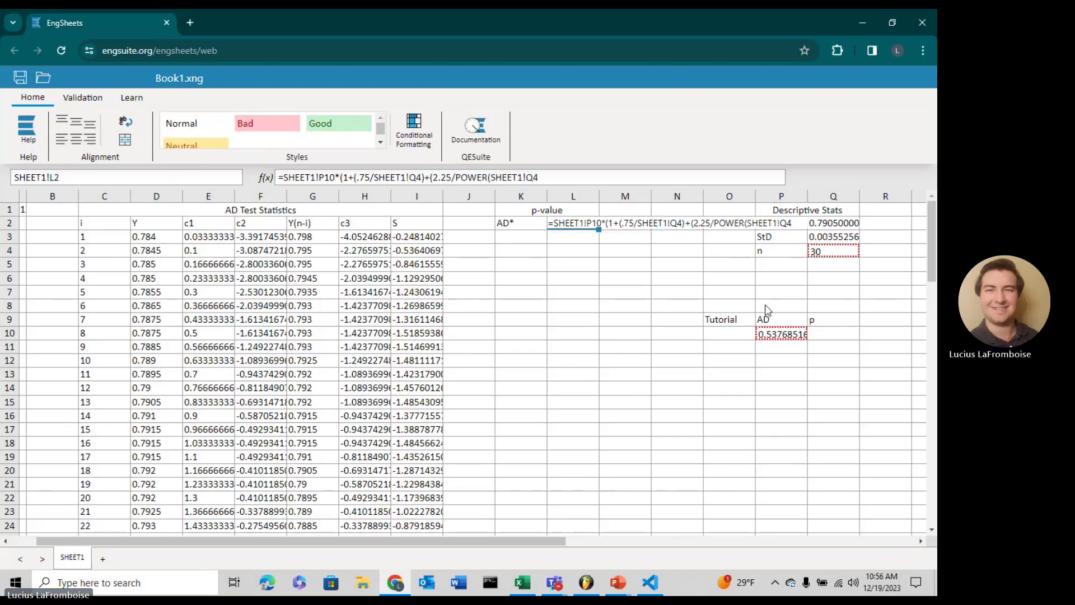
type(",2)))")
key("Return")
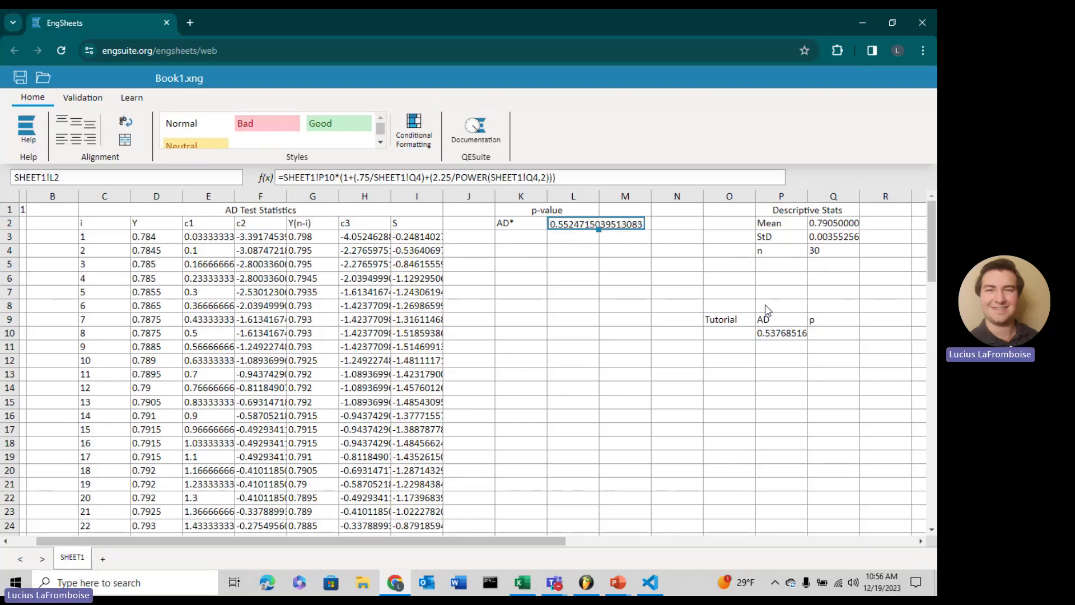
Type the labels Condition and p-value in K3:L3, and 'AD* >= .6' in K4
left_click(572, 279)
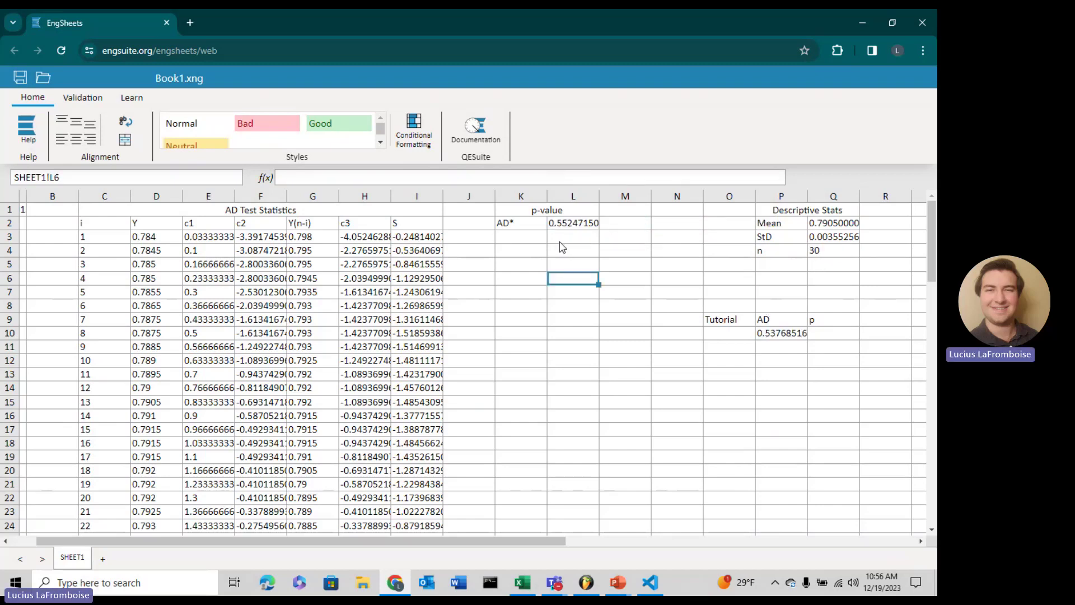
left_click(534, 243)
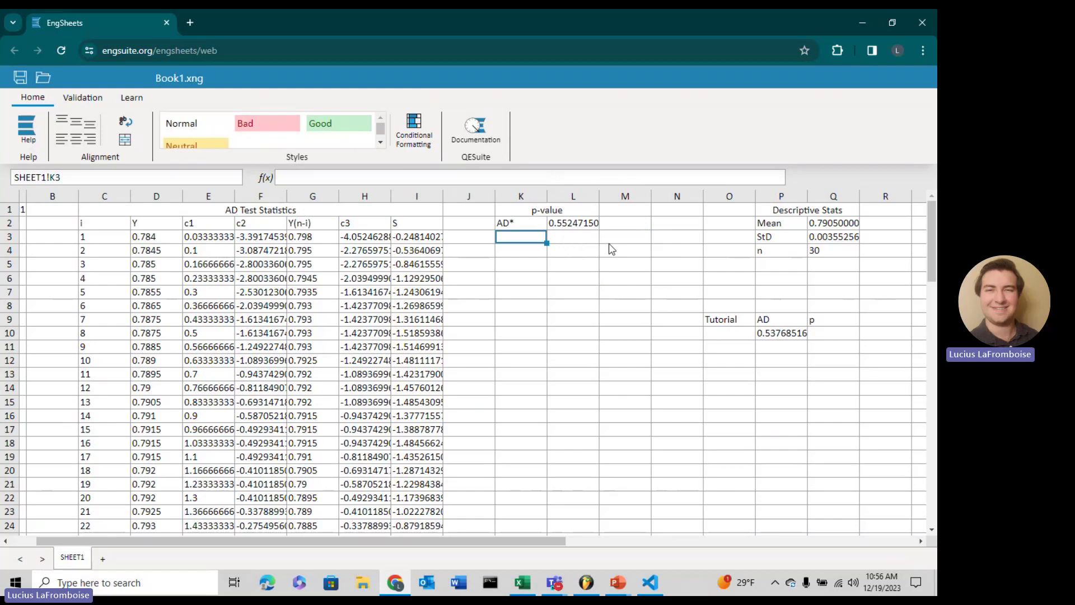
type("Condition")
key("Tab")
type("p-value")
key("Return")
key("Left")
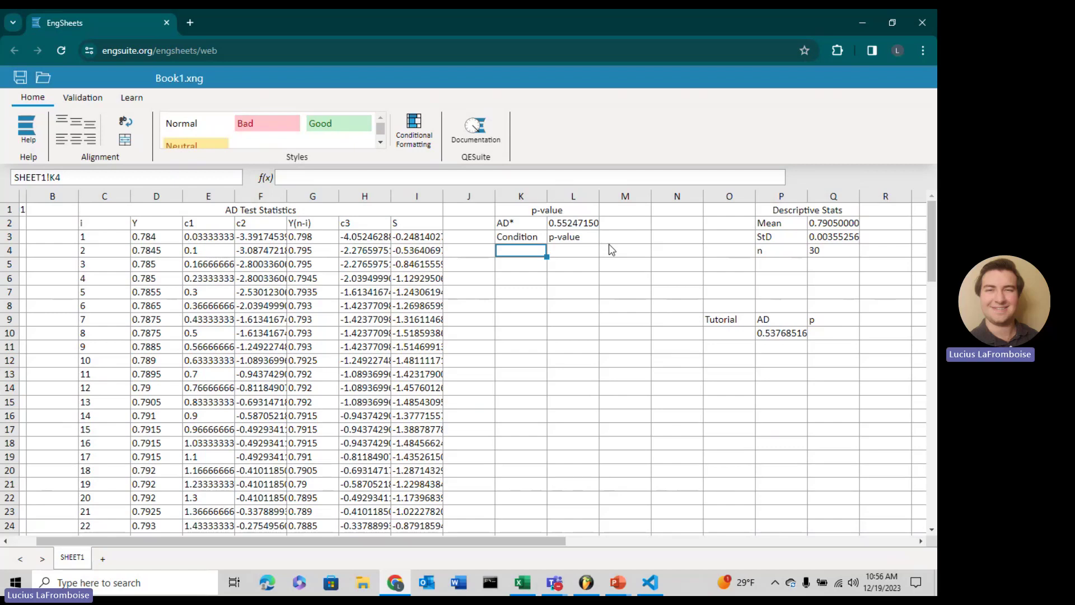
type("AD* >= .6")
key("Tab")
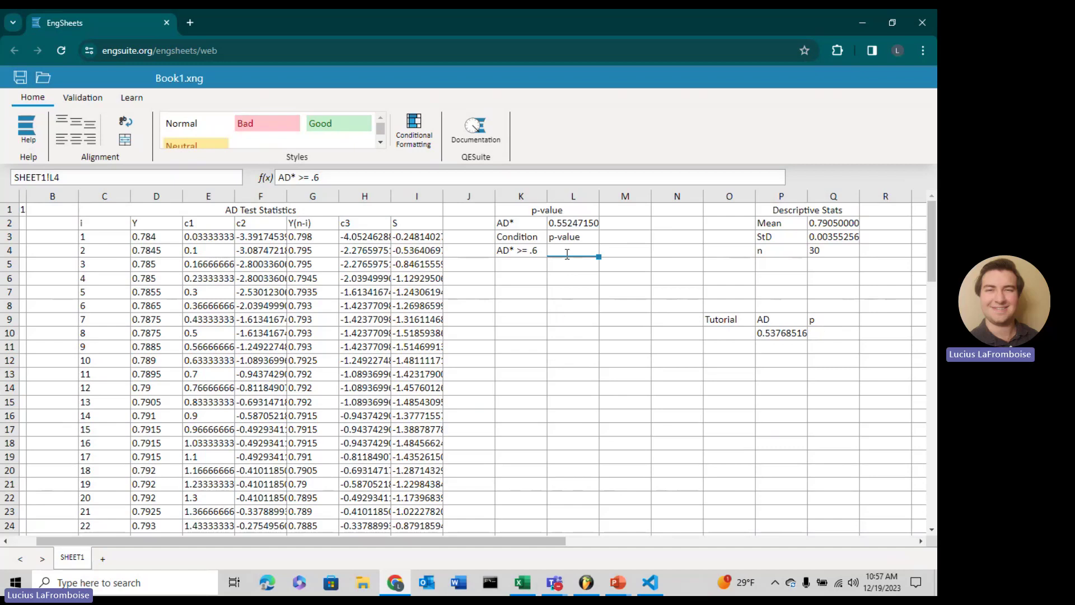
Enter =EXP(1.2937-5.709*L2+.0186*POWER(L2,2)) in L4, giving 0.15650260
type("=EXP(")
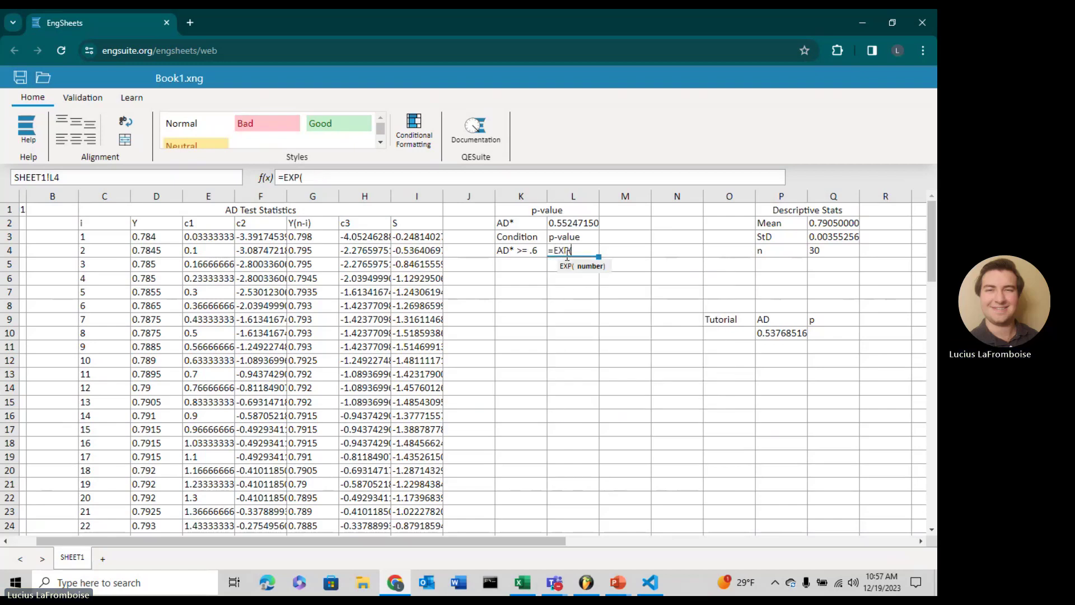
type("1.")
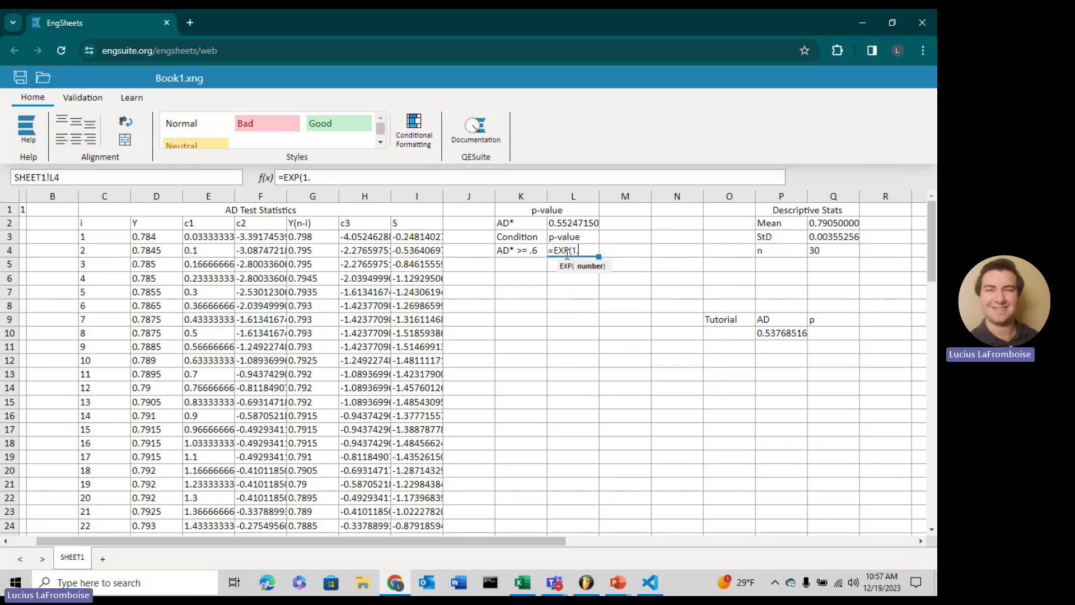
type("2937-5")
type(".709*")
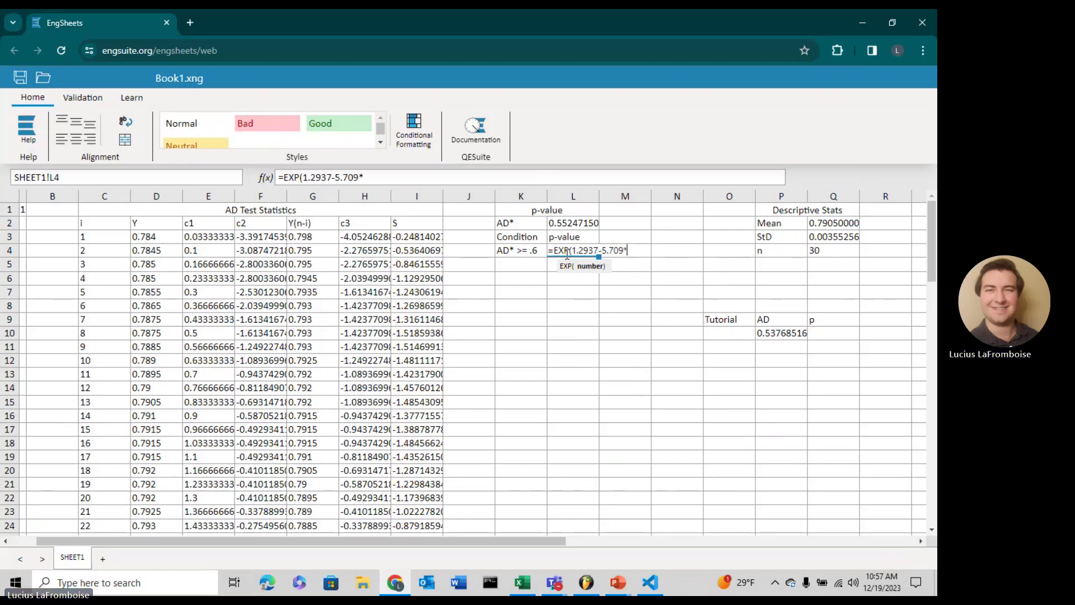
left_click(571, 224)
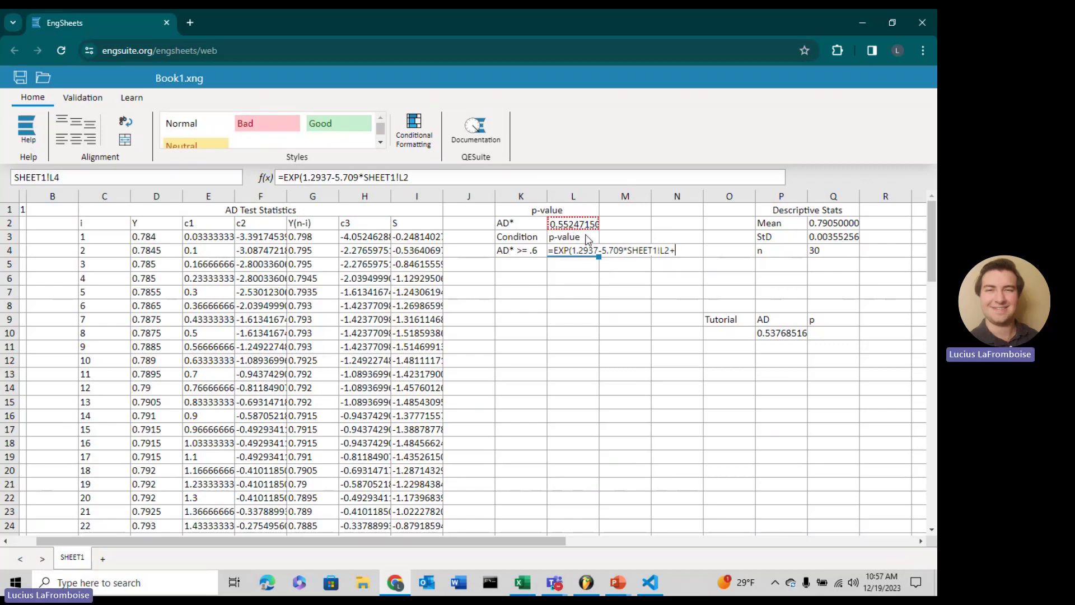
type("+.0186")
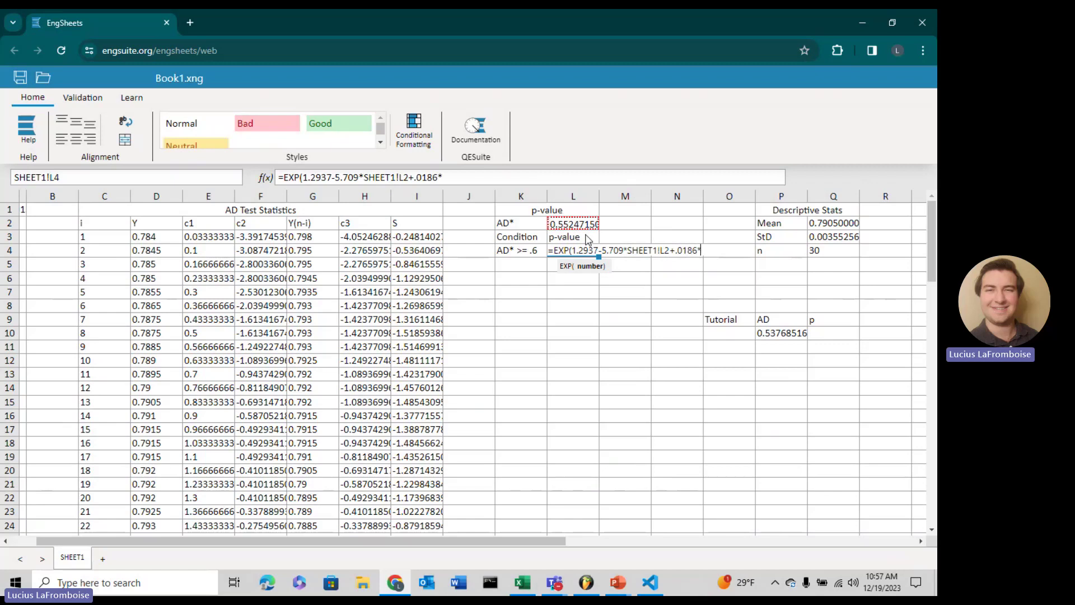
type("*POWER(")
left_click(566, 225)
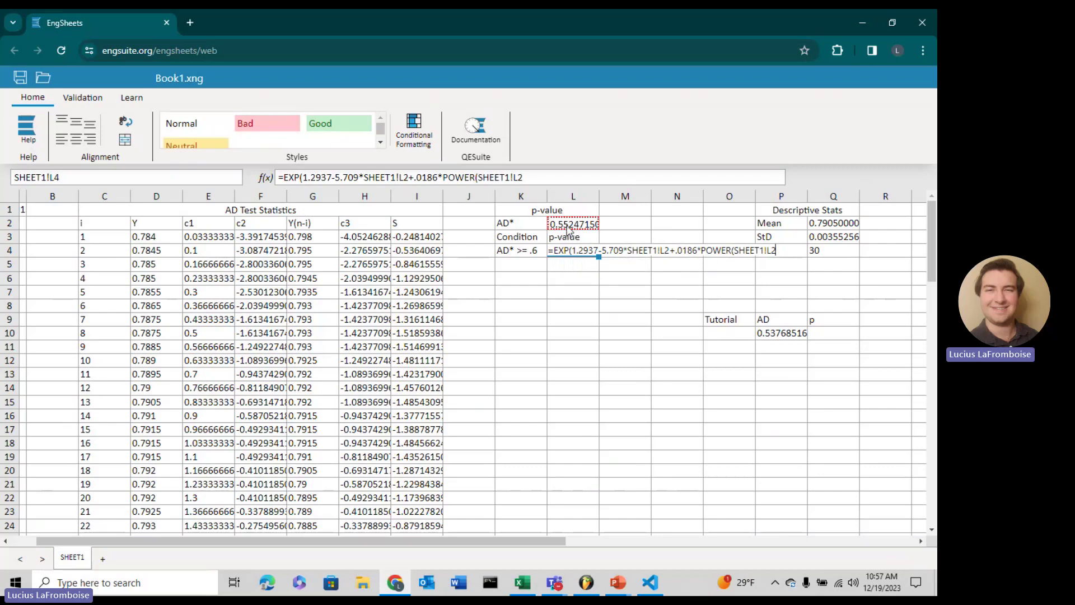
type(",2")
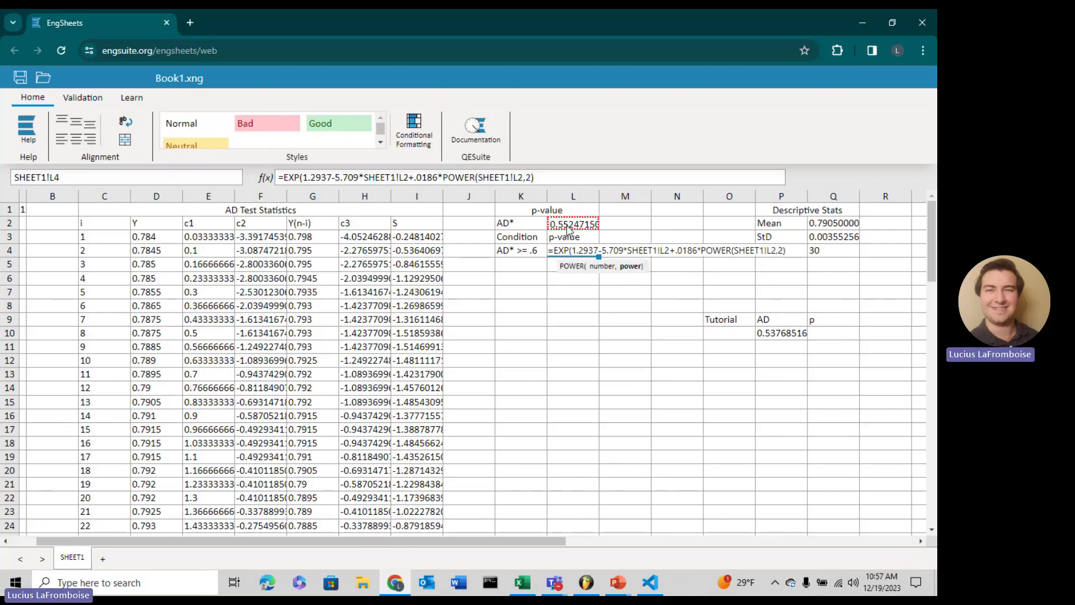
type(")")
key("Return")
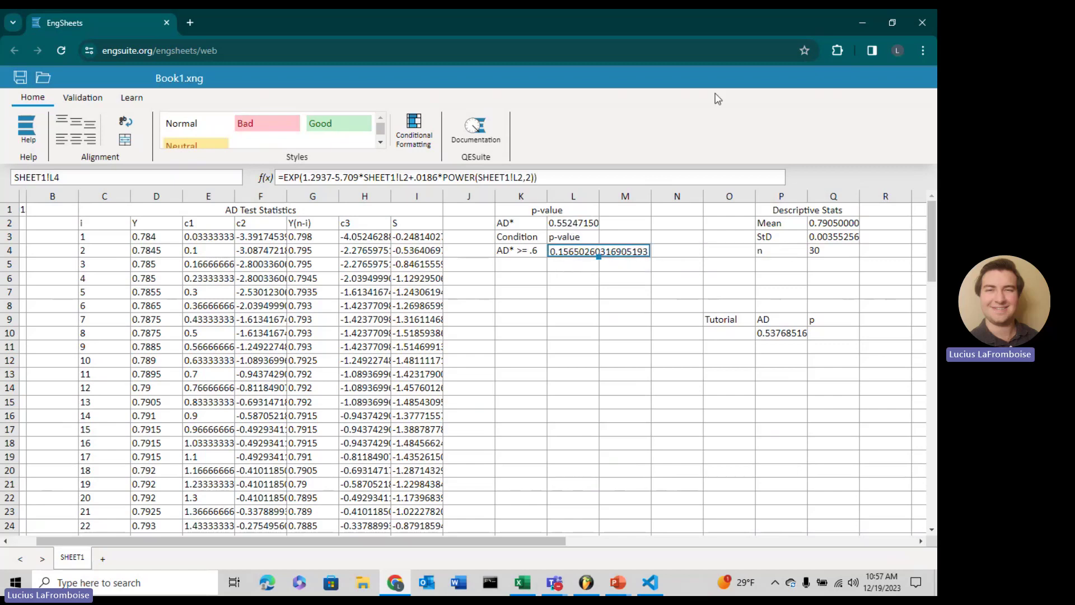
left_click(529, 269)
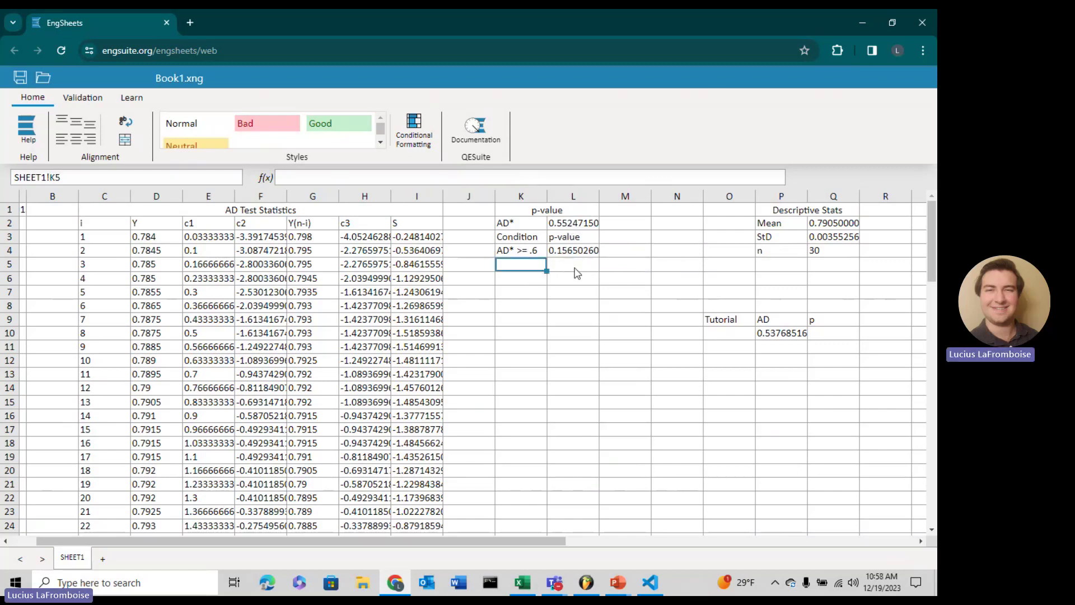
Enter the condition '.34 <= AD* < .6' in K5
type("34")
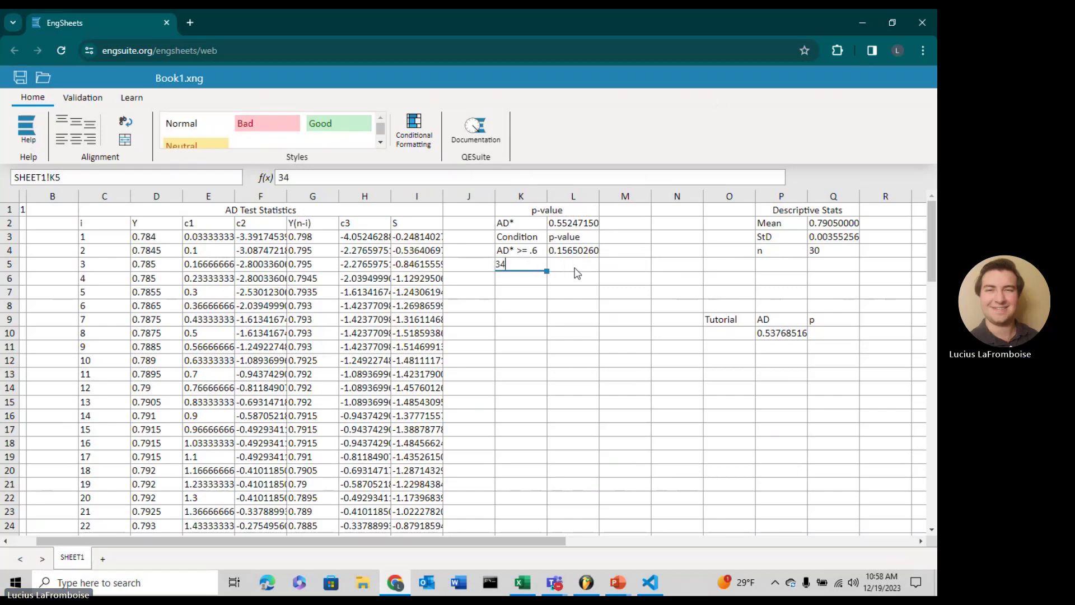
key("BackSpace")
key("BackSpace")
type(".34 < ")
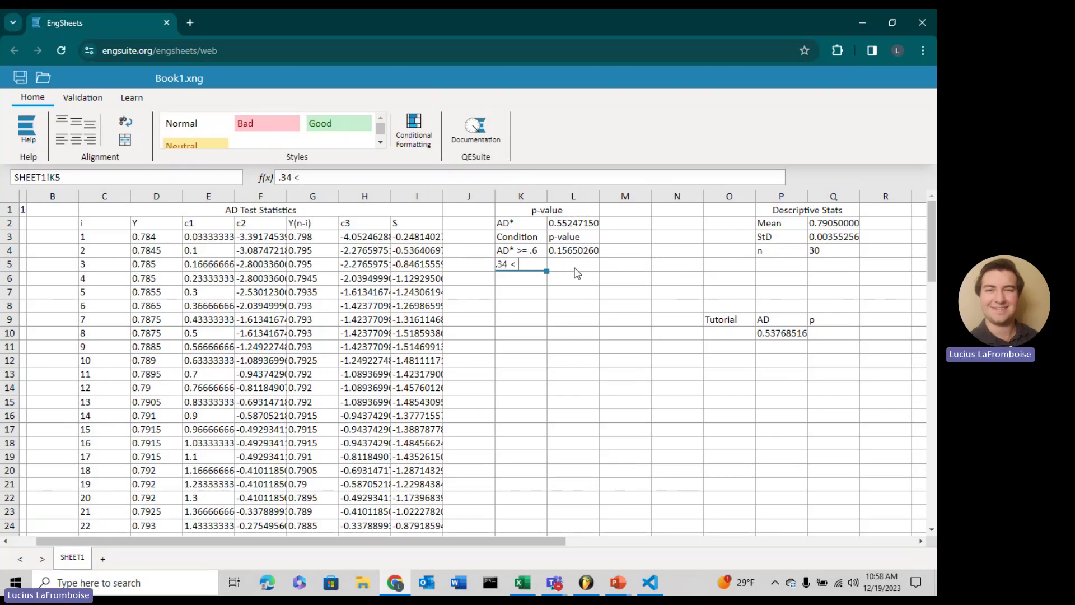
type("AD*")
key("Left")
key("Left")
key("Left")
key("Left")
type("=")
key("End")
type("< .6")
Enter =EXP(.9177-4.279*L2-1.38*POWER(L2,2)) in L5, giving 0.15450393
left_click(576, 268)
type("=")
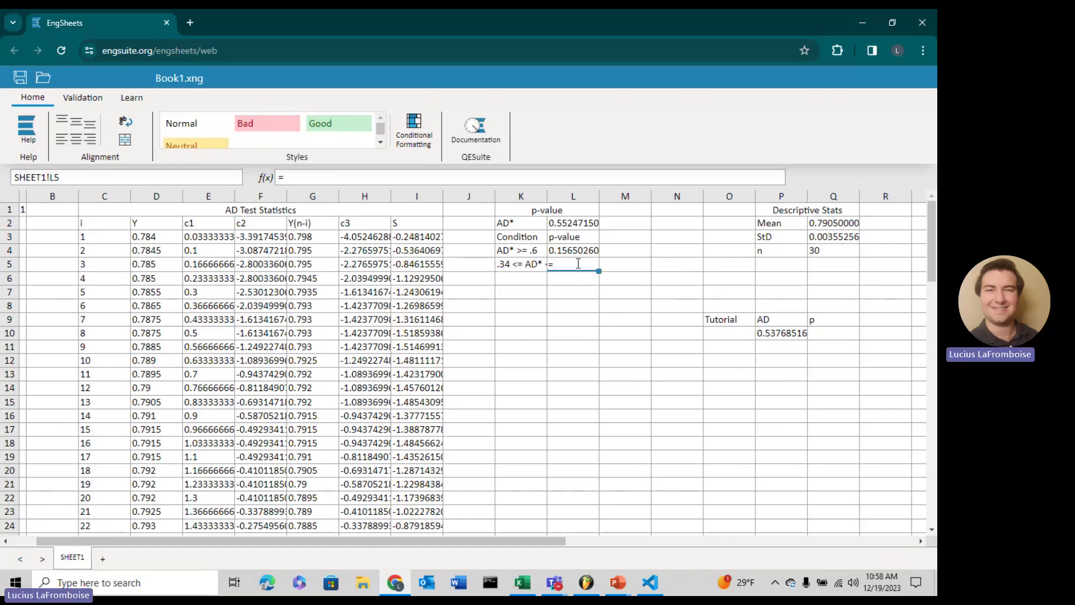
type("EXP(.9177")
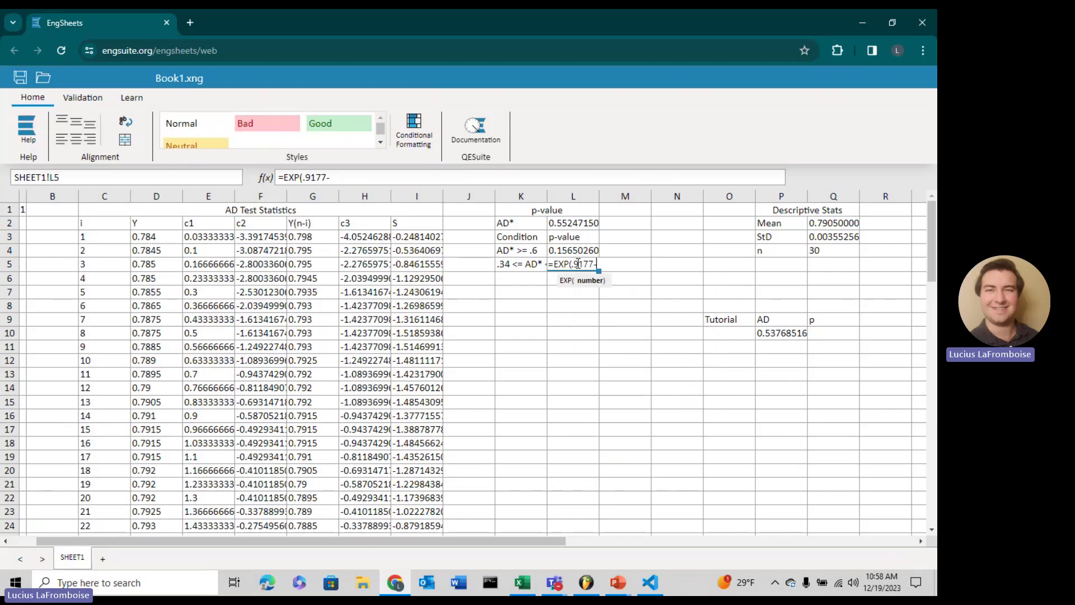
type("-4.279*")
left_click(574, 224)
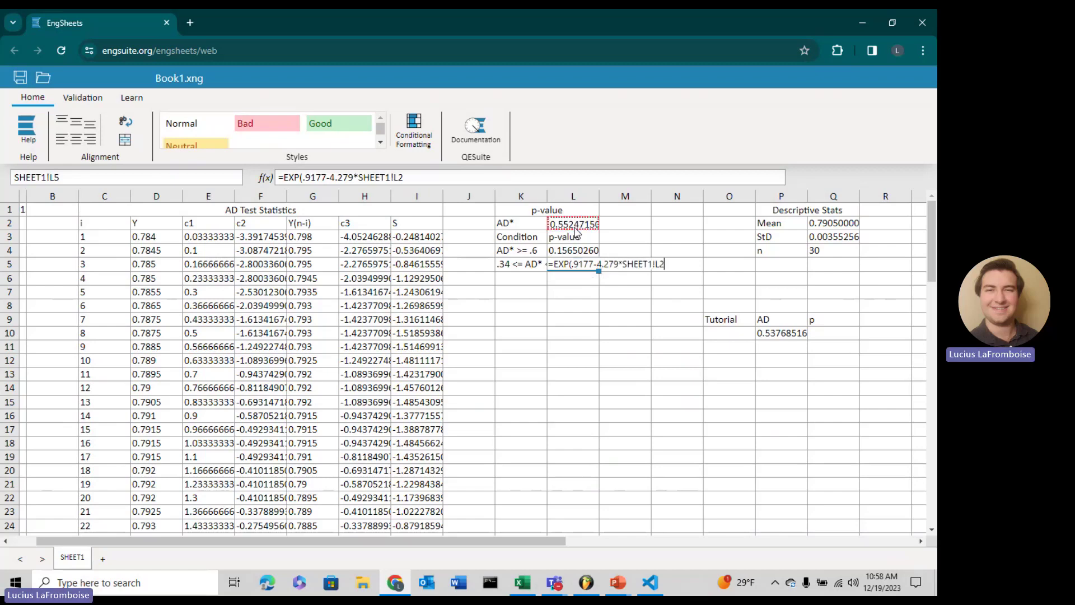
type("-")
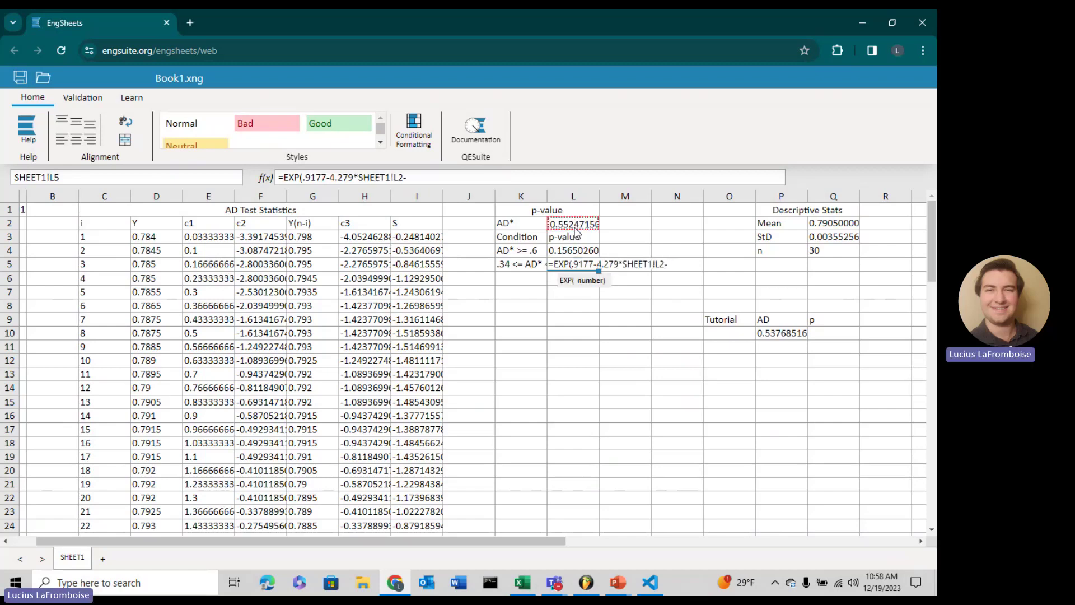
type("1.38*POWER(")
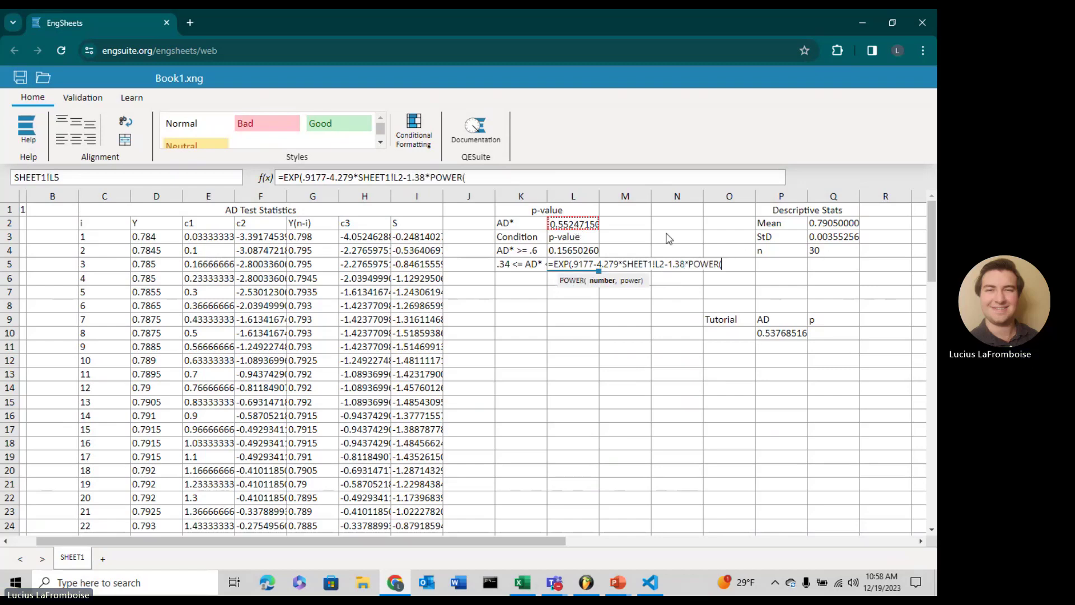
left_click(588, 230)
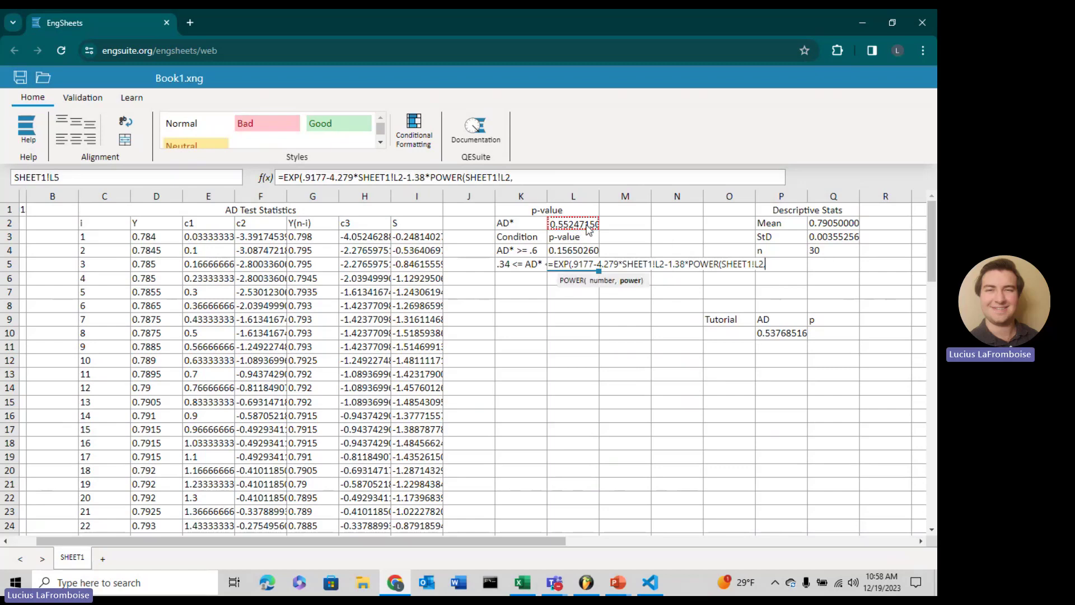
type(",2))")
key("Return")
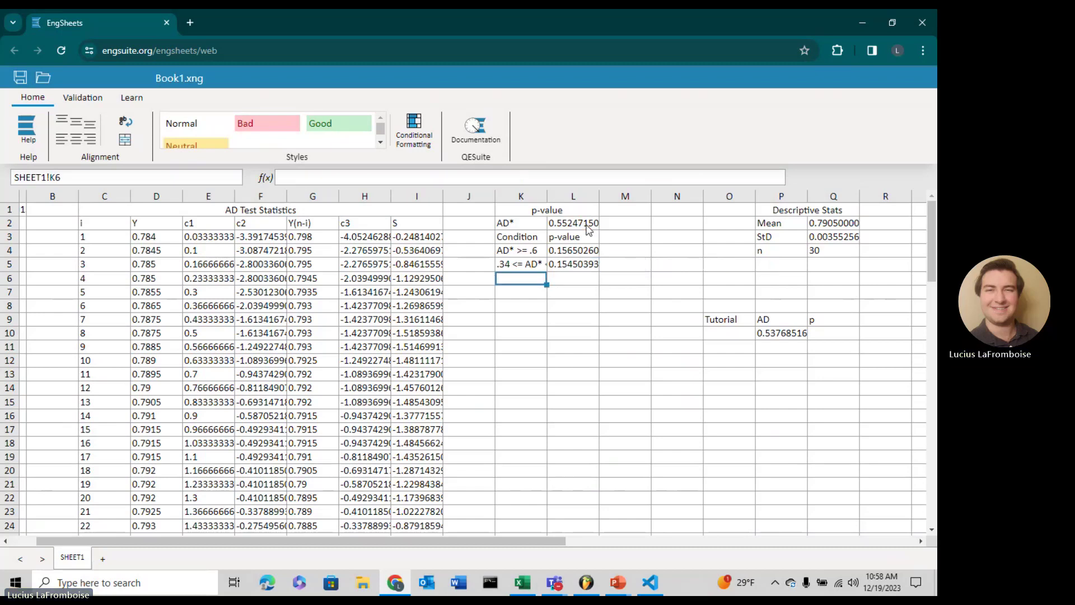
Enter the condition '.2 < AD* < .34' in K6
type("2 < AD* <")
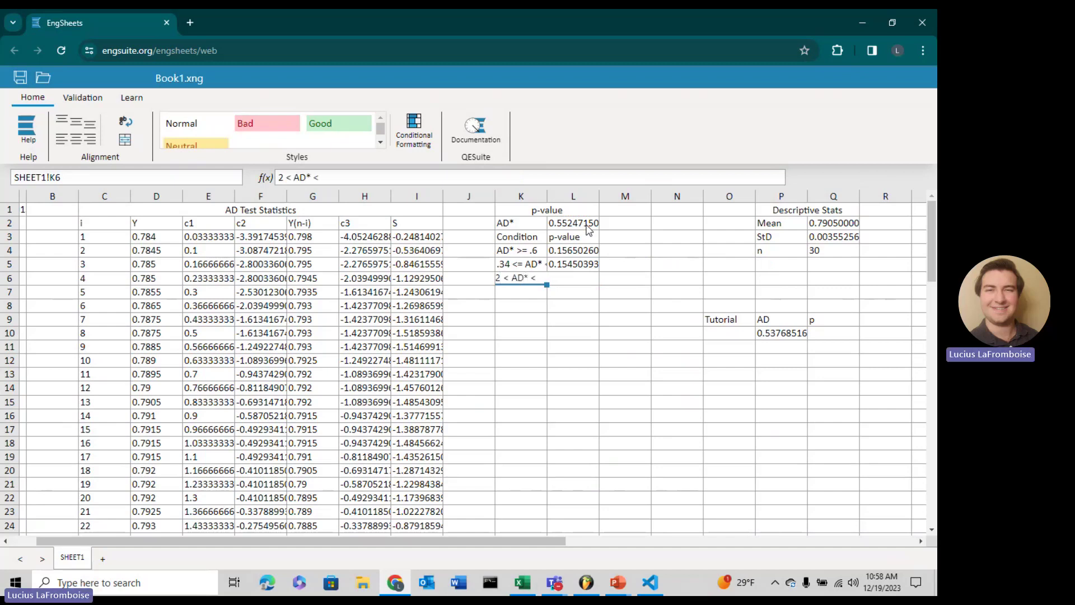
type(" .34")
left_click(497, 278)
type(".")
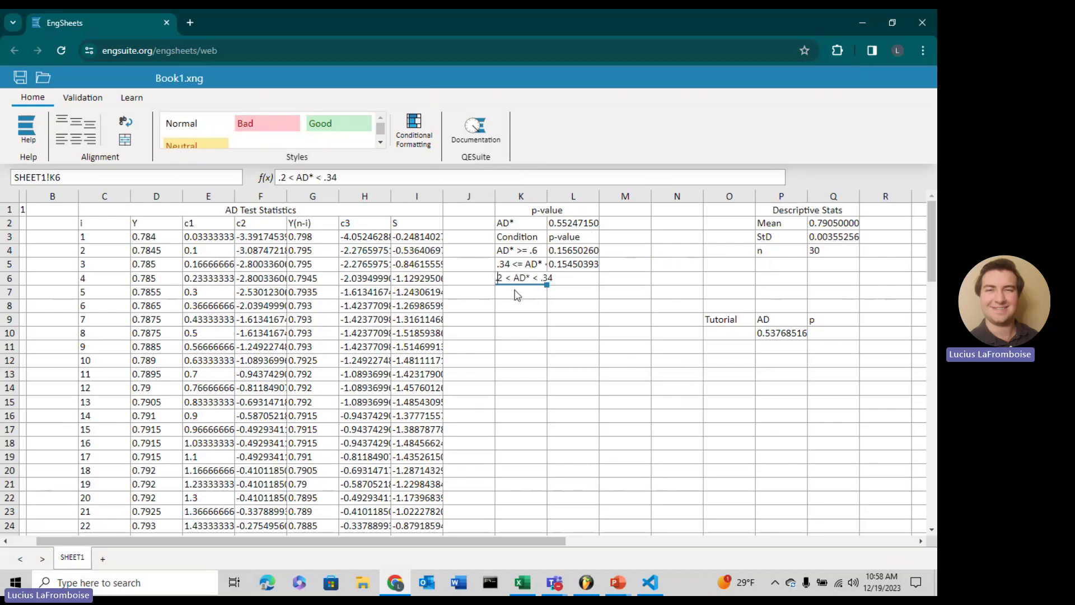
Enter =1-EXP(-8.318+42.796*L2-59.938*POWER(L2,2)) in L6, giving 0.94864491
left_click(588, 284)
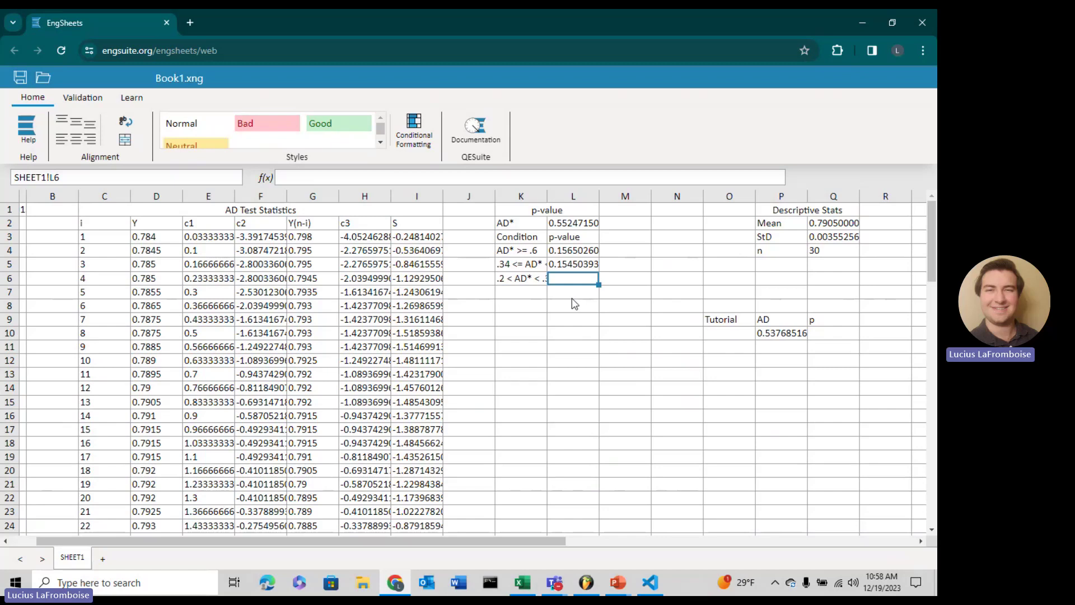
type("=1-EXP(")
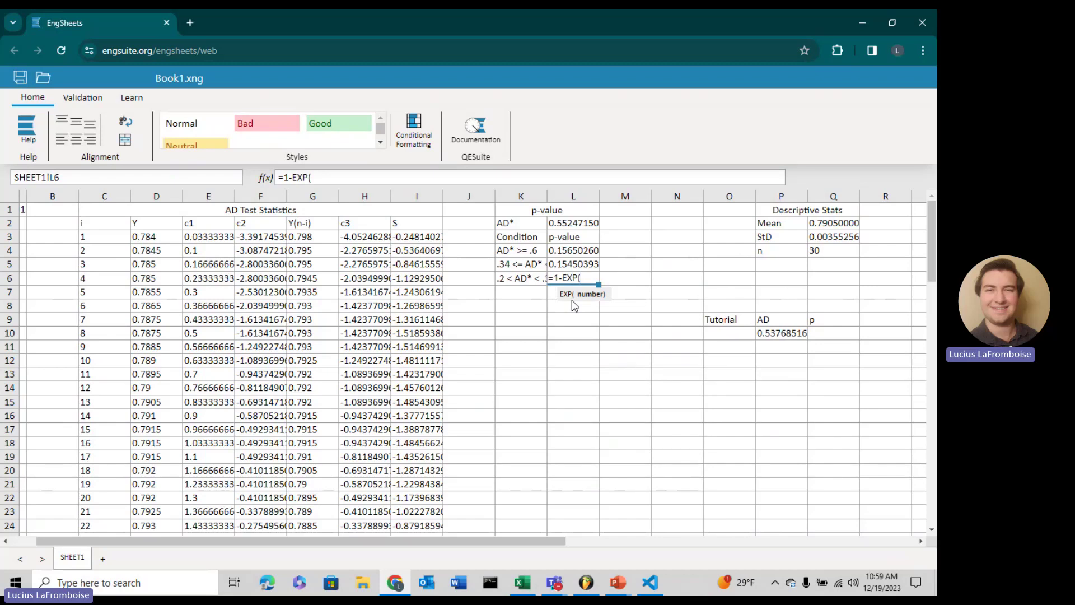
type("-8.318+42.796*")
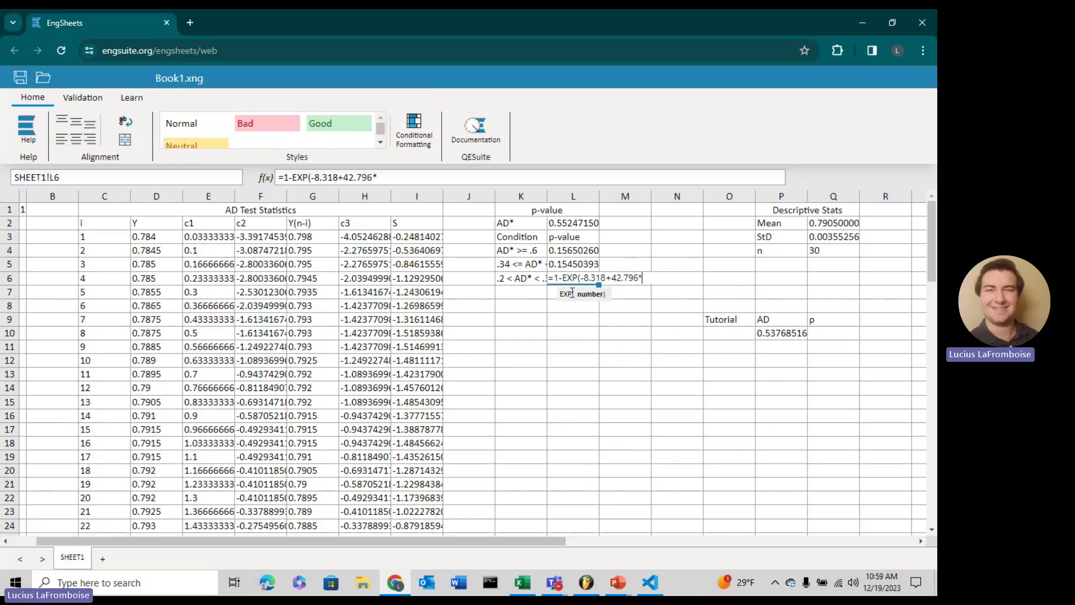
left_click(571, 225)
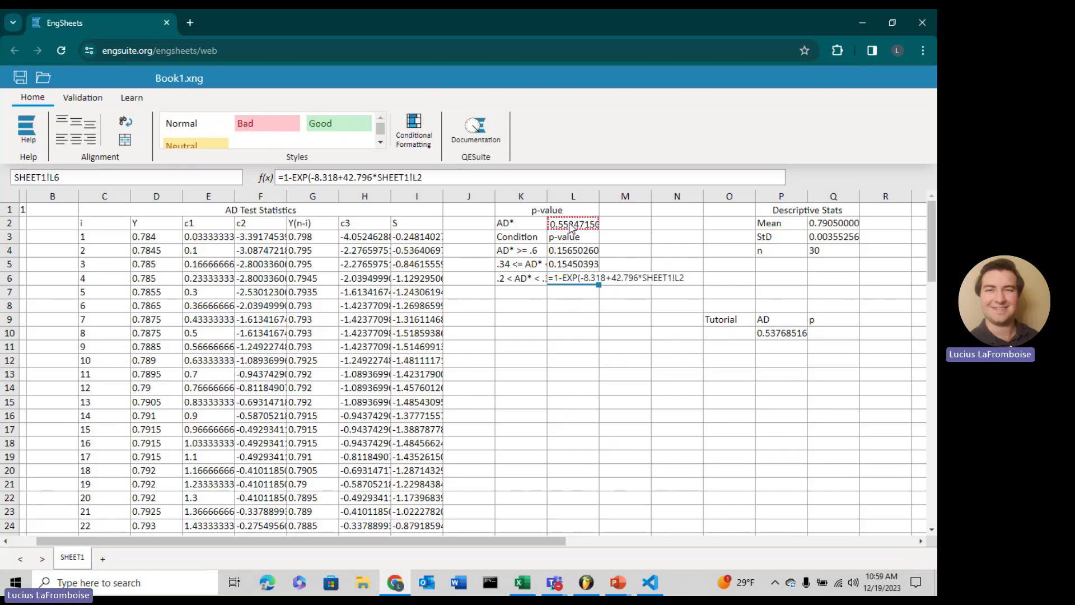
type("-59")
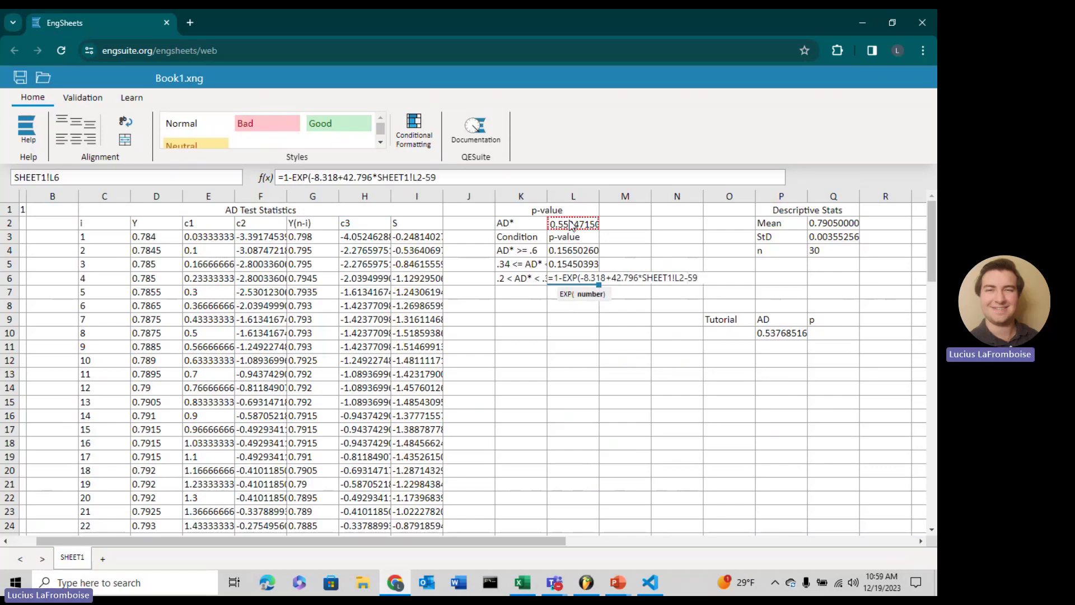
type(".938")
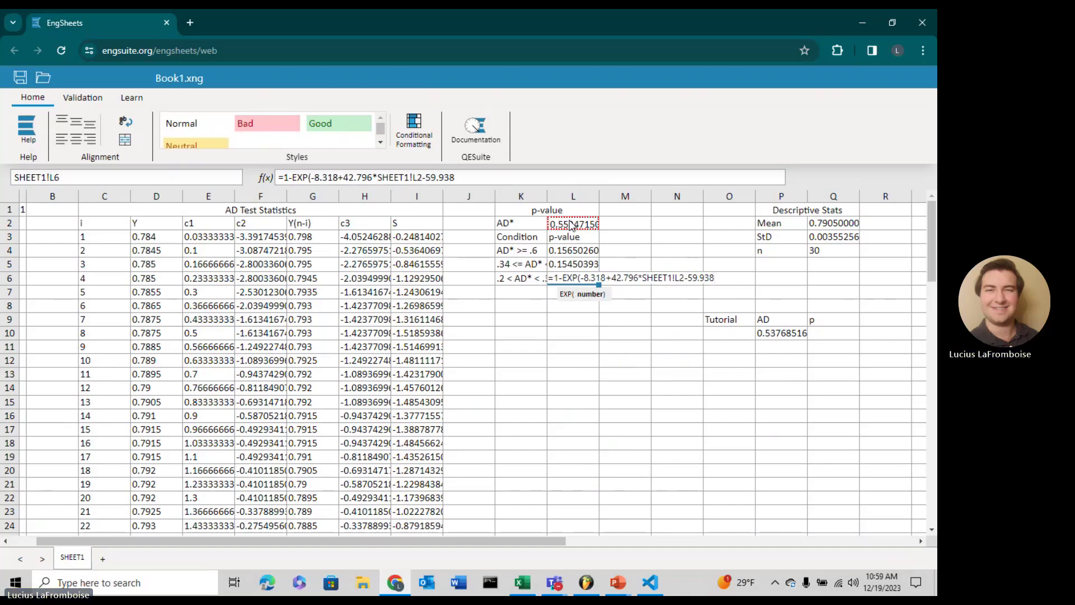
type("*POWER(")
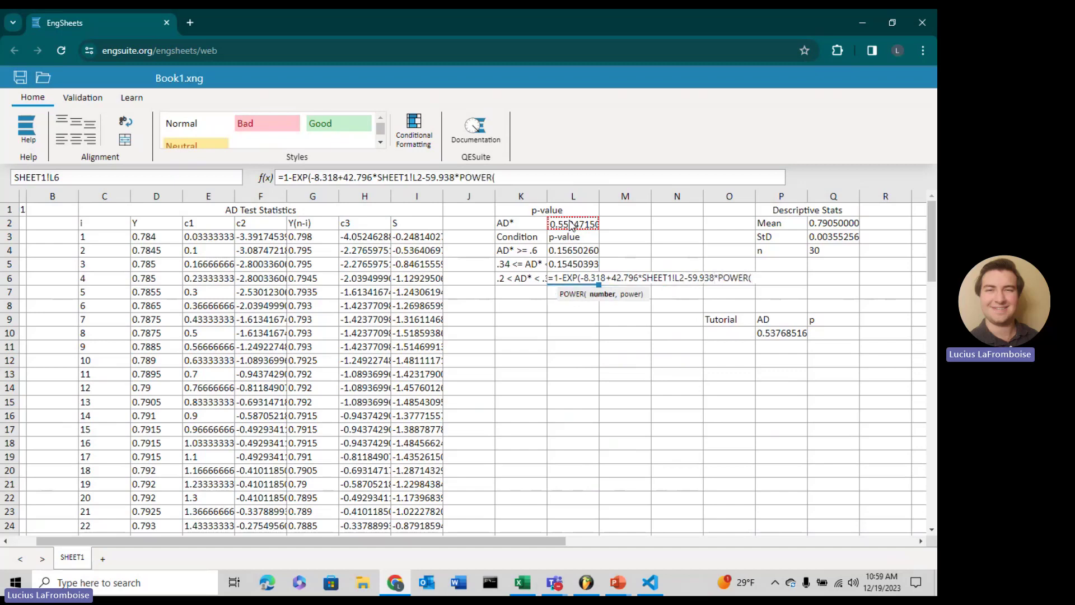
left_click(571, 224)
type(",2")
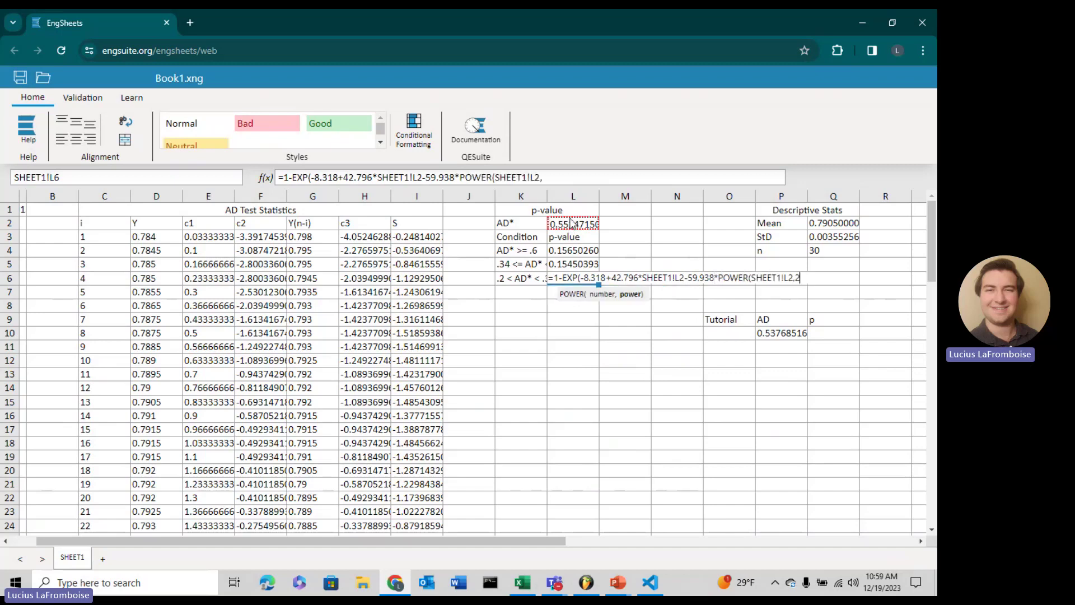
type("))")
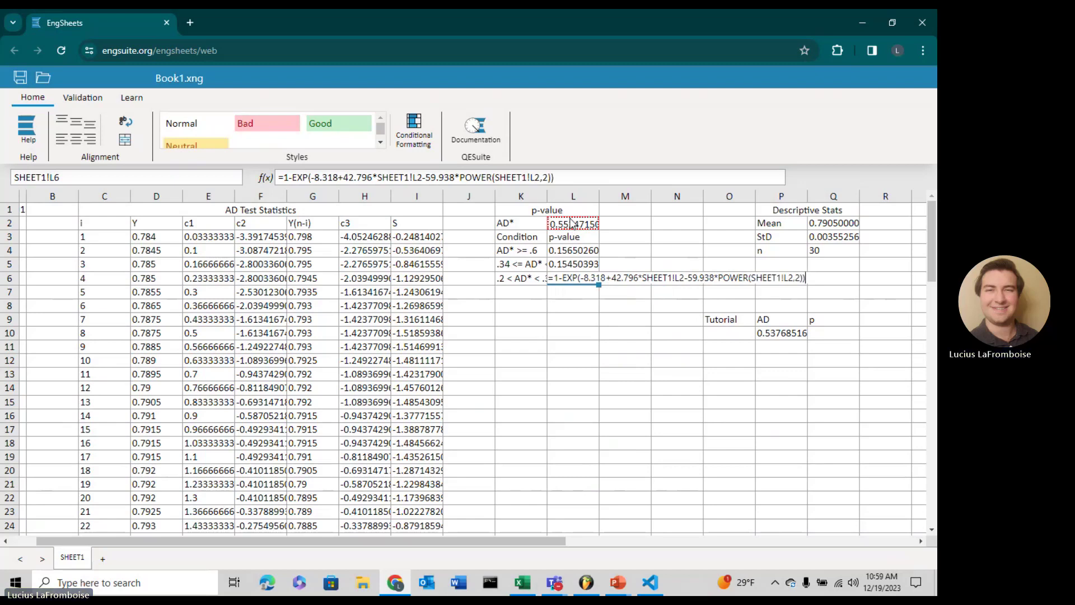
key("Return")
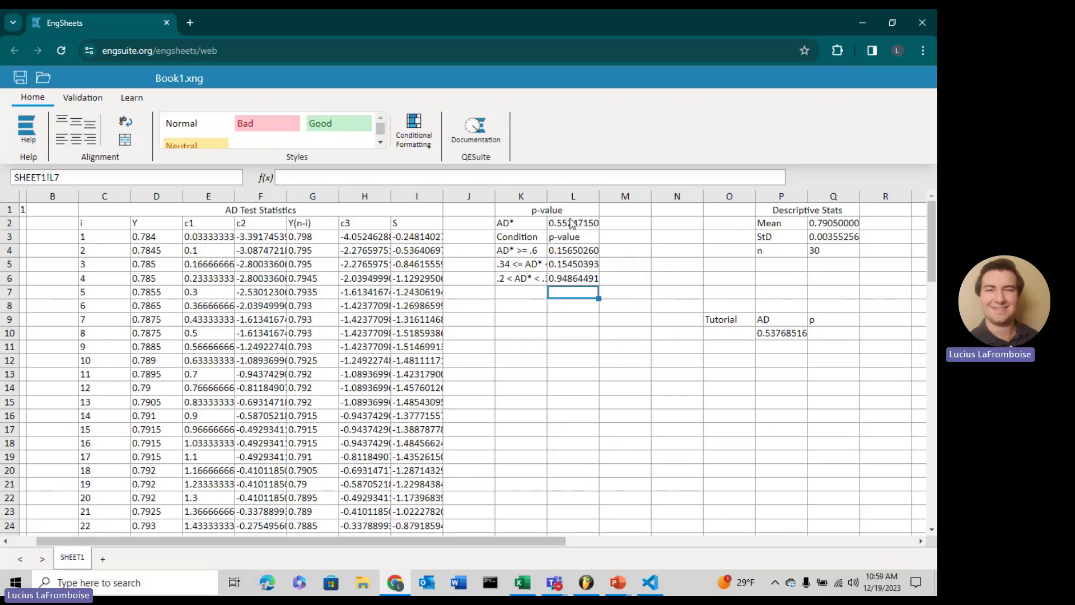
key("Left")
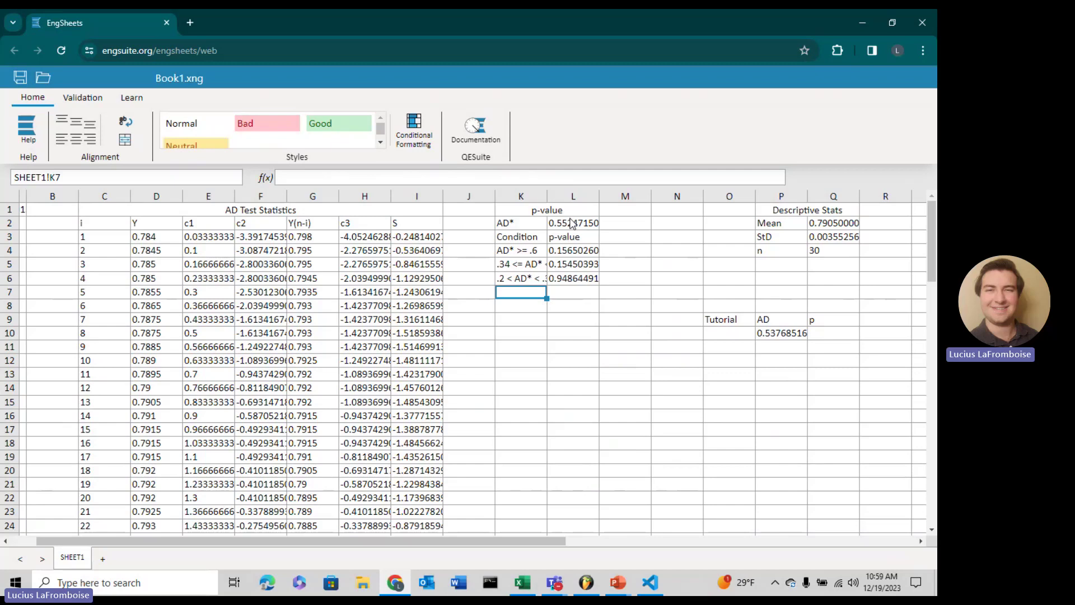
Enter 'AD* <= .2' in K7 and =1-EXP(-13.436+101.14*L2-223.73*POWER(L2,2)) in L7, returning 1
type("AD* <= .2")
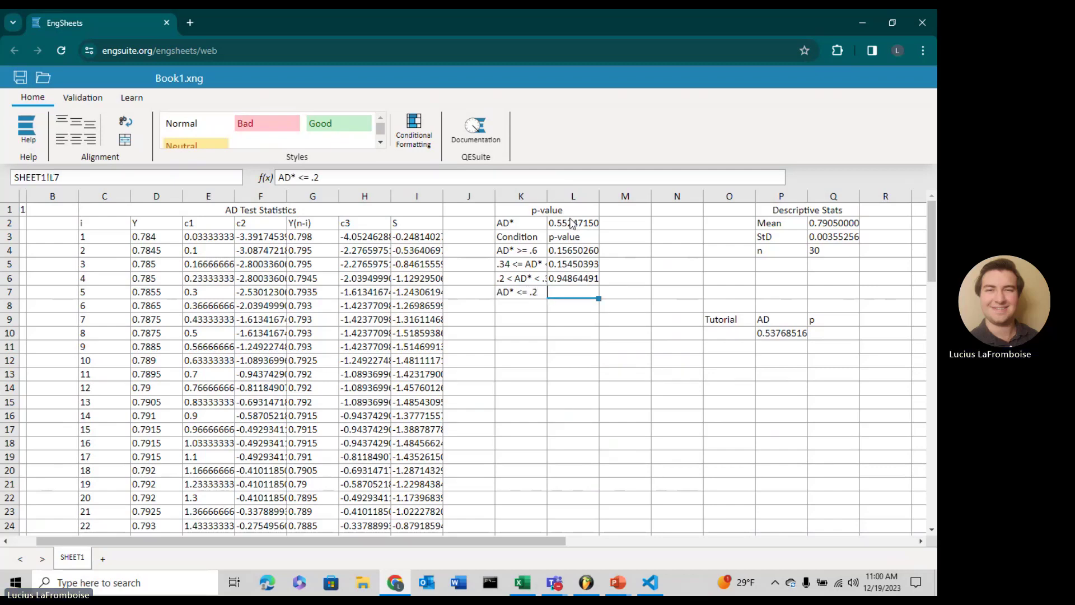
key("Tab")
type("=1-EXP(")
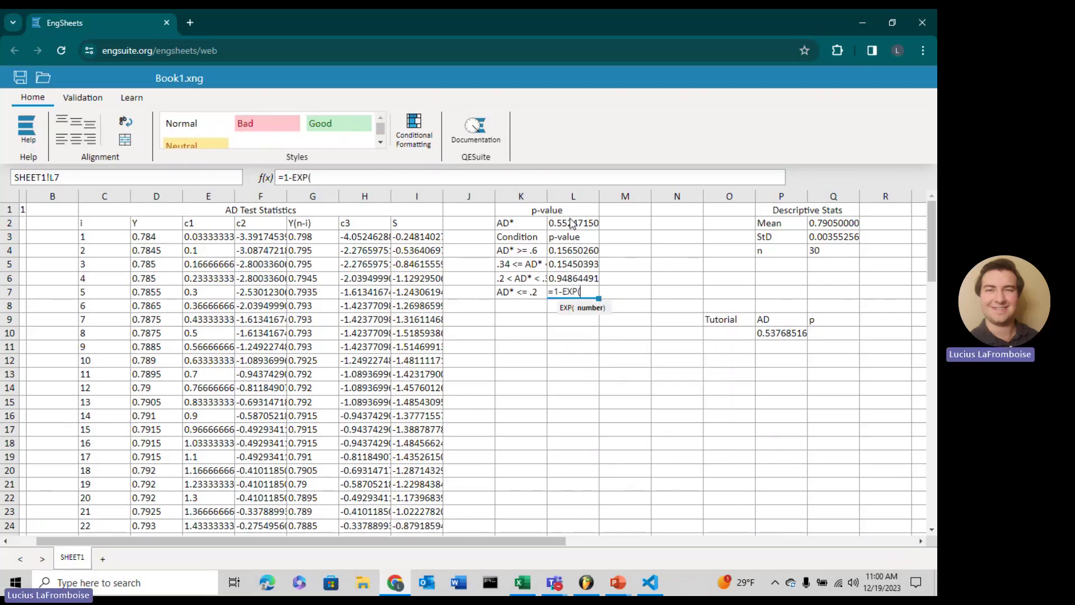
type("-13.436+101")
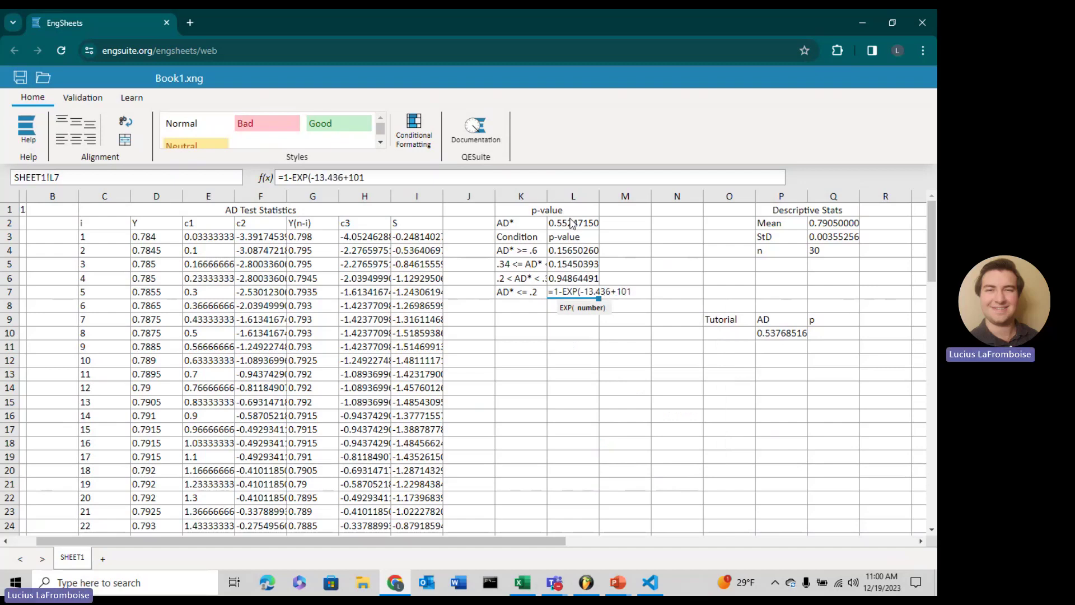
type(".14*")
left_click(572, 226)
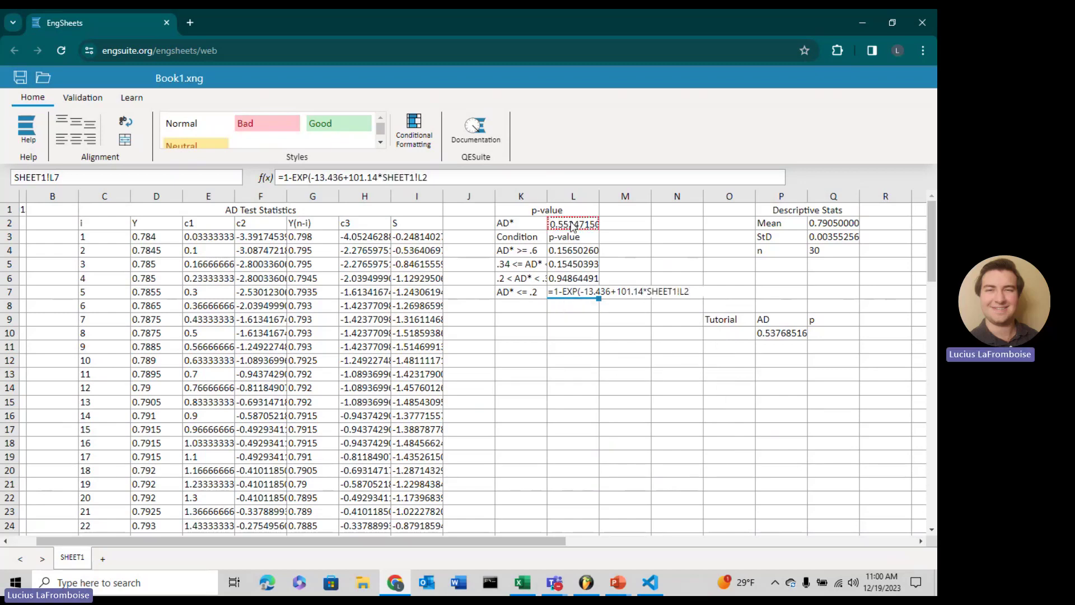
type("-22")
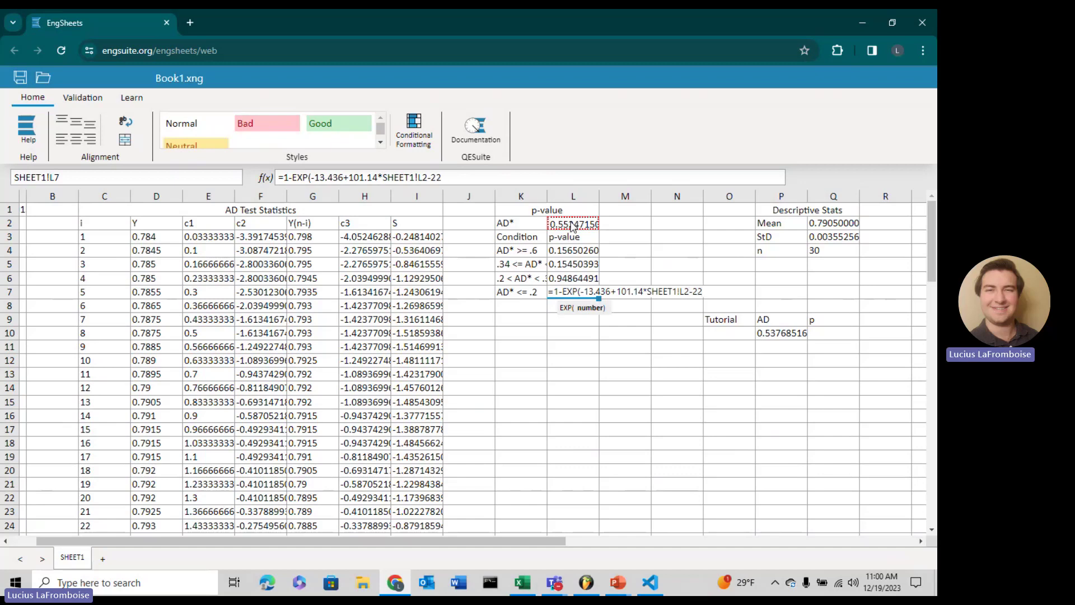
type("3.73*POWER(")
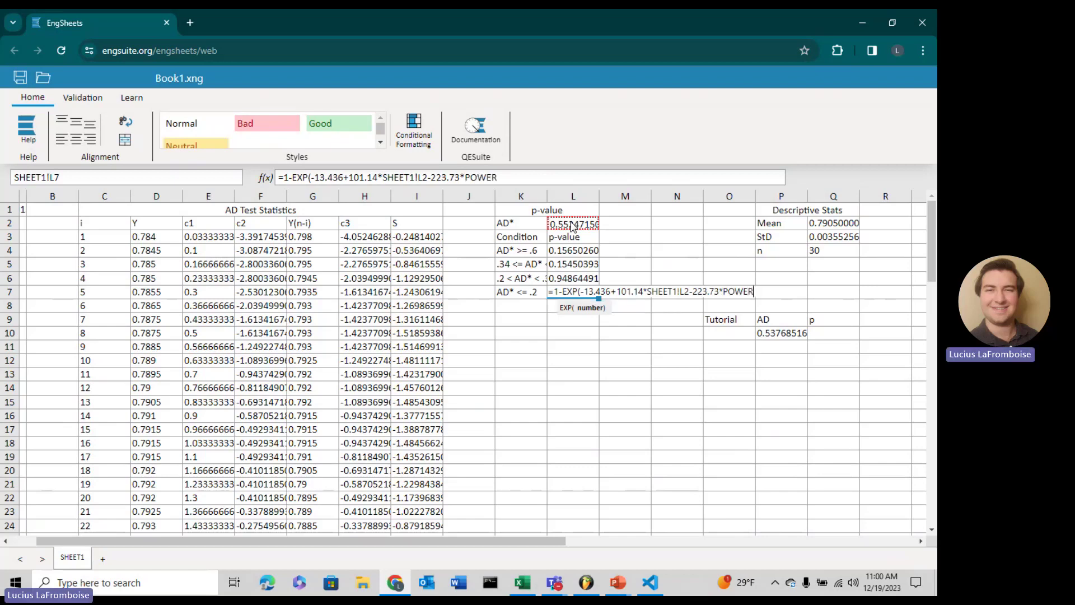
left_click(573, 224)
type(",2))")
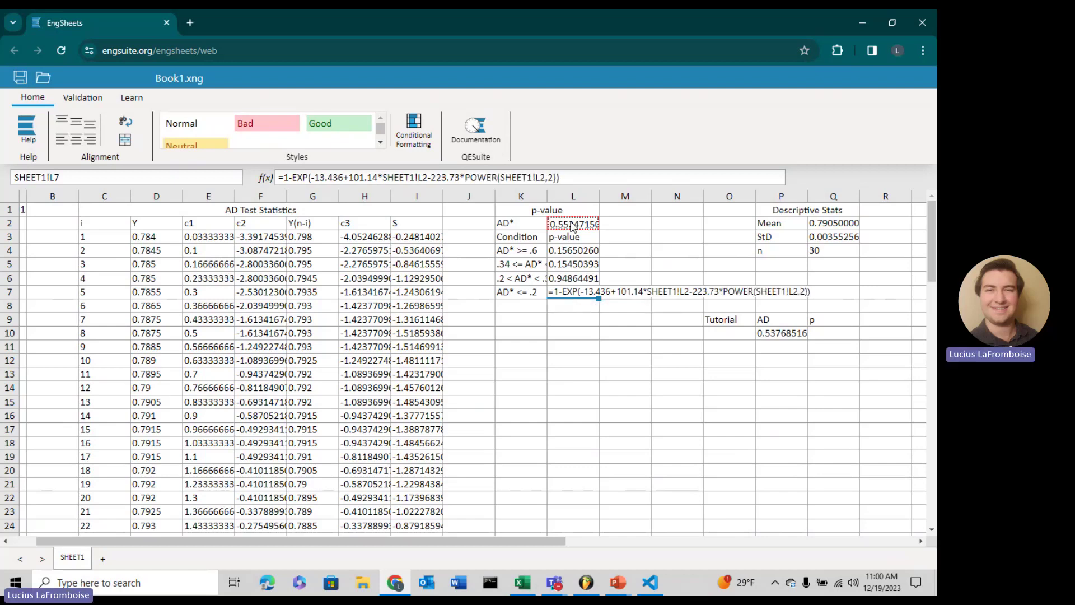
key("Return")
left_click(619, 347)
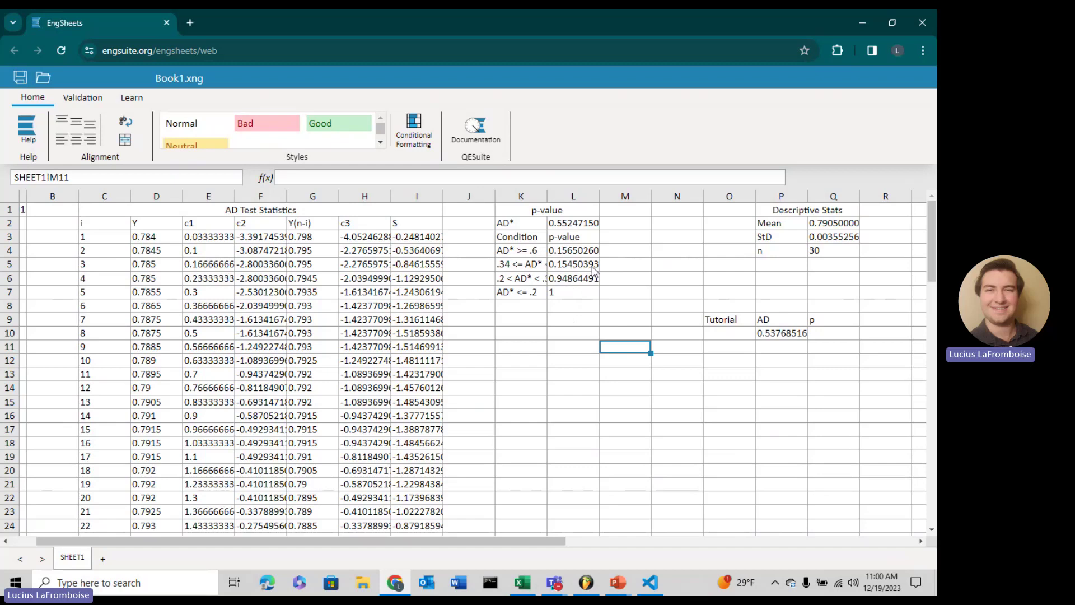
Begin the Q10 p formula: if L2 is at least 0.6 return L4, otherwise start a second IF
left_click(820, 340)
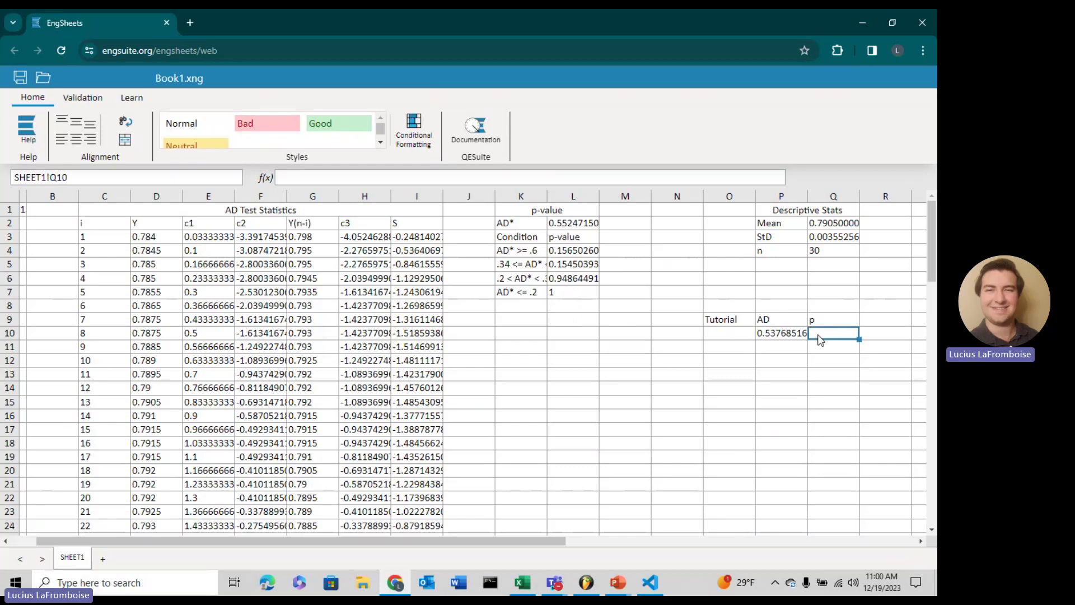
type("=IF(")
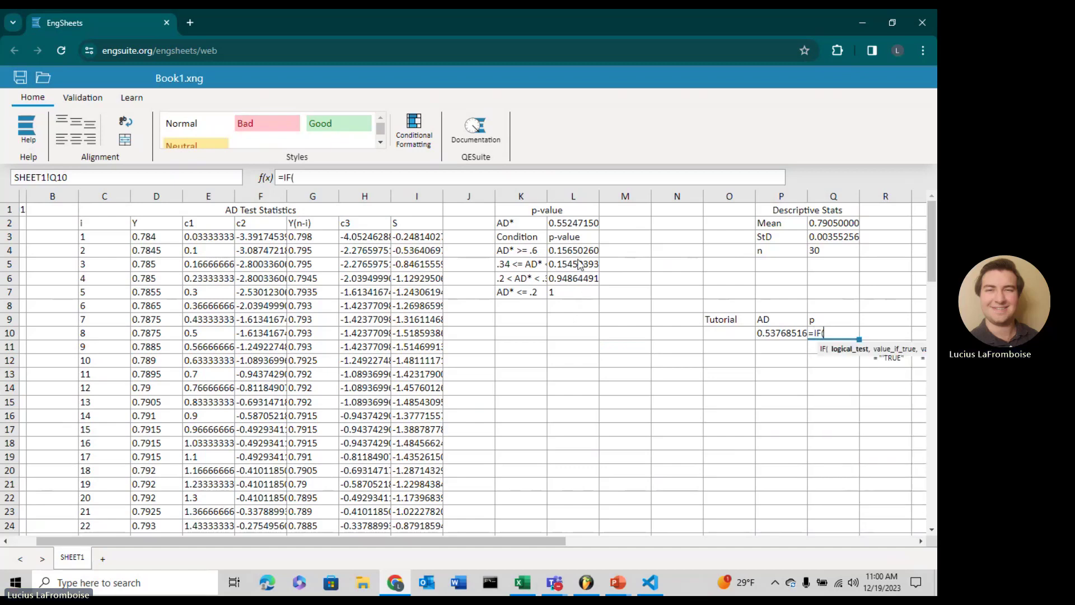
left_click(580, 227)
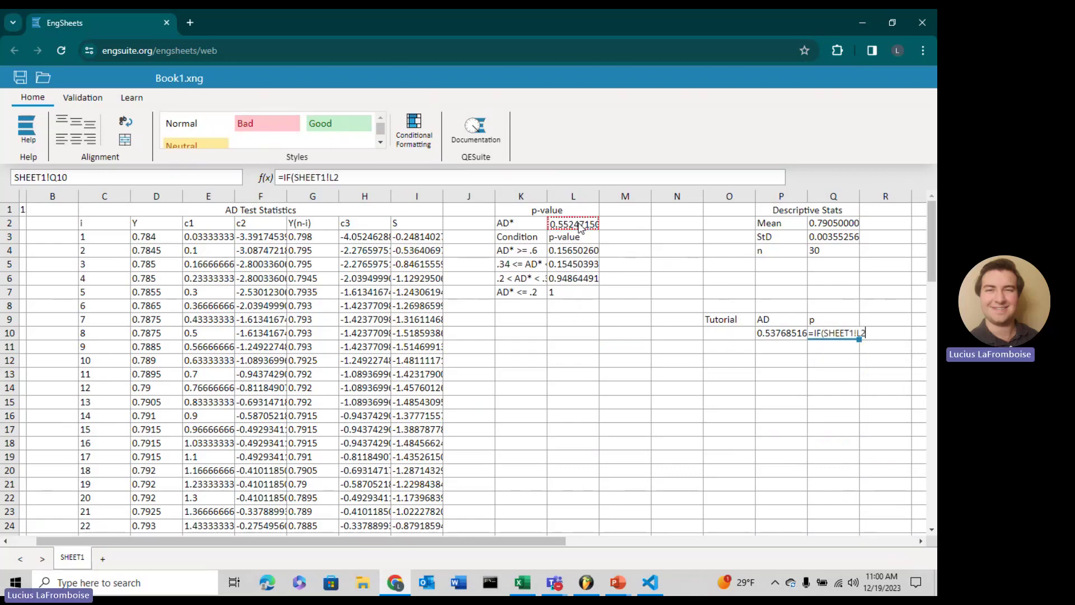
type(">=")
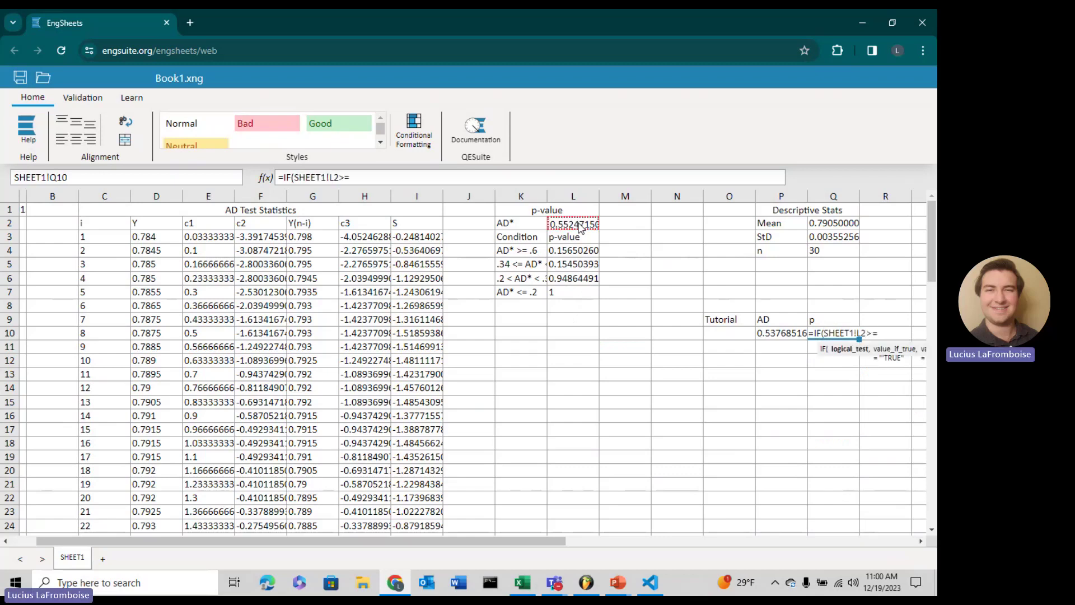
type(".")
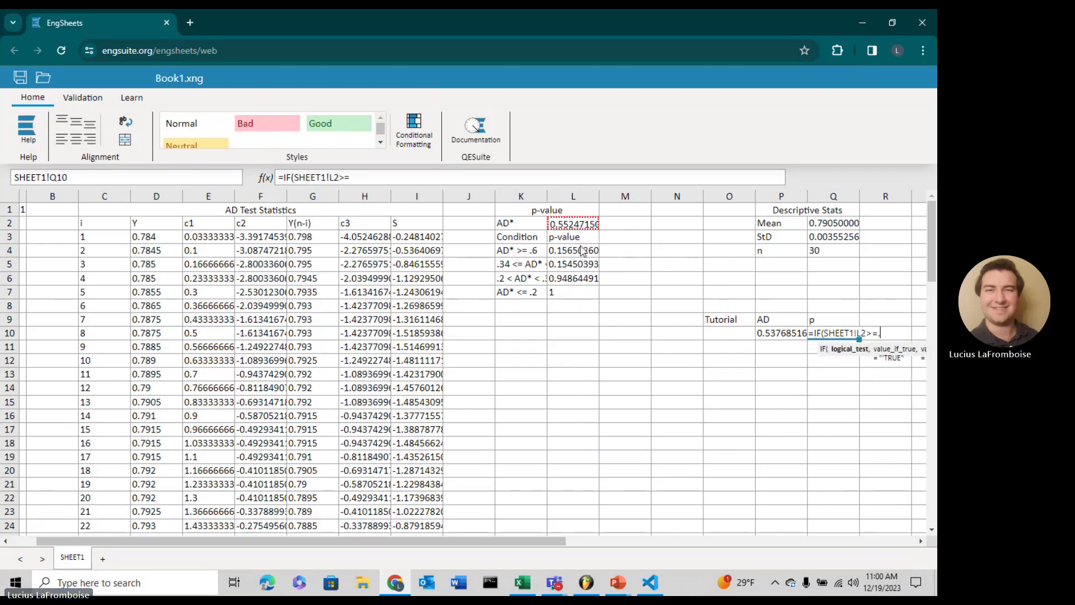
type("6,")
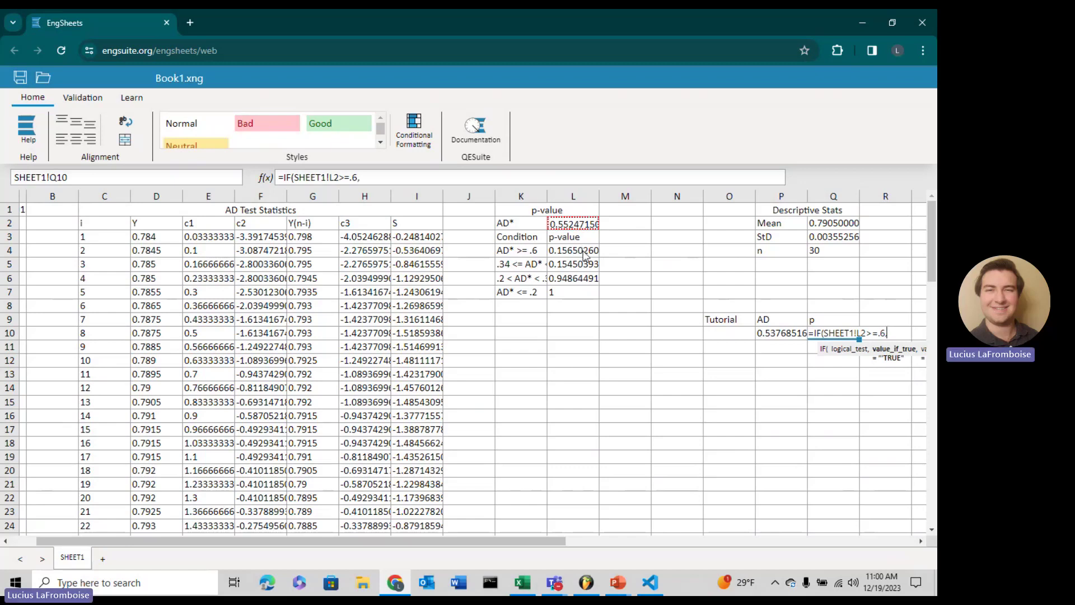
left_click(586, 255)
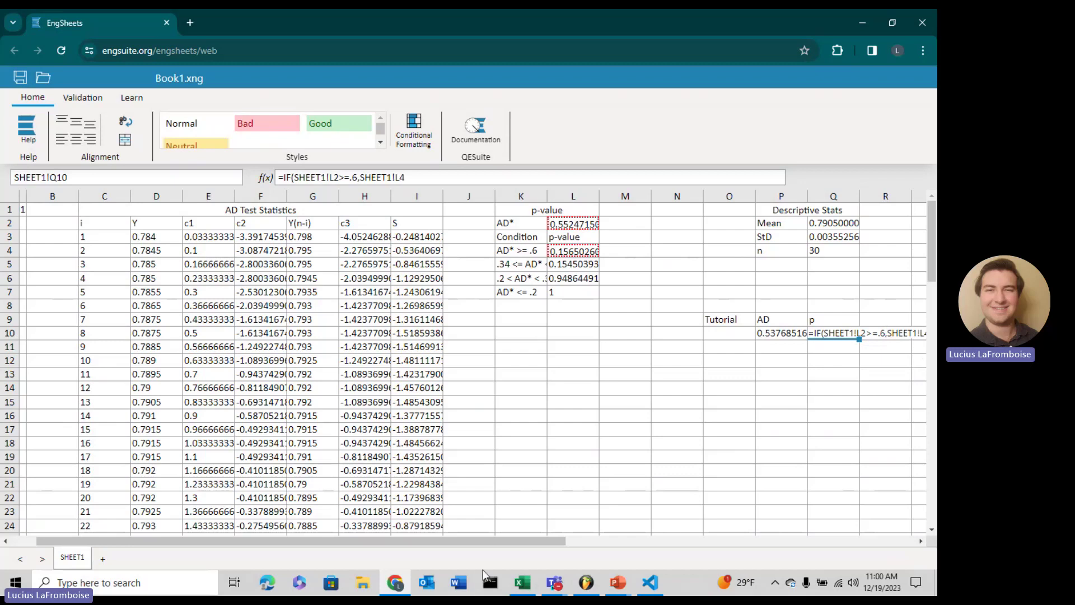
left_click_drag(520, 543, 579, 544)
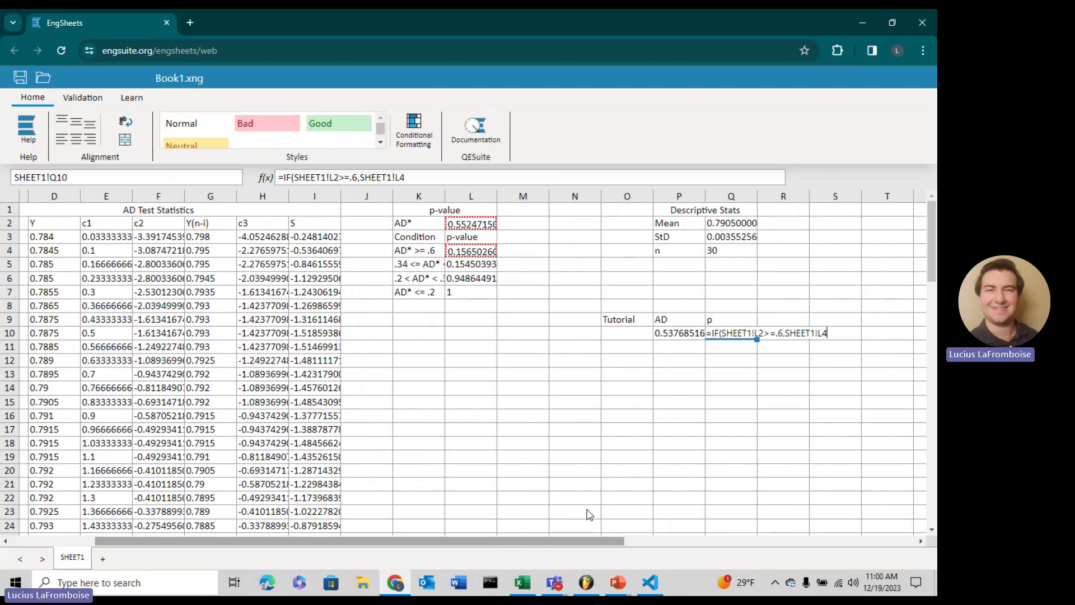
type(",")
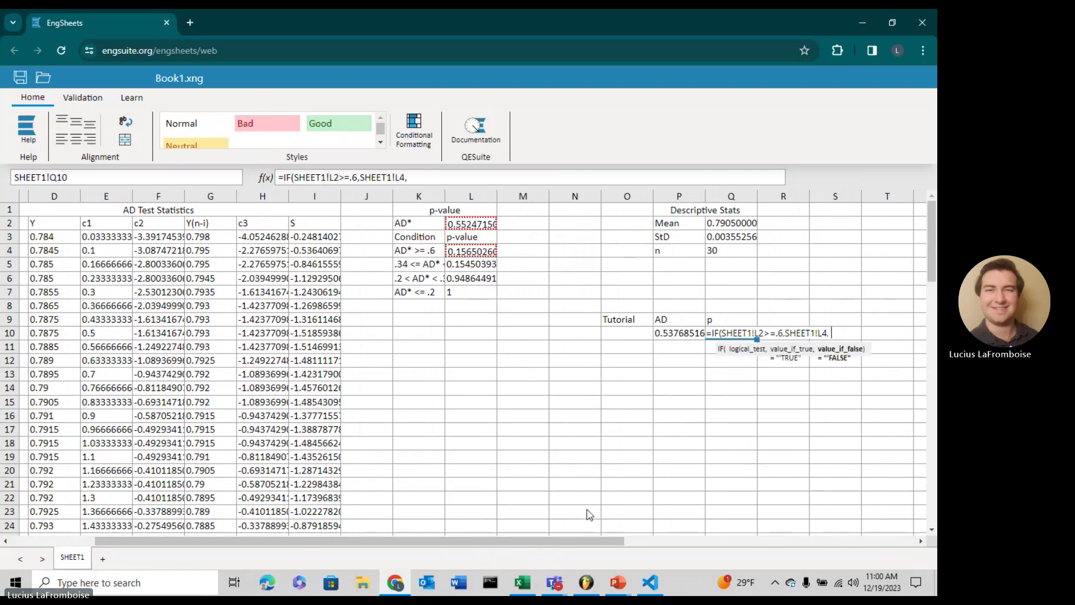
type("iF")
key("Tab")
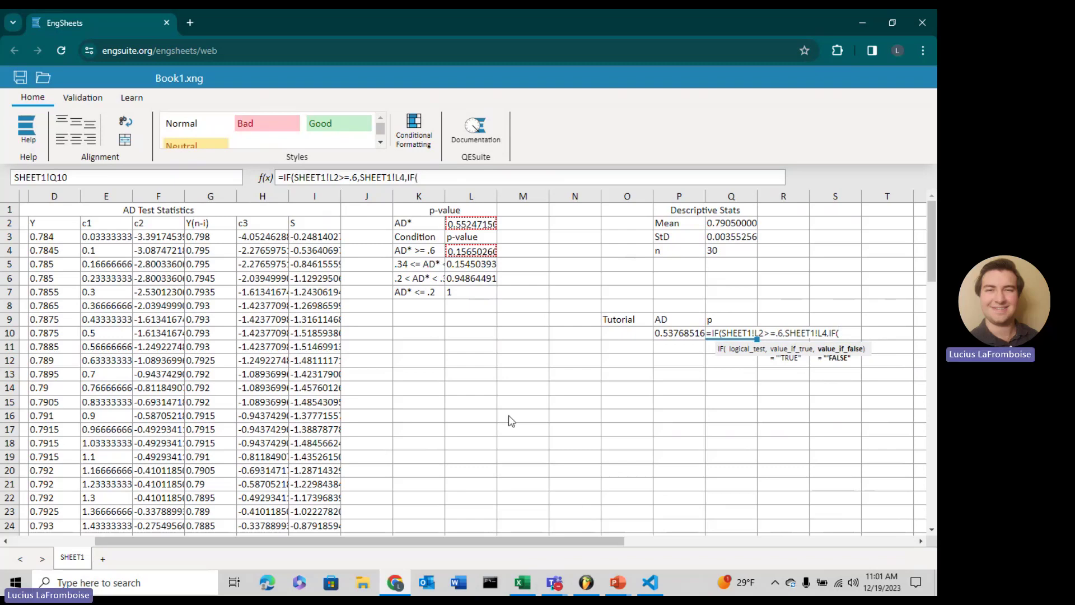
Finish the nested IF: L2≥0.34 returns L5, L2>0.2 returns L6, else L7, giving 0.15450393
left_click(455, 226)
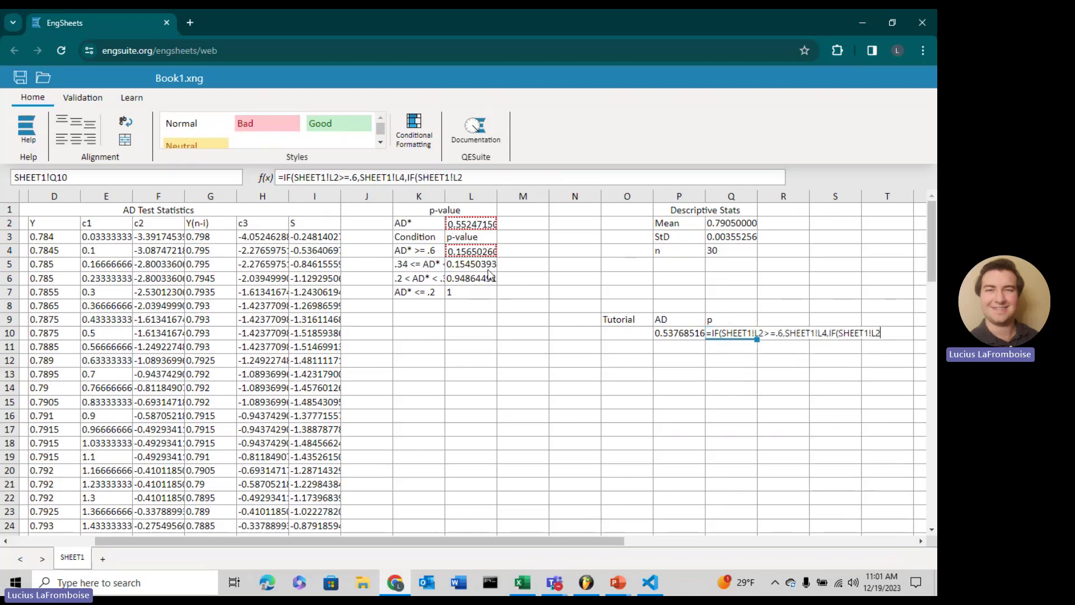
type(">=")
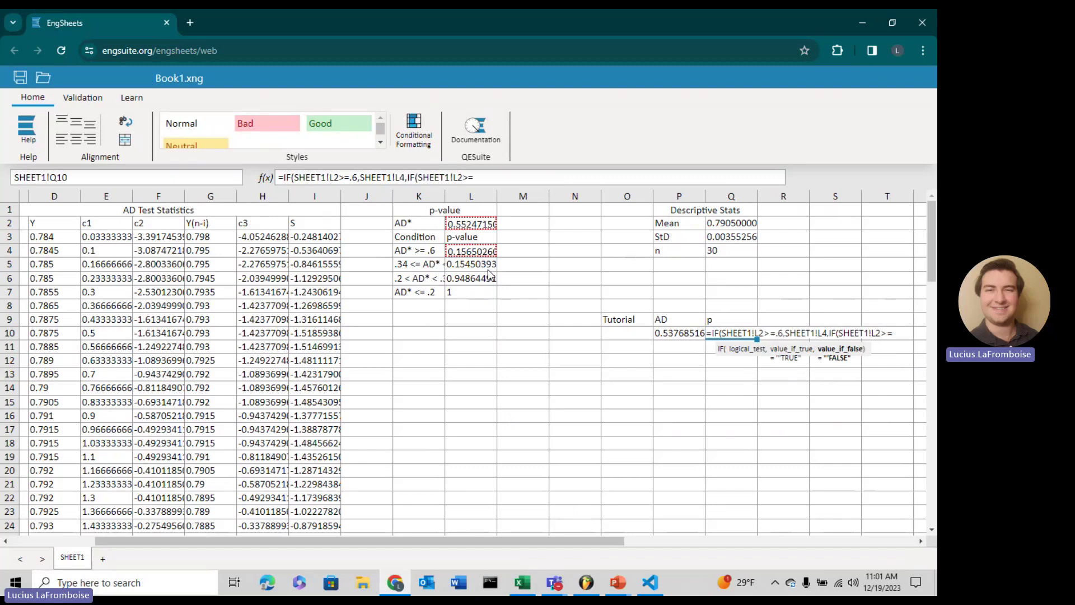
type(".34,")
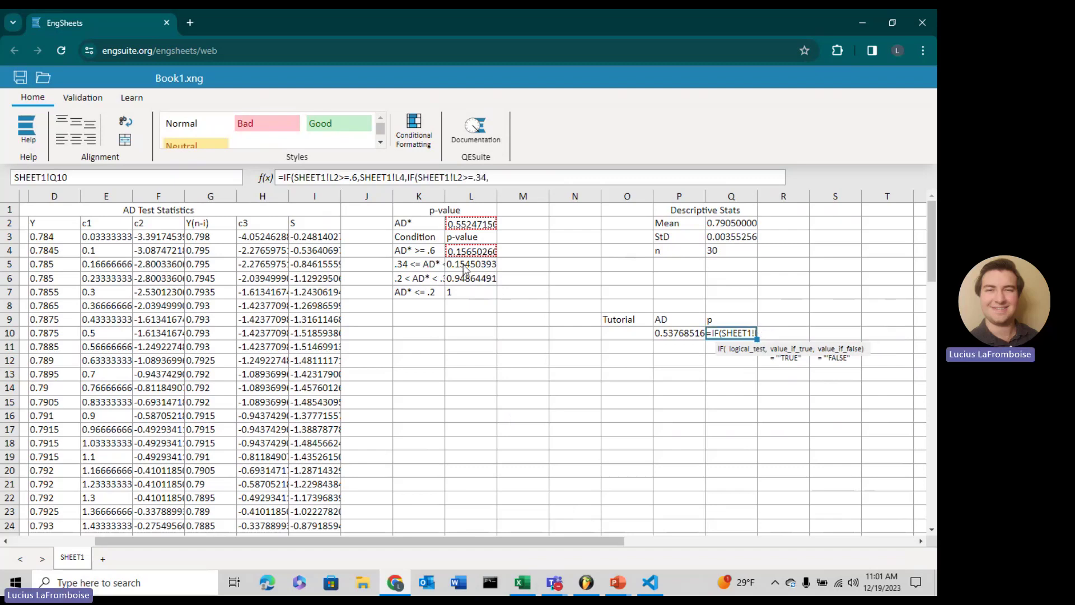
left_click(465, 267)
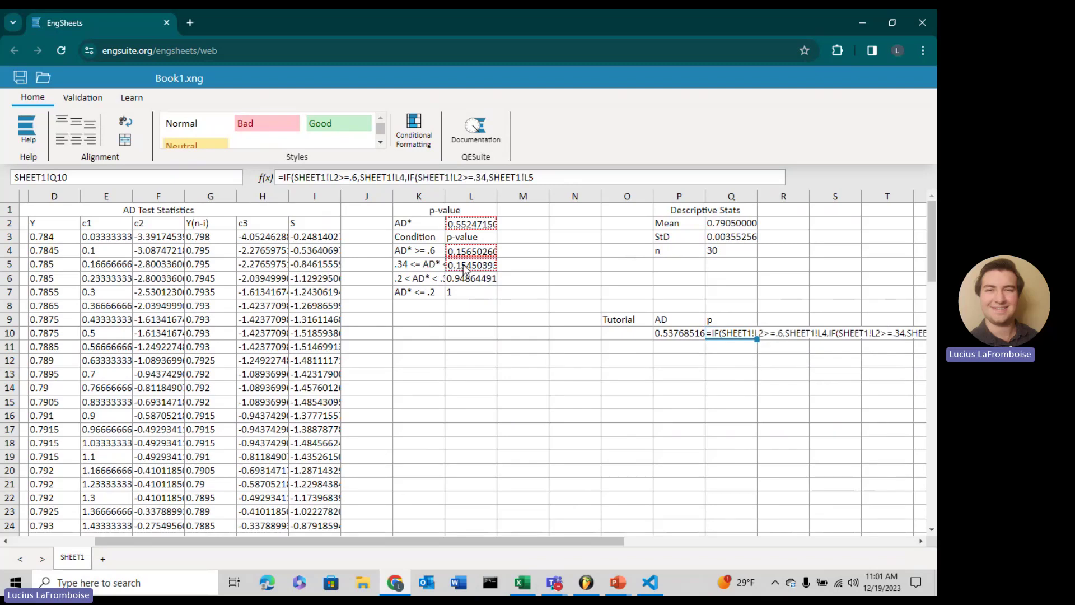
type(",IF(")
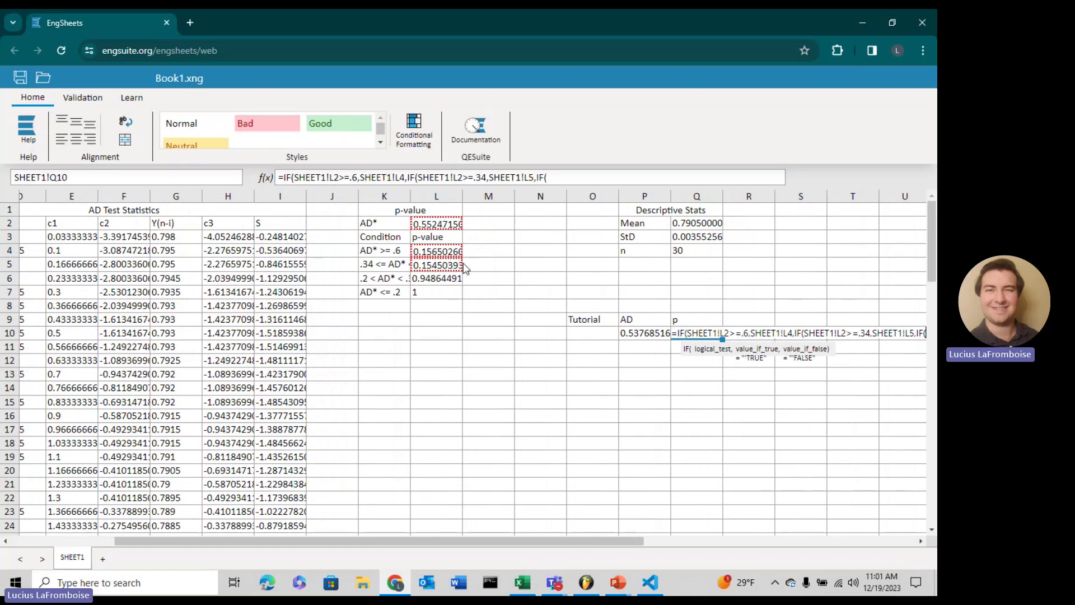
left_click(444, 228)
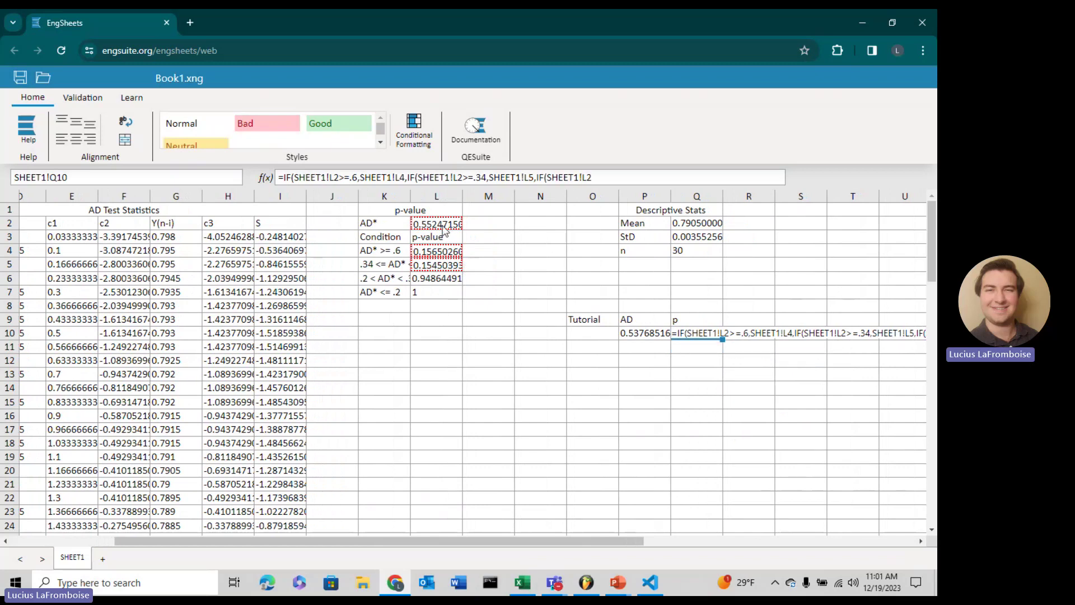
type(">.2,")
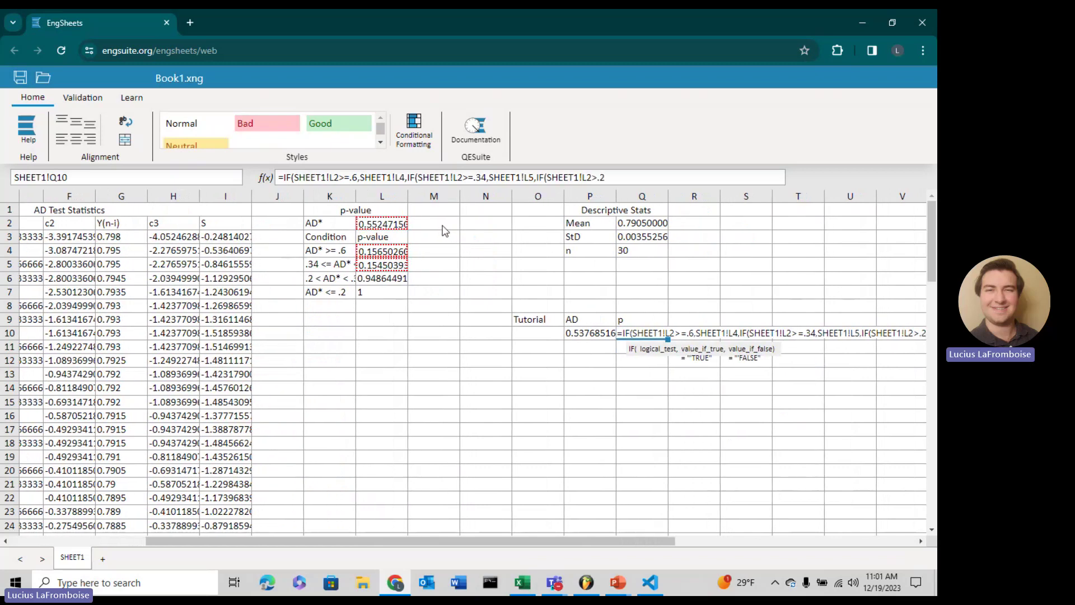
left_click(373, 281)
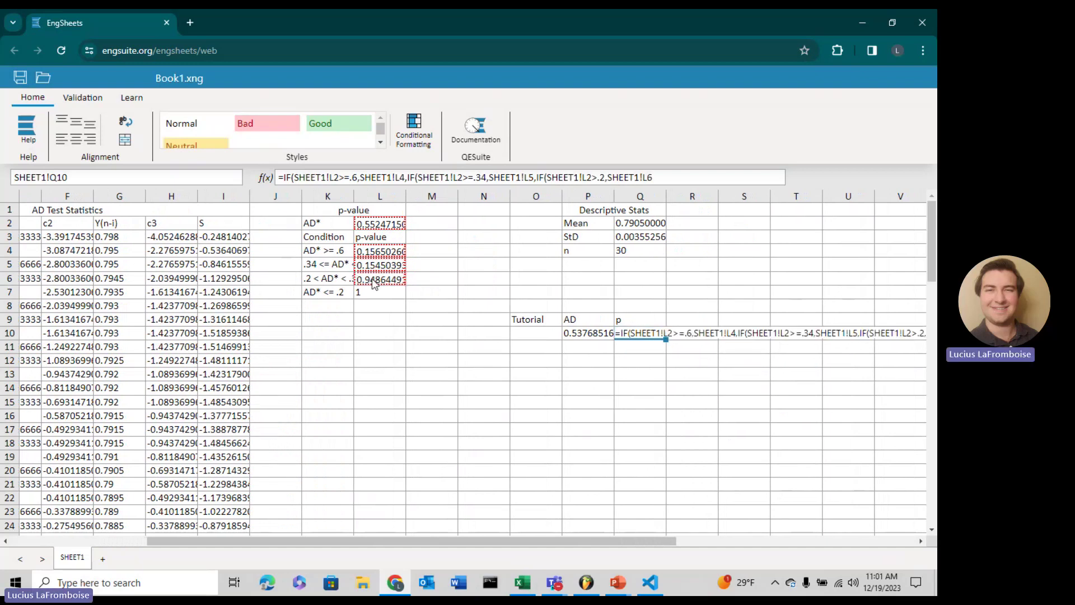
type(",")
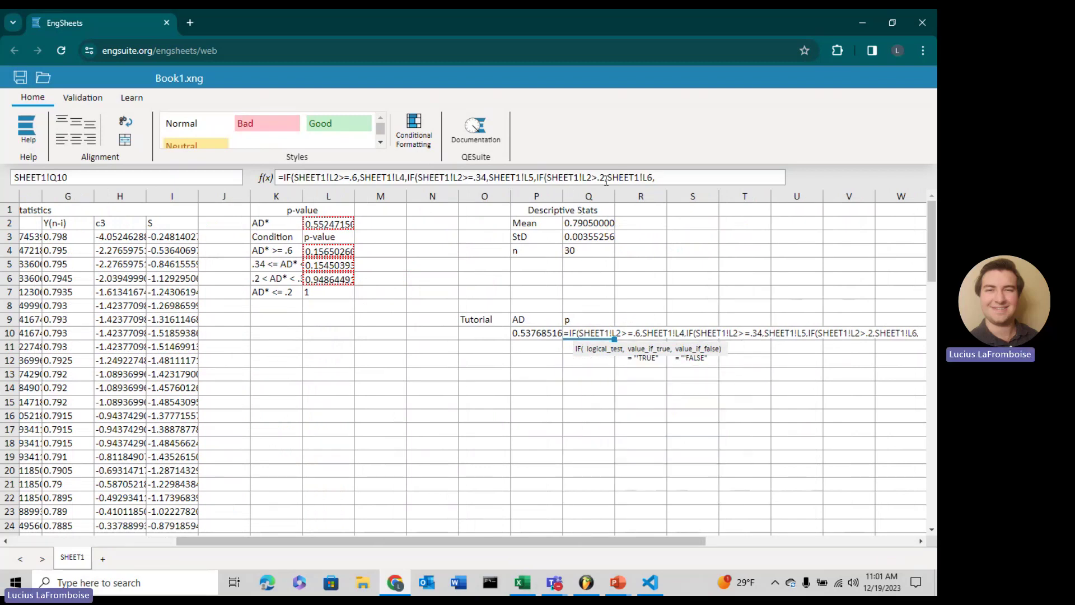
left_click(338, 294)
type(")")
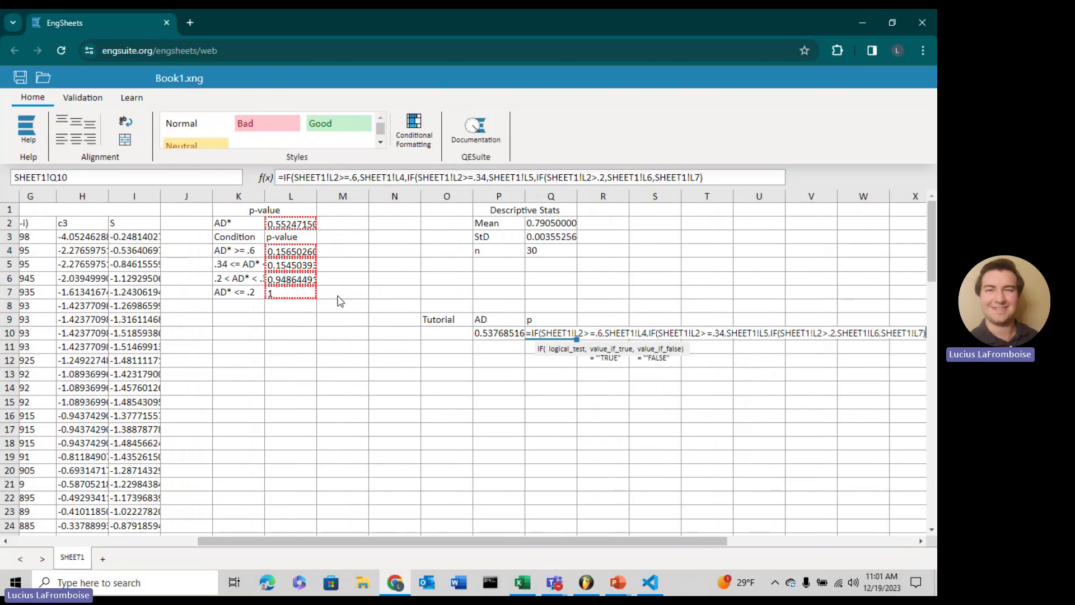
type("))")
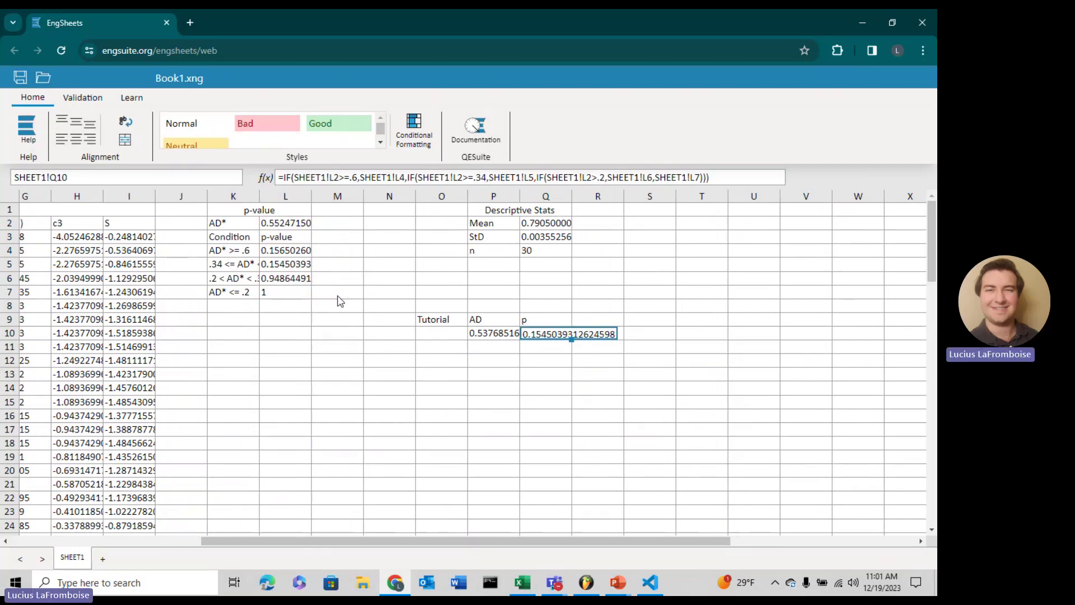
left_click(552, 373)
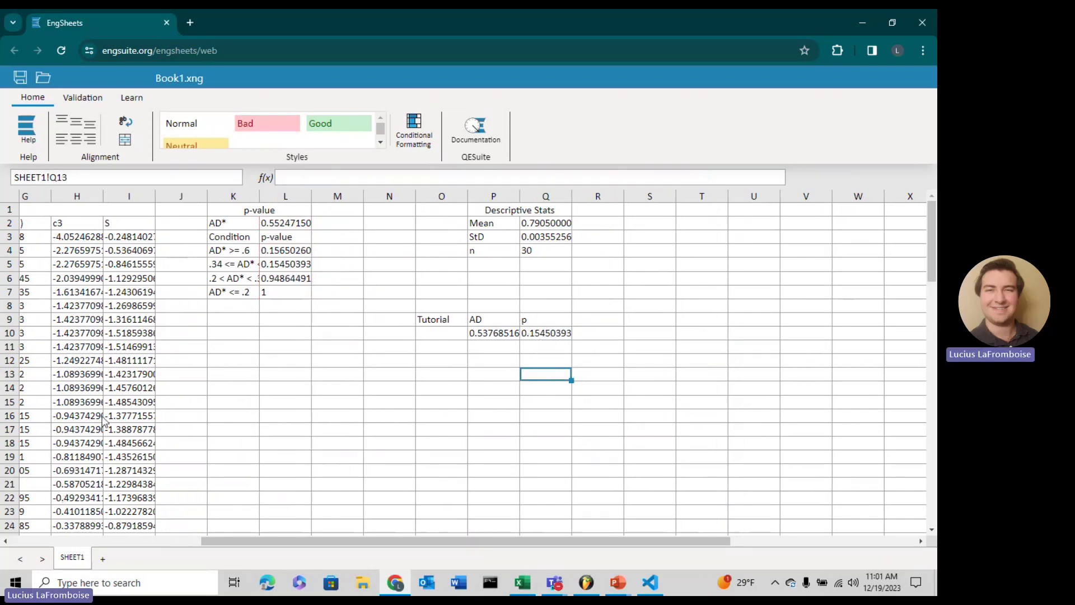
Label O7 'QESuite' and begin a QE.ANDERSONDARLING formula in P7
left_click(433, 293)
type("QESuite")
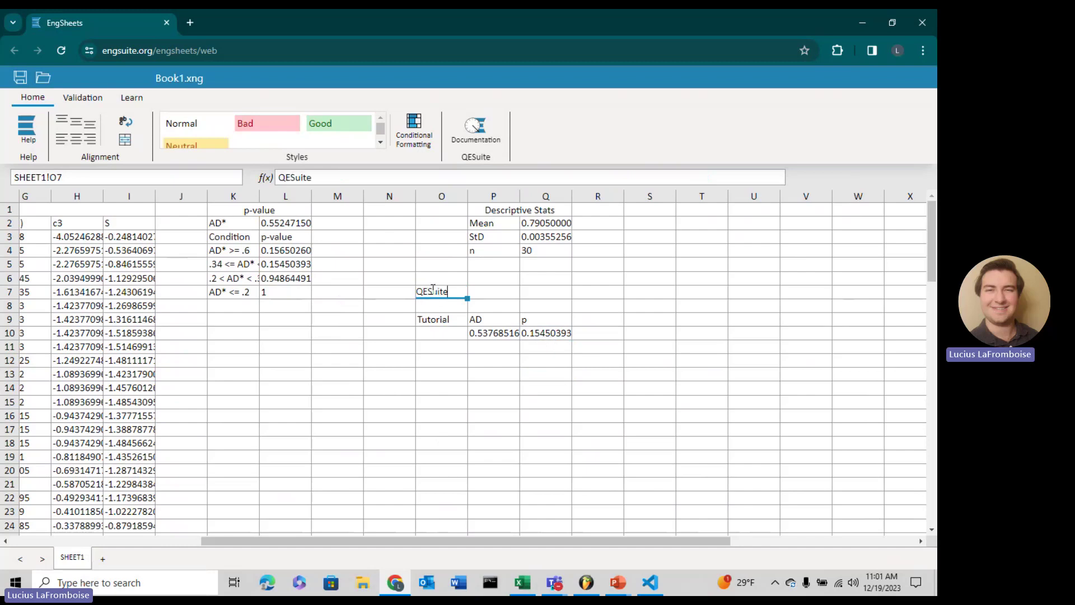
key("Tab")
type("=qe.ander")
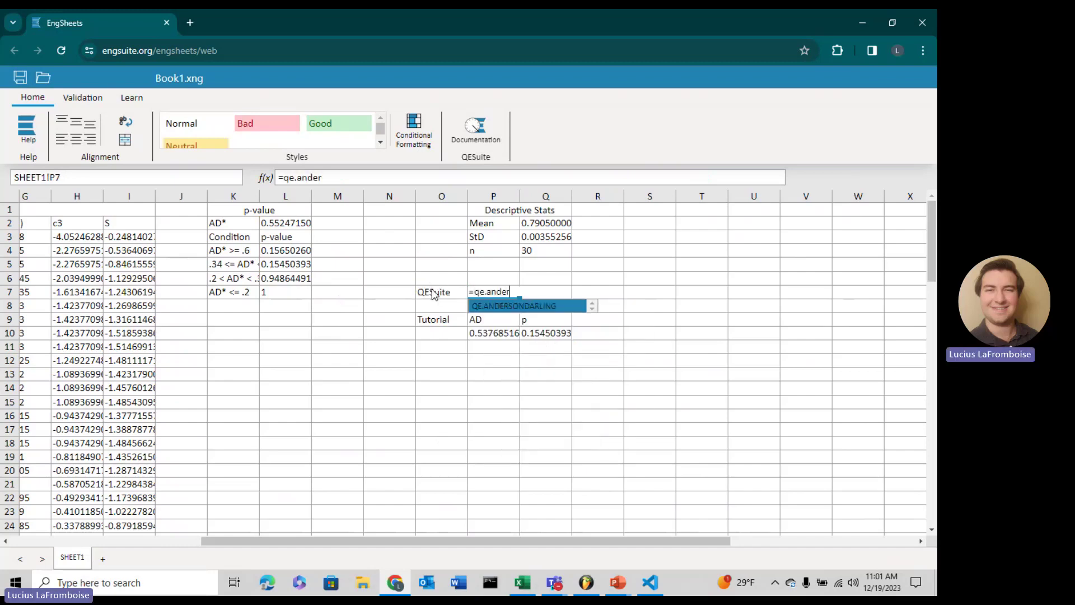
key("Tab")
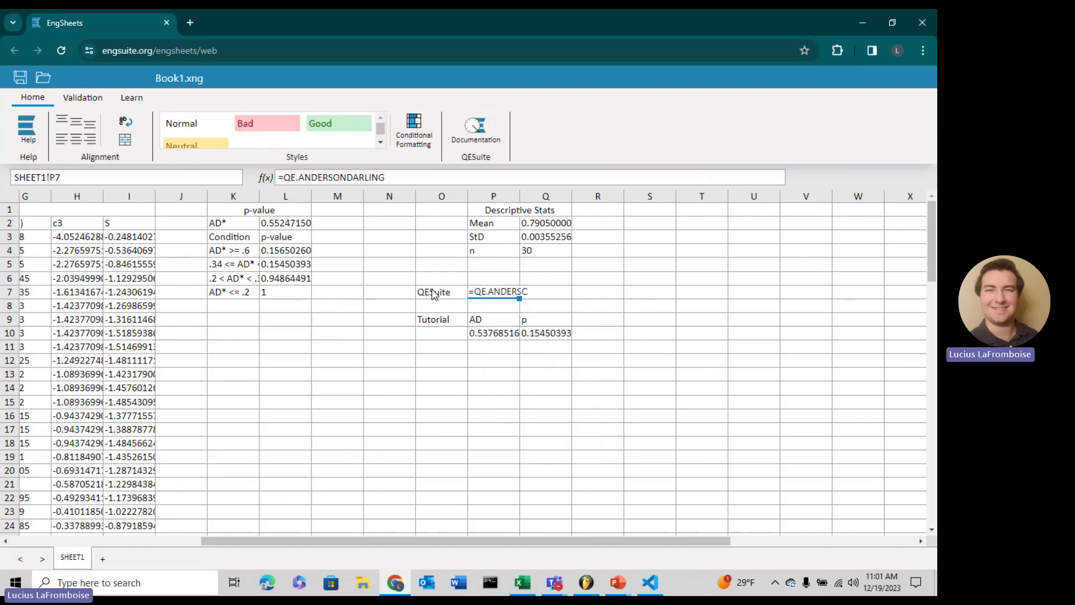
type("(")
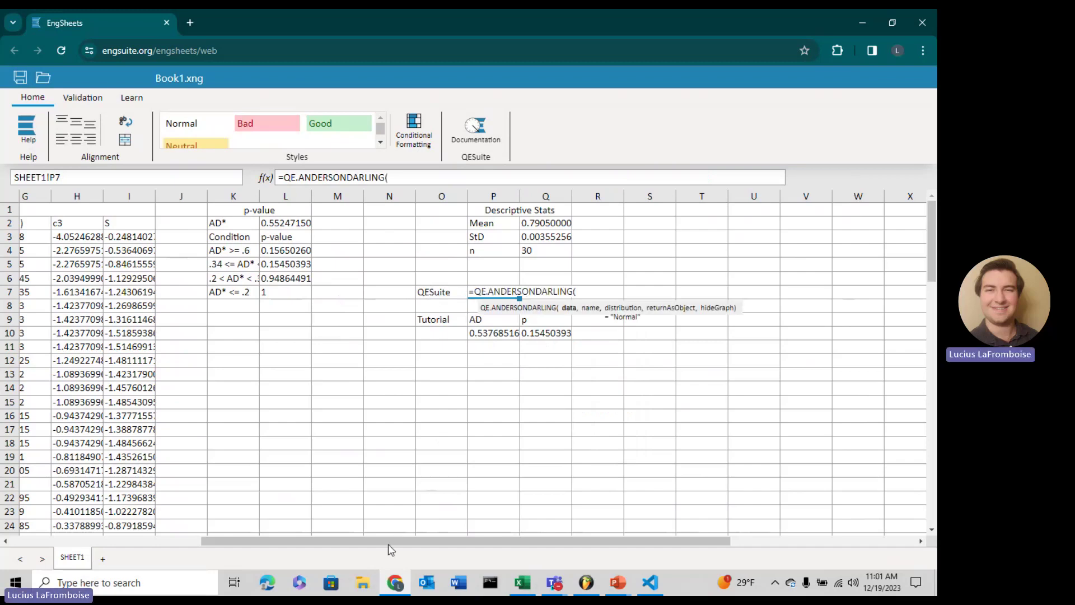
Feed it data A2:A31, name A1 and TRUE, returning AD 0.53768516 and p 0.15450393
left_click_drag(388, 543, 198, 544)
left_click(45, 224)
scroll(55, 347, "down", 5)
left_click(46, 428, "shift")
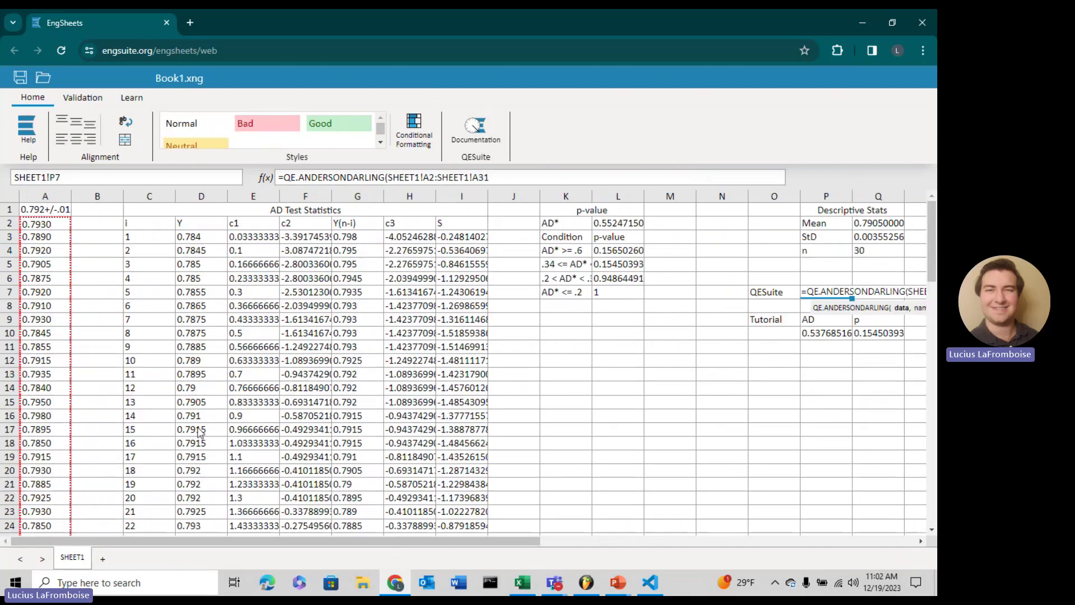
type(",")
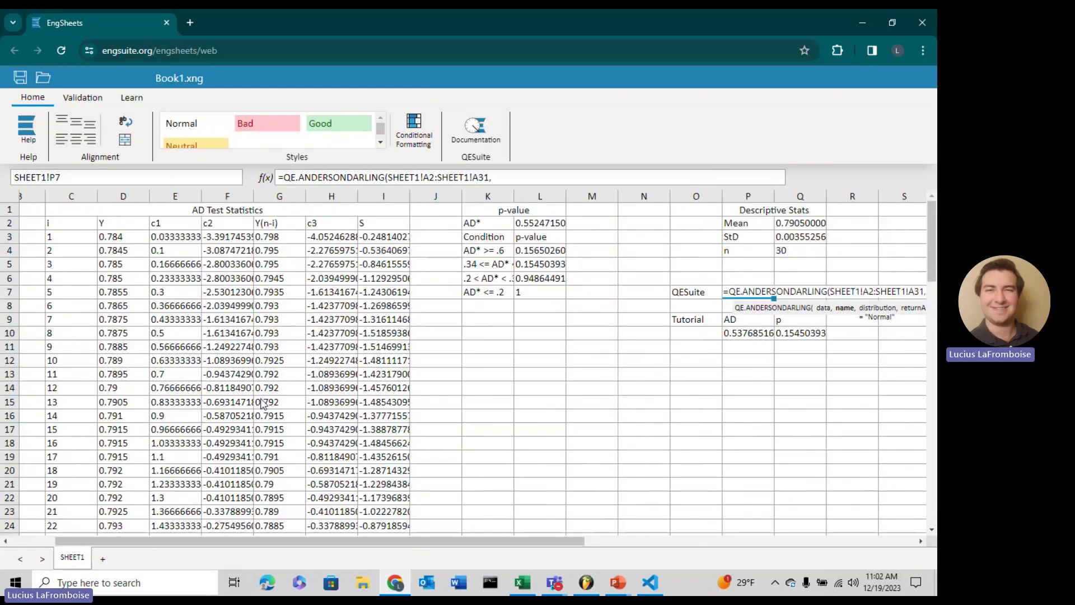
left_click_drag(235, 541, 191, 542)
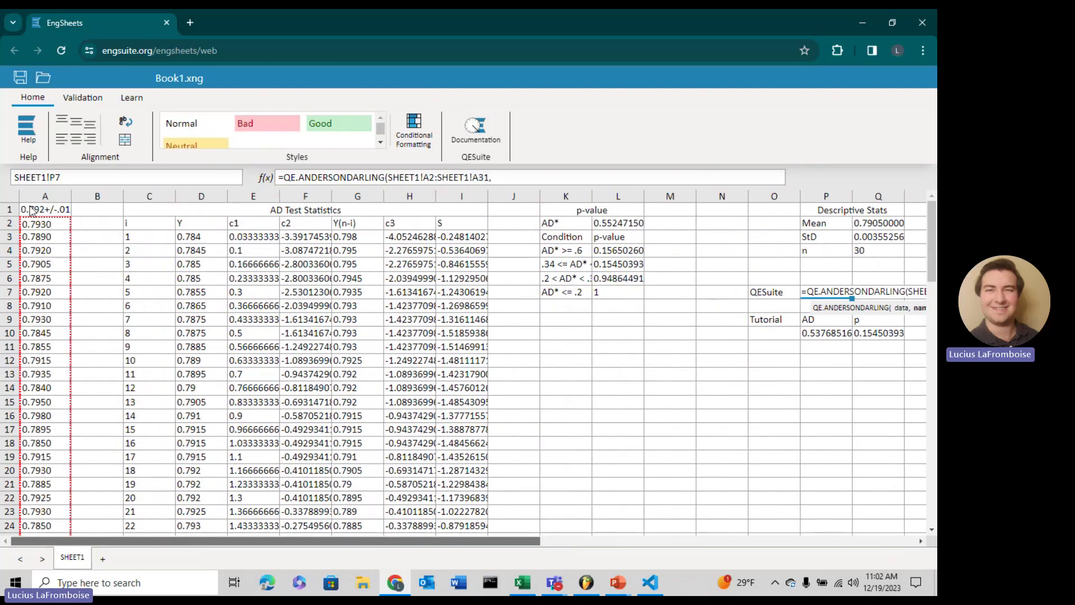
left_click(31, 211)
type(",")
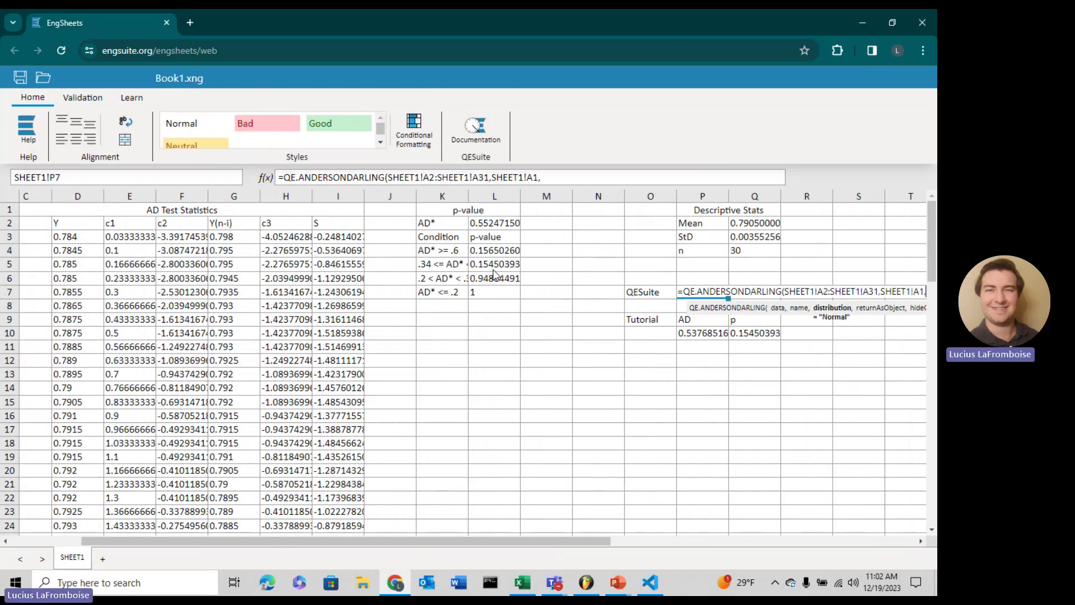
type(",,")
type("true)")
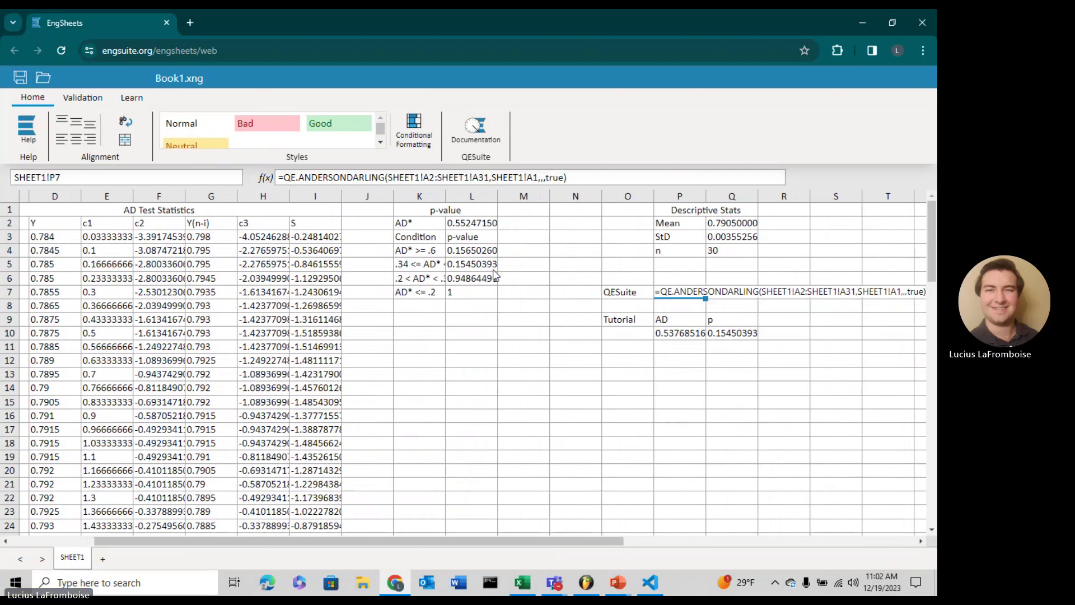
key("Return")
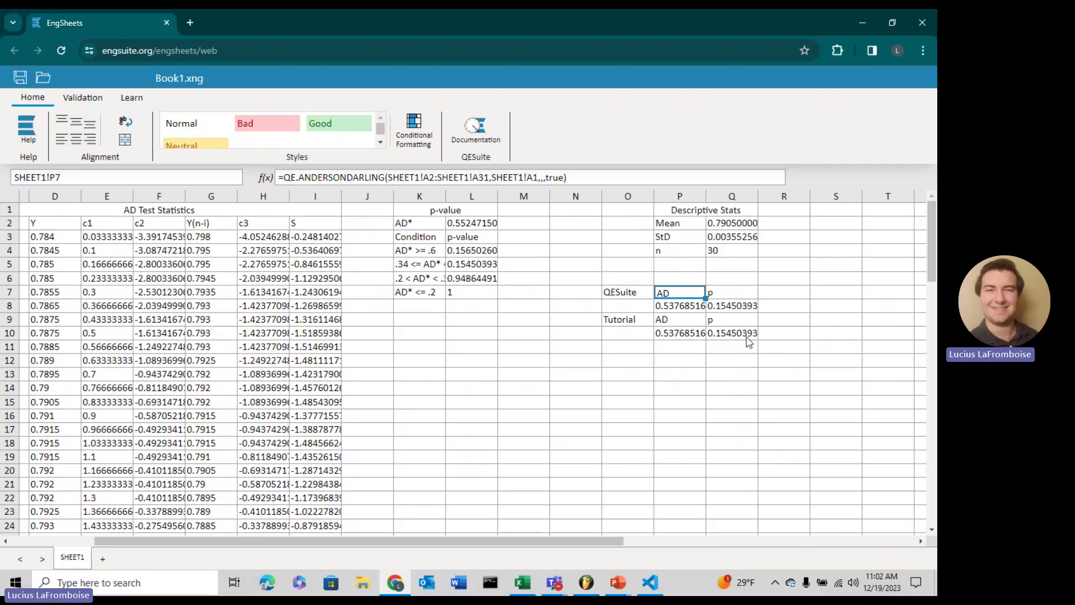
left_click_drag(464, 544, 212, 538)
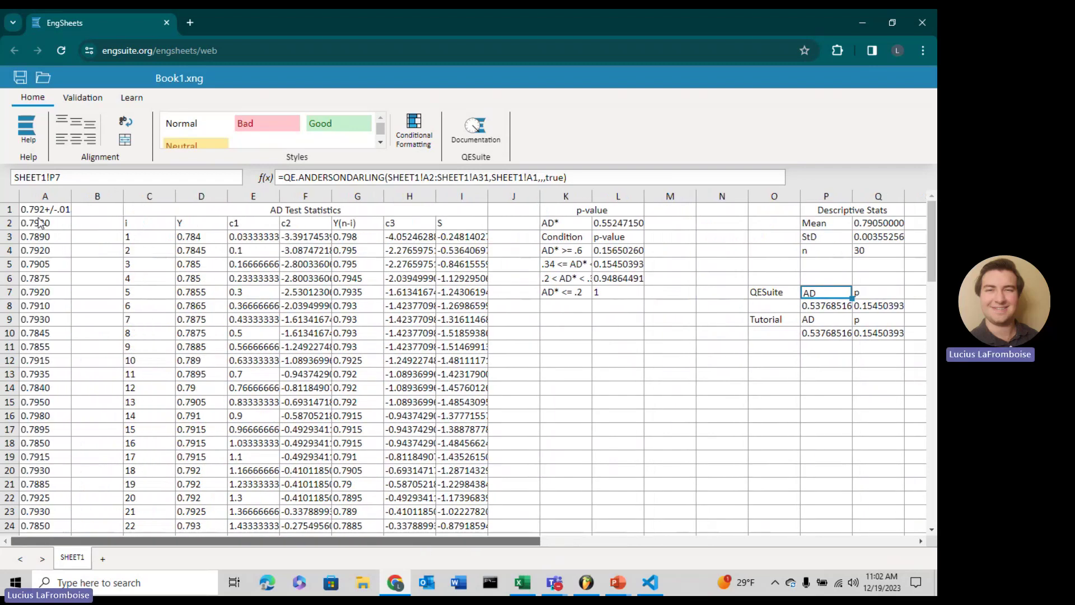
left_click(300, 236)
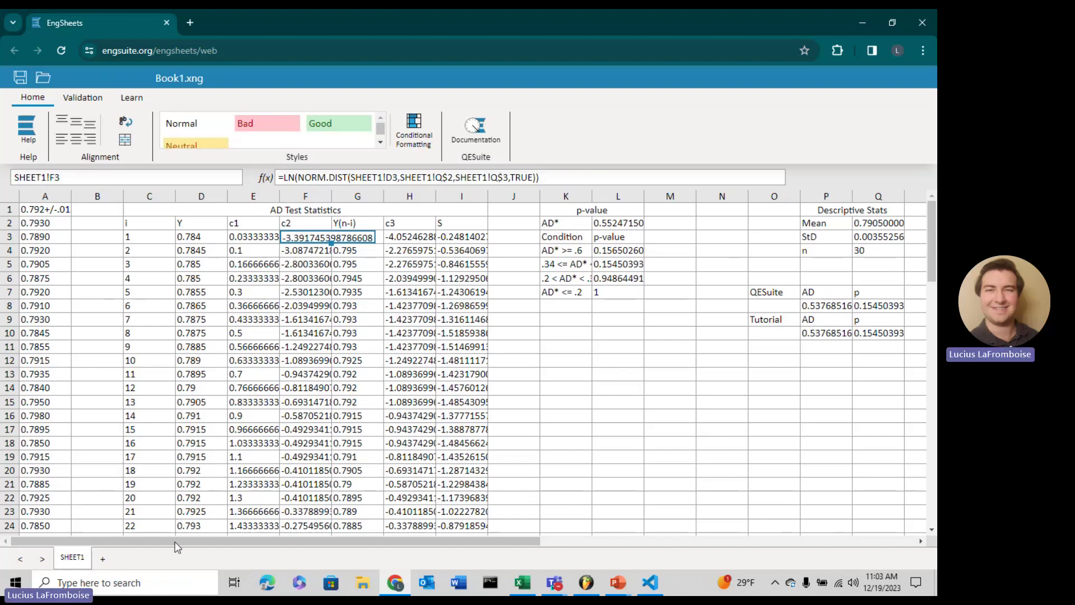
left_click_drag(177, 541, 233, 538)
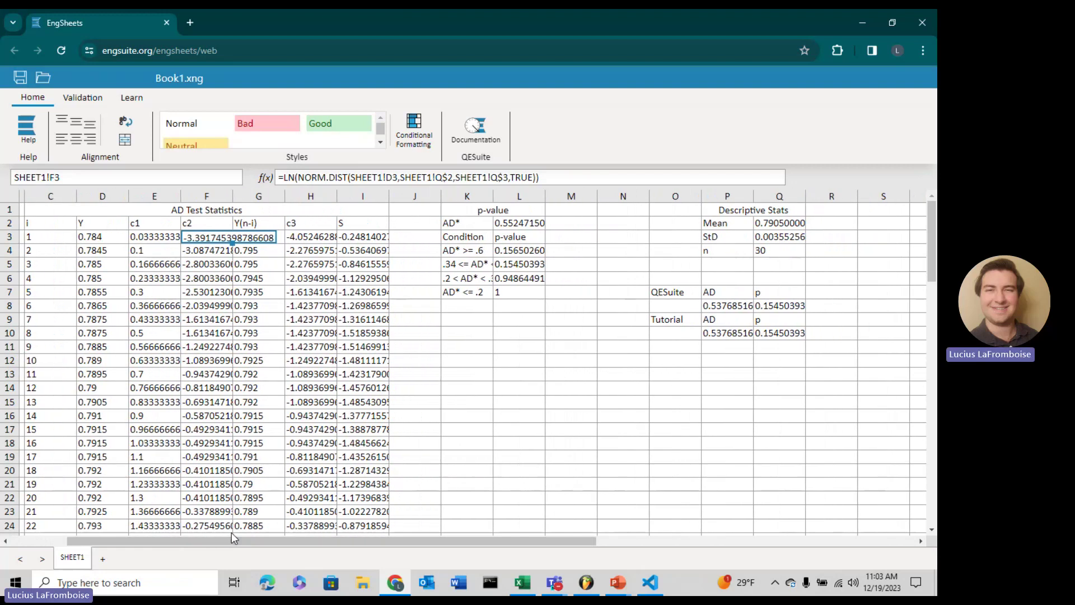